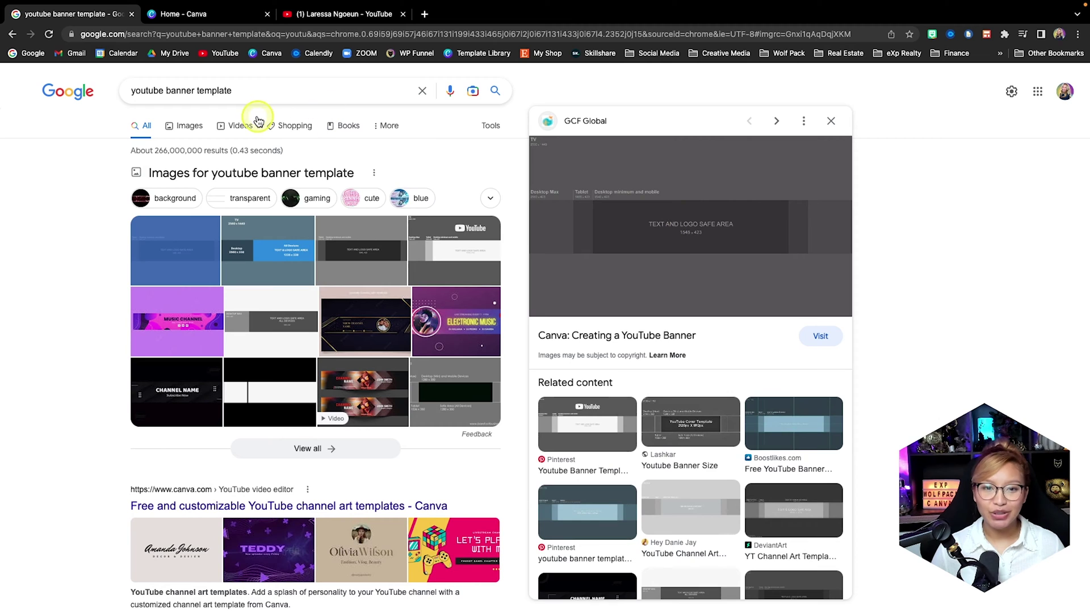
Open the preview of Canva's YouTube banner safe-area template from the 'youtube banner template' image results.
{"action": "left_click", "coordinate": [164, 88]}
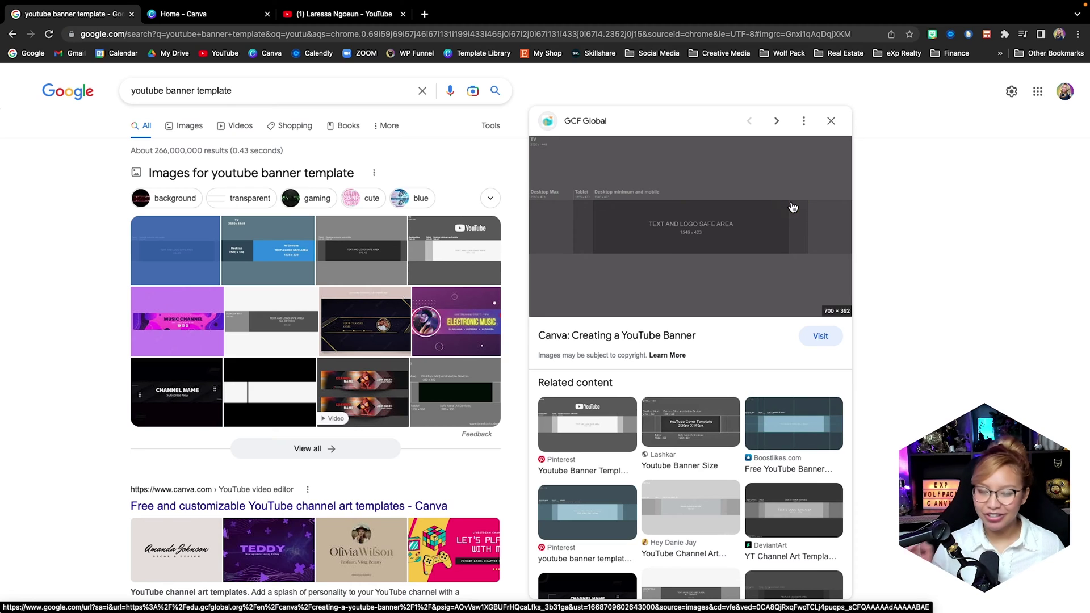
Save the GCF Global banner template image as a .jpg in the Downloads folder.
{"action": "right_click", "coordinate": [717, 239]}
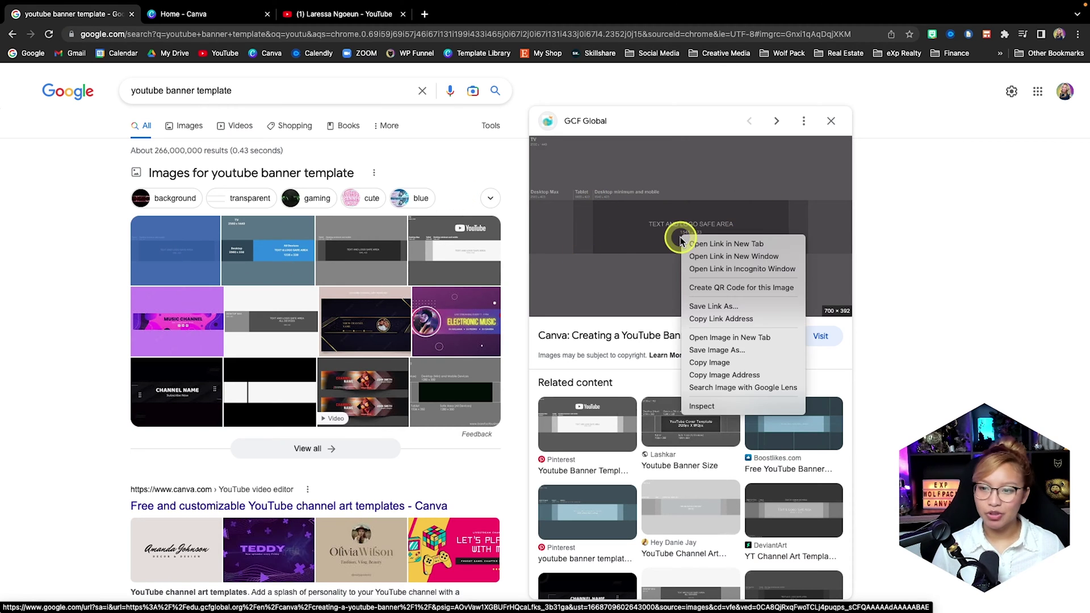
{"action": "left_click", "coordinate": [754, 352]}
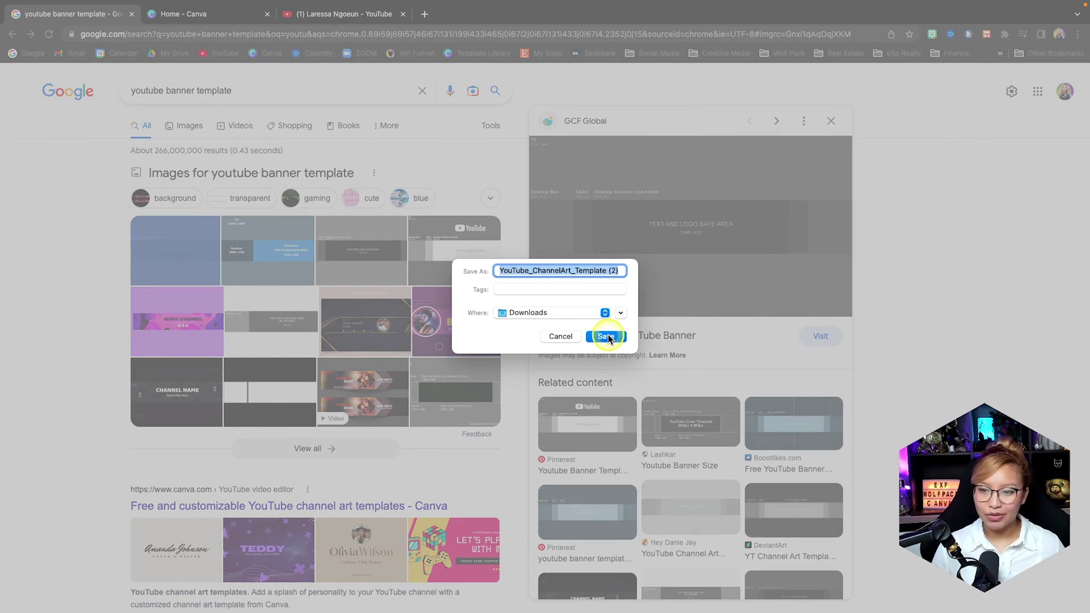
{"action": "left_click", "coordinate": [606, 337]}
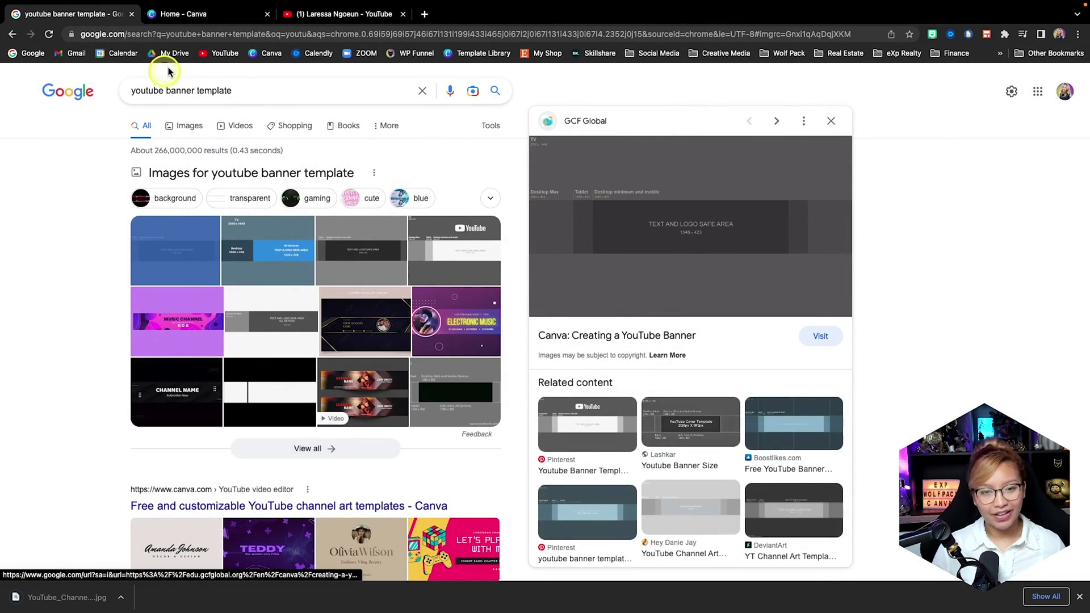
{"action": "left_click", "coordinate": [191, 16]}
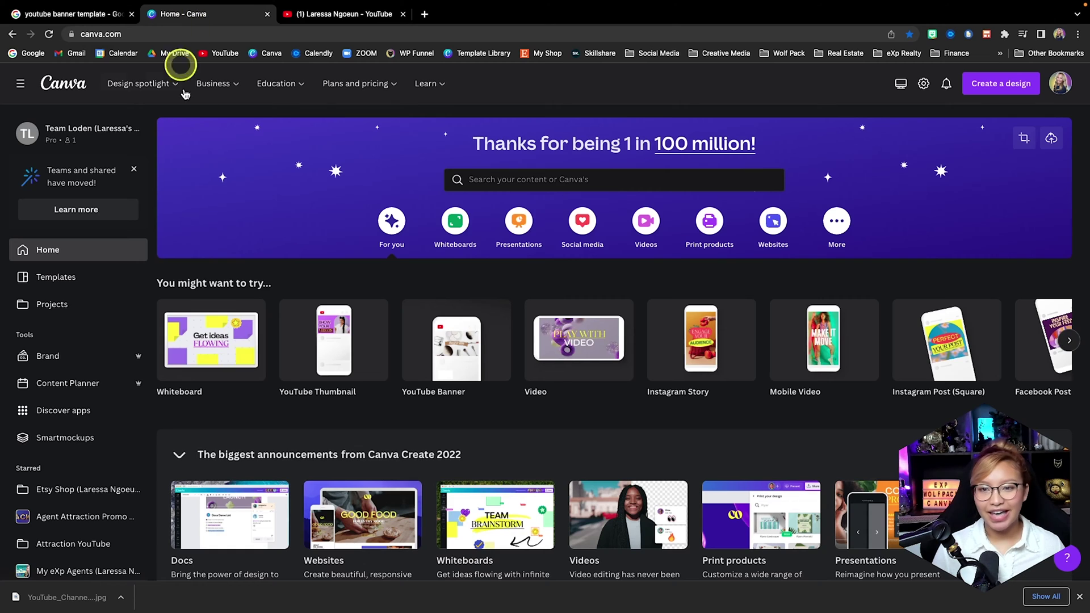
Create a new blank 2560 × 1440 px YouTube Banner design.
{"action": "left_click", "coordinate": [1003, 85]}
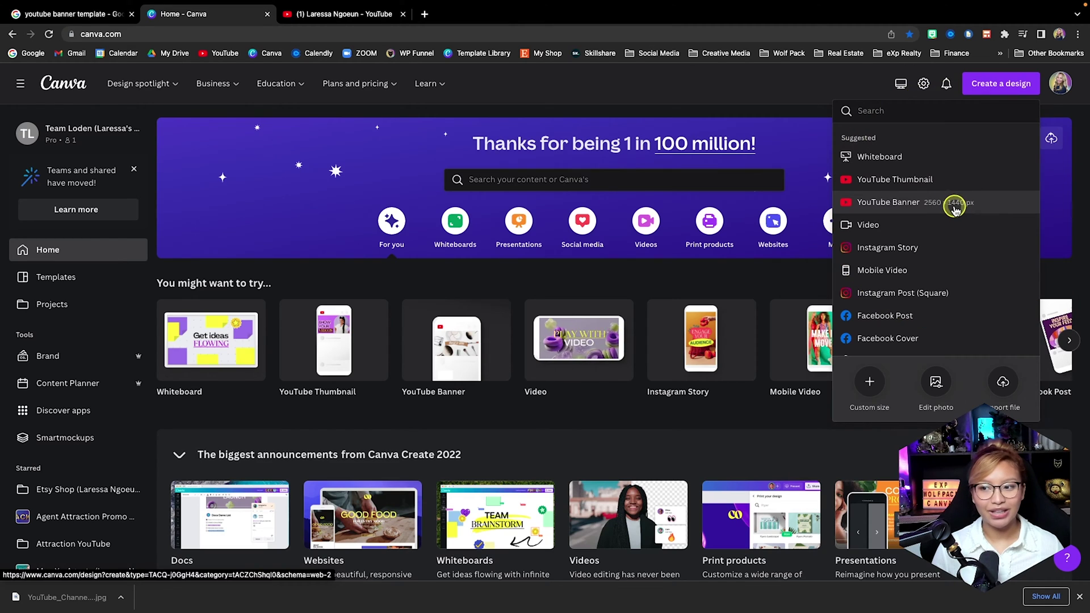
{"action": "left_click", "coordinate": [955, 209]}
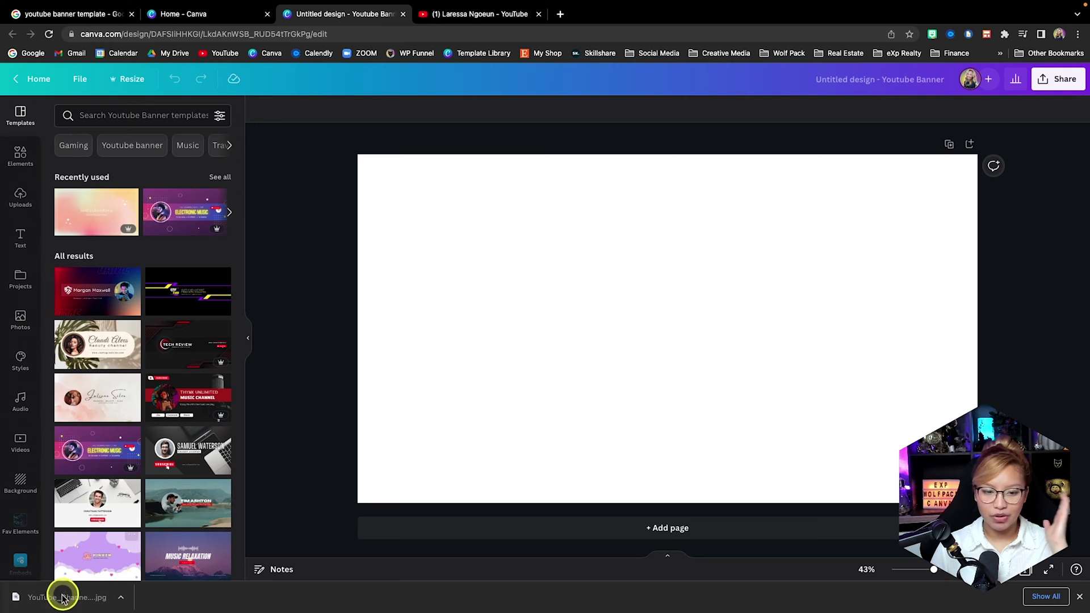
Upload the template JPG, set it as the page background, and turn on rulers with Shift+R.
{"action": "left_click_drag", "start_coordinate": [59, 603], "coordinate": [175, 388]}
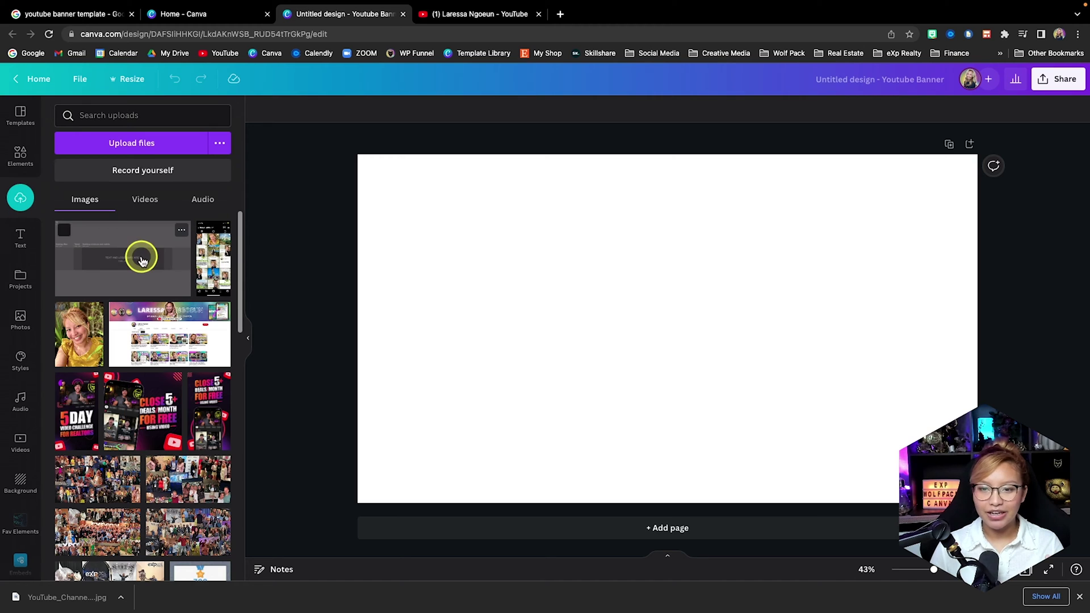
{"action": "left_click", "coordinate": [142, 261]}
{"action": "right_click", "coordinate": [666, 335]}
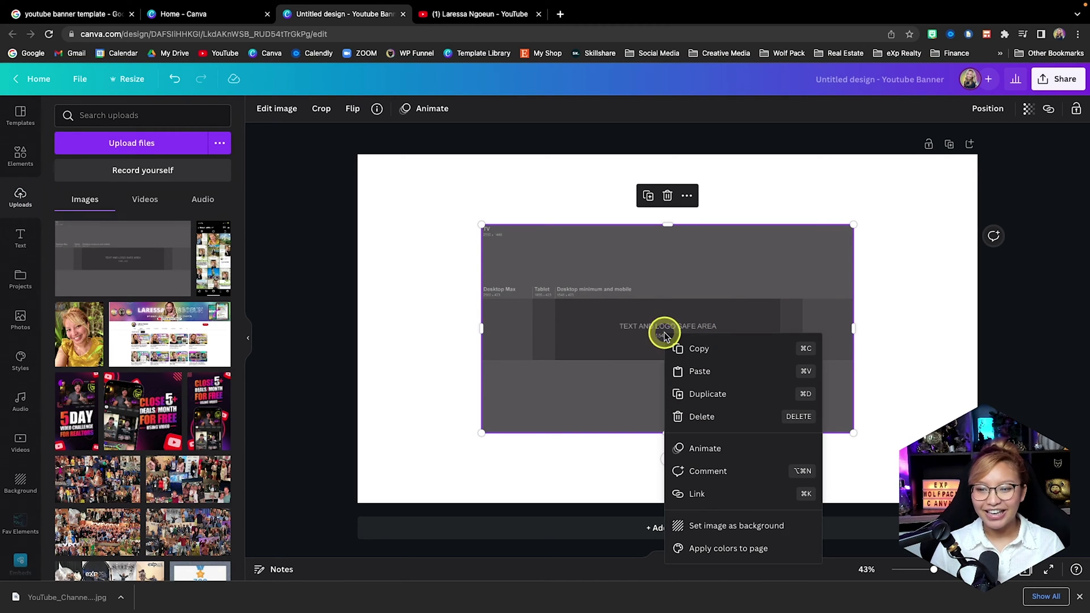
{"action": "left_click", "coordinate": [747, 530]}
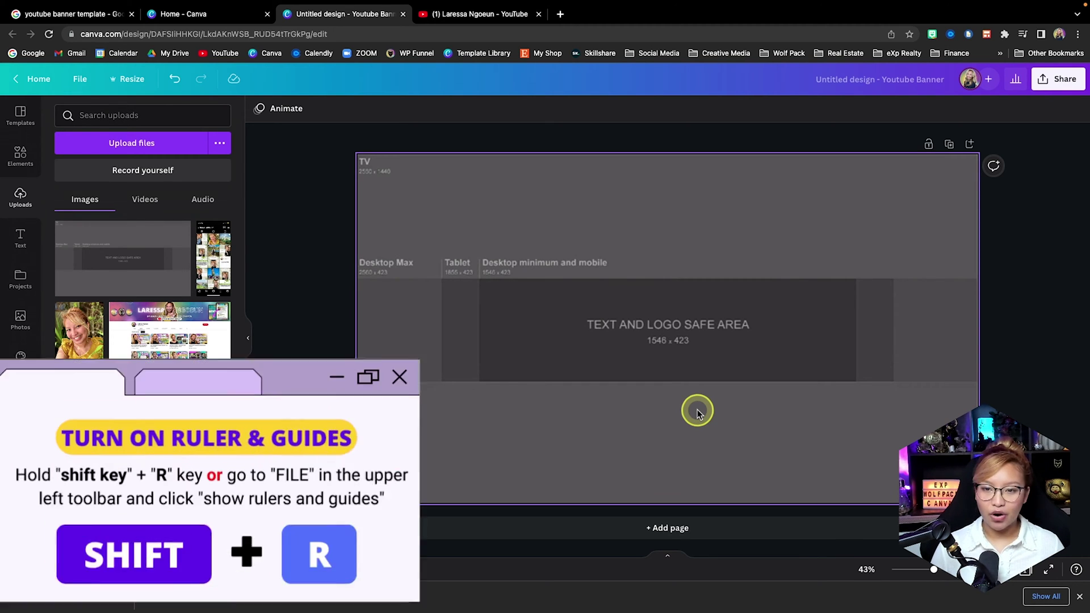
{"action": "key", "text": "shift+r"}
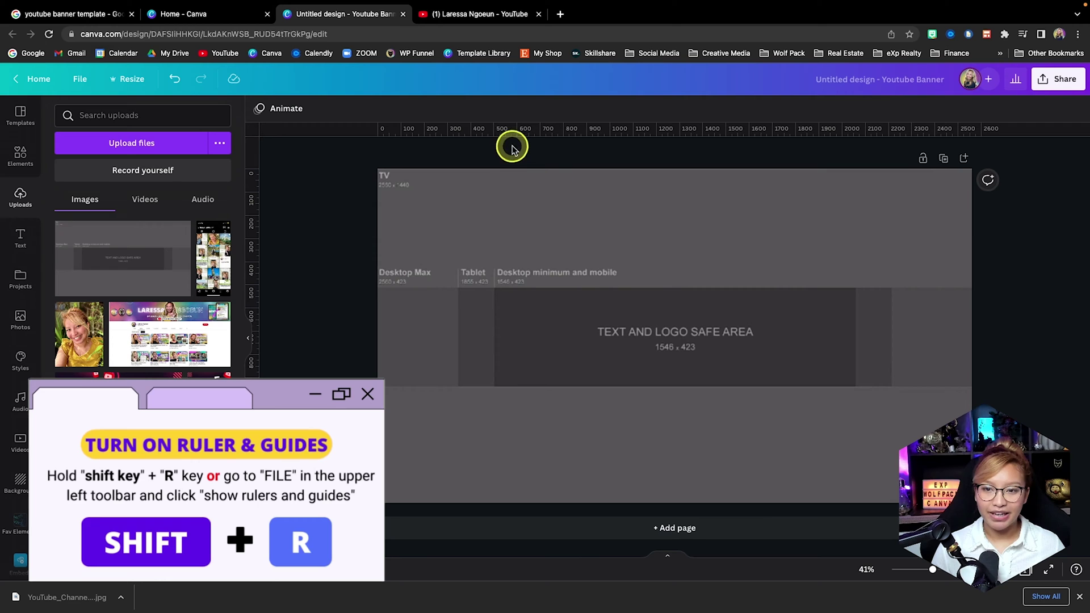
Confirm rulers and guides are on, then add horizontal guides at the safe area's top and bottom.
{"action": "left_click", "coordinate": [79, 79]}
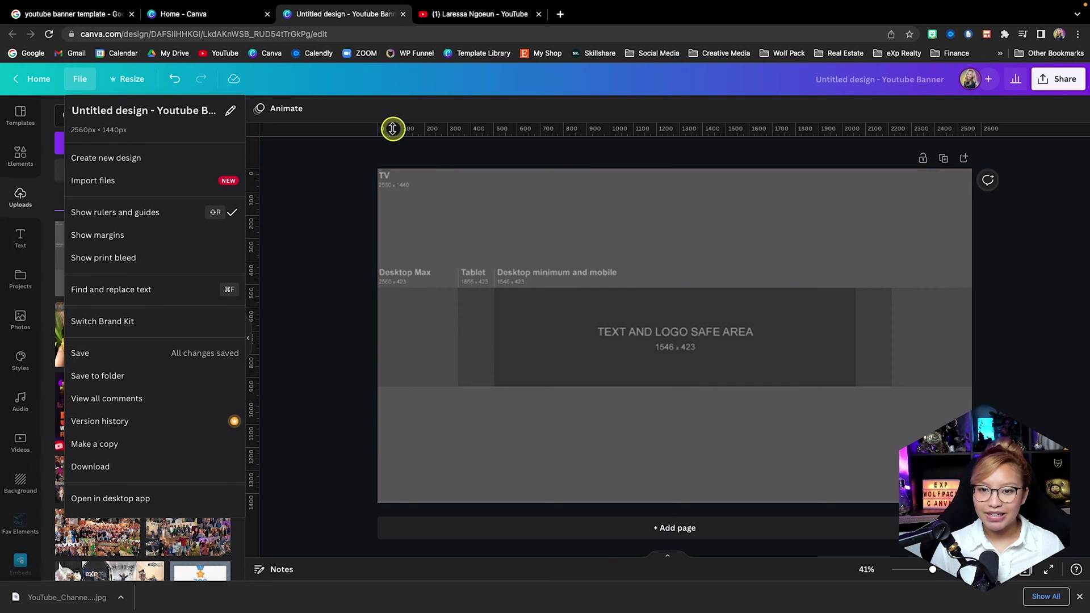
{"action": "left_click_drag", "start_coordinate": [392, 129], "coordinate": [392, 287]}
{"action": "left_click_drag", "start_coordinate": [399, 132], "coordinate": [396, 387]}
Add vertical guides at the left and right edges of the tablet zone and safe area.
{"action": "left_click_drag", "start_coordinate": [258, 272], "coordinate": [495, 282]}
{"action": "left_click_drag", "start_coordinate": [257, 253], "coordinate": [415, 260]}
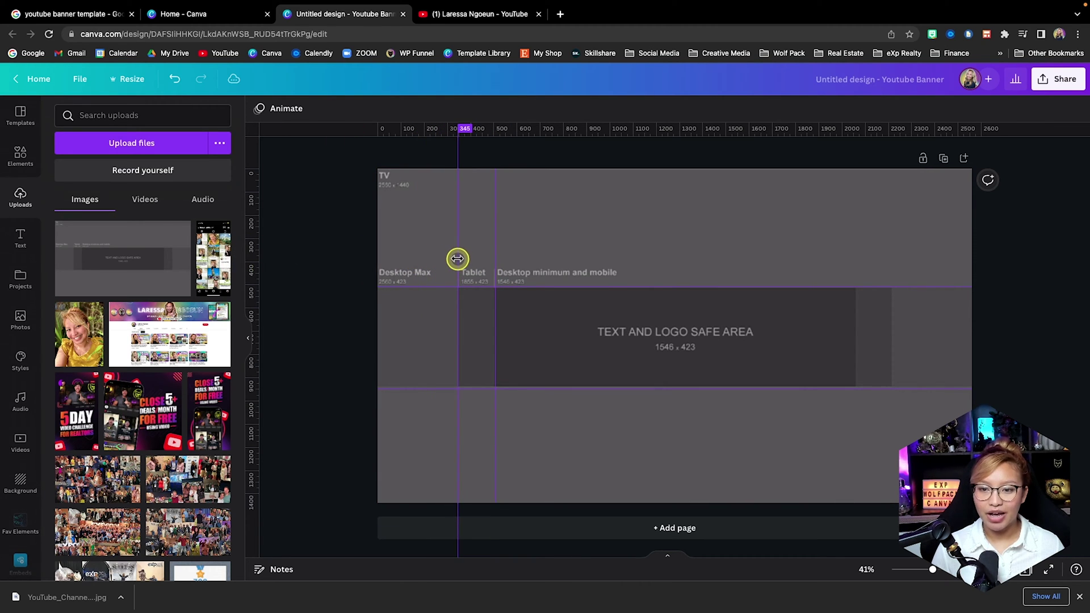
{"action": "left_click_drag", "start_coordinate": [457, 259], "coordinate": [457, 260]}
{"action": "left_click_drag", "start_coordinate": [248, 238], "coordinate": [856, 271]}
{"action": "left_click_drag", "start_coordinate": [257, 236], "coordinate": [895, 299]}
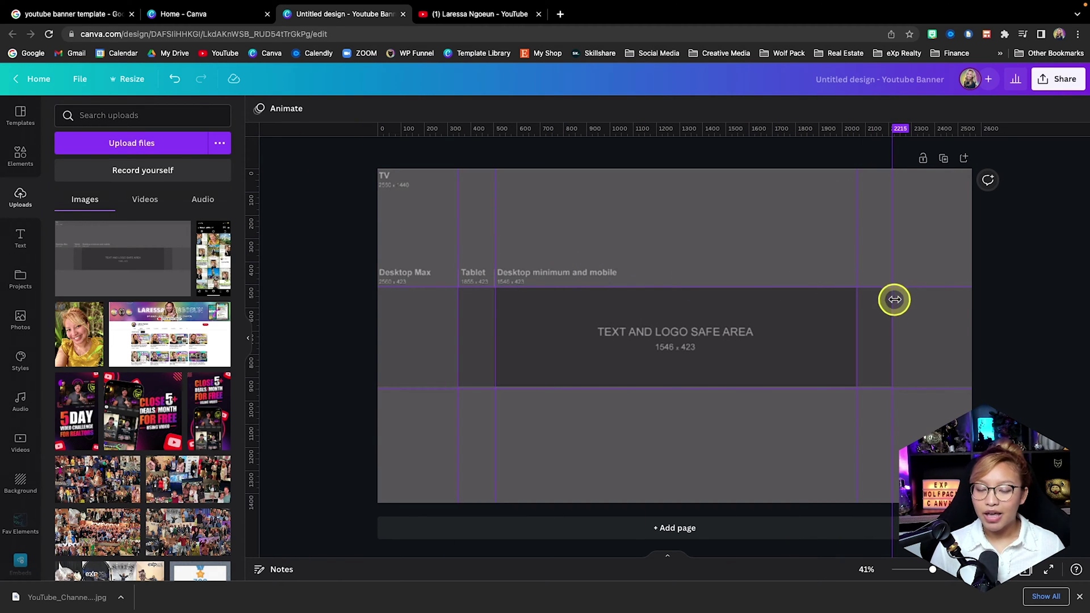
{"action": "left_click_drag", "start_coordinate": [894, 300], "coordinate": [894, 299]}
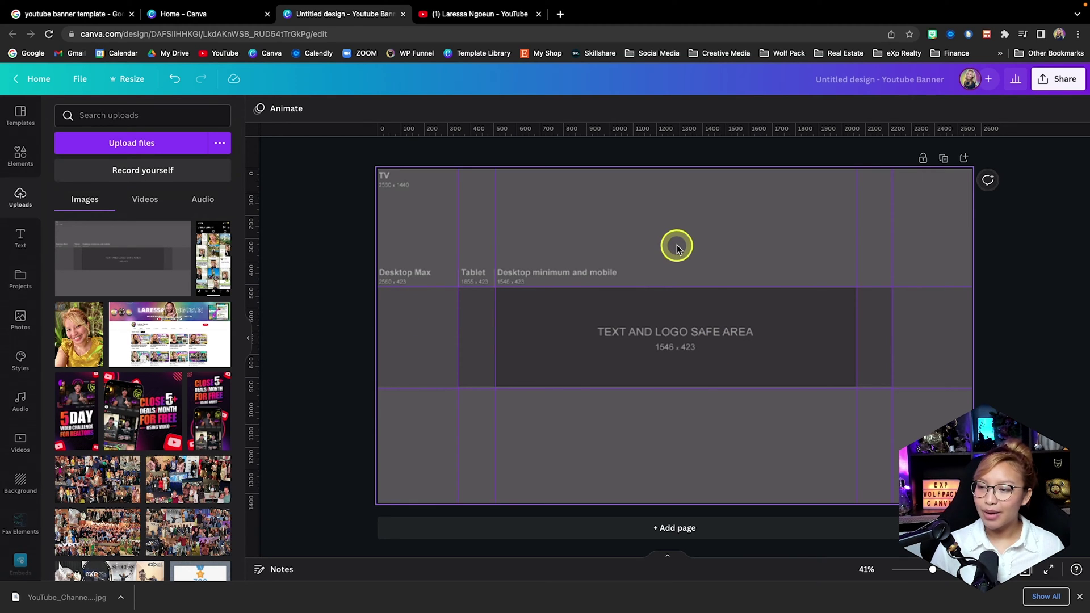
Duplicate the page, then delete the template image from both Page 1 and Page 2.
{"action": "left_click", "coordinate": [944, 161]}
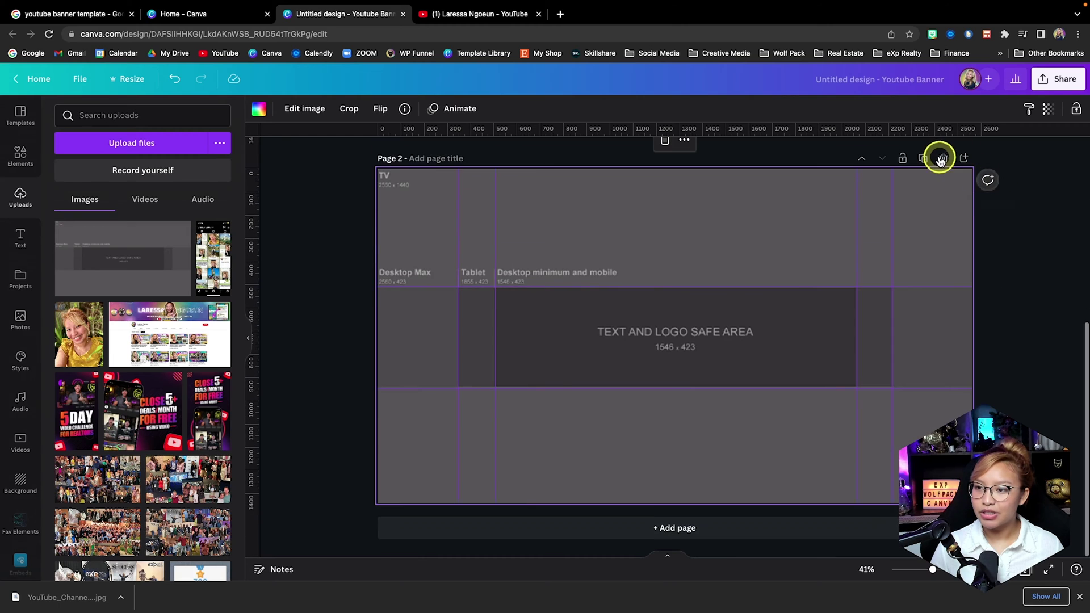
{"action": "scroll", "coordinate": [924, 161], "scroll_direction": "up", "scroll_amount": 5}
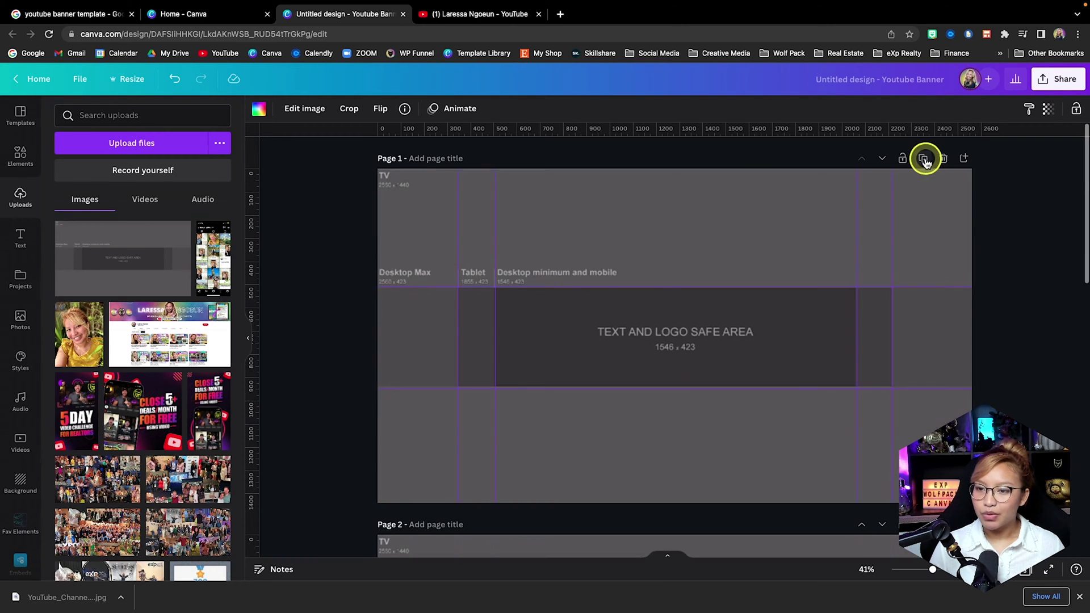
{"action": "key", "text": "Delete"}
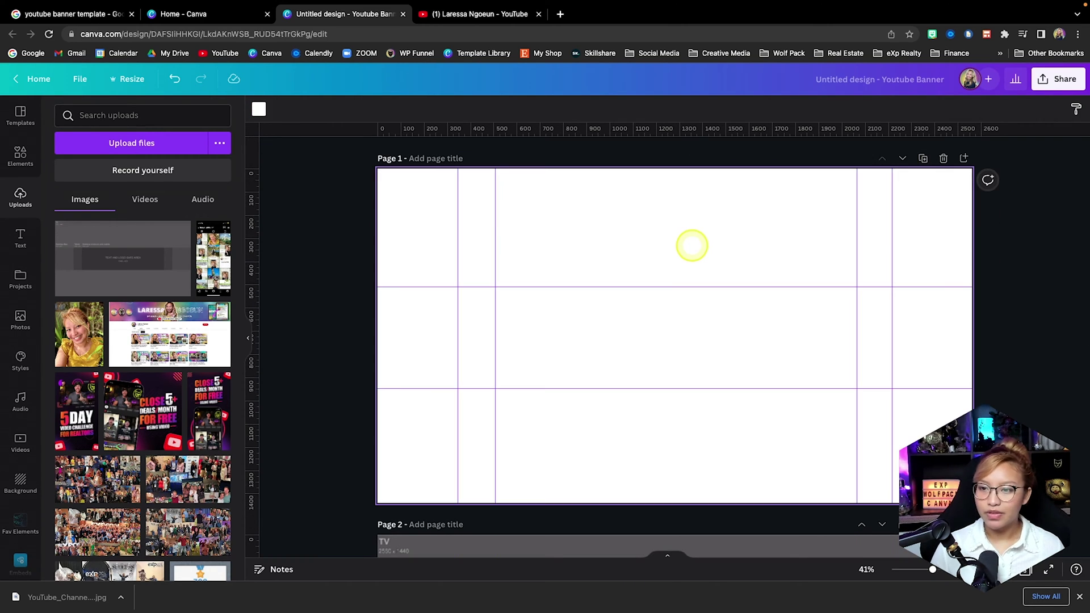
{"action": "scroll", "coordinate": [692, 245], "scroll_direction": "down", "scroll_amount": 5}
{"action": "left_click", "coordinate": [659, 372]}
{"action": "key", "text": "Delete"}
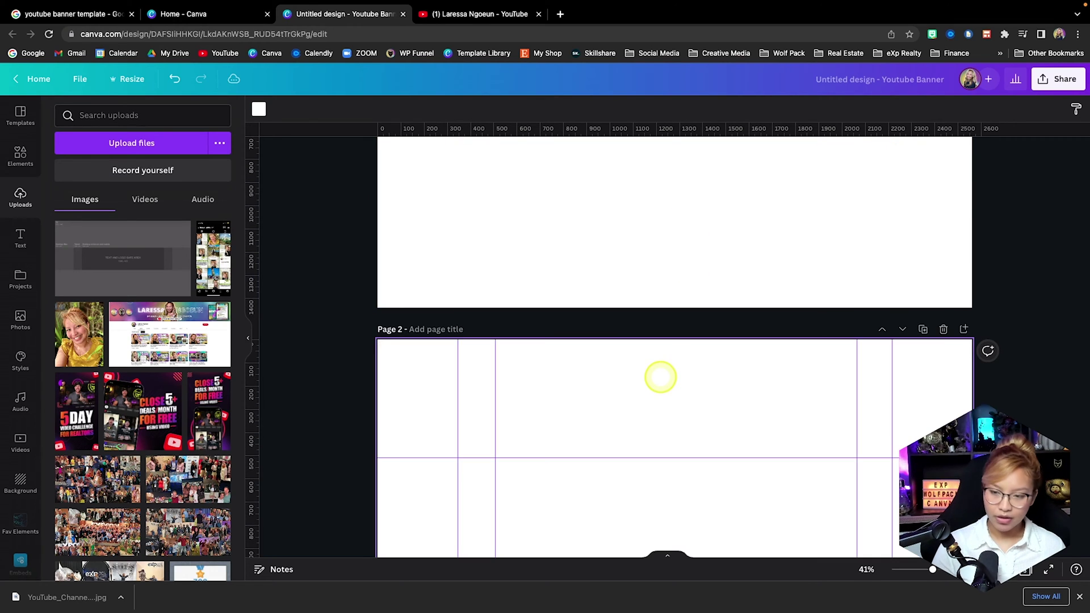
{"action": "scroll", "coordinate": [660, 377], "scroll_direction": "up", "scroll_amount": 3}
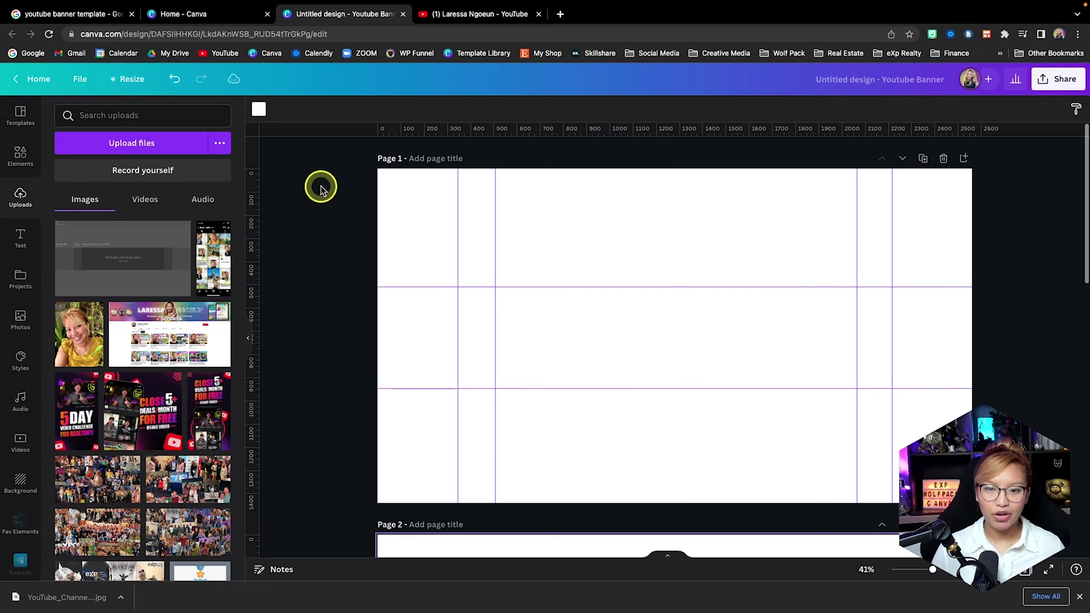
Cover Page 1's right side with a full-height dark green rectangle, then browse Headshots photos.
{"action": "key", "text": "r"}
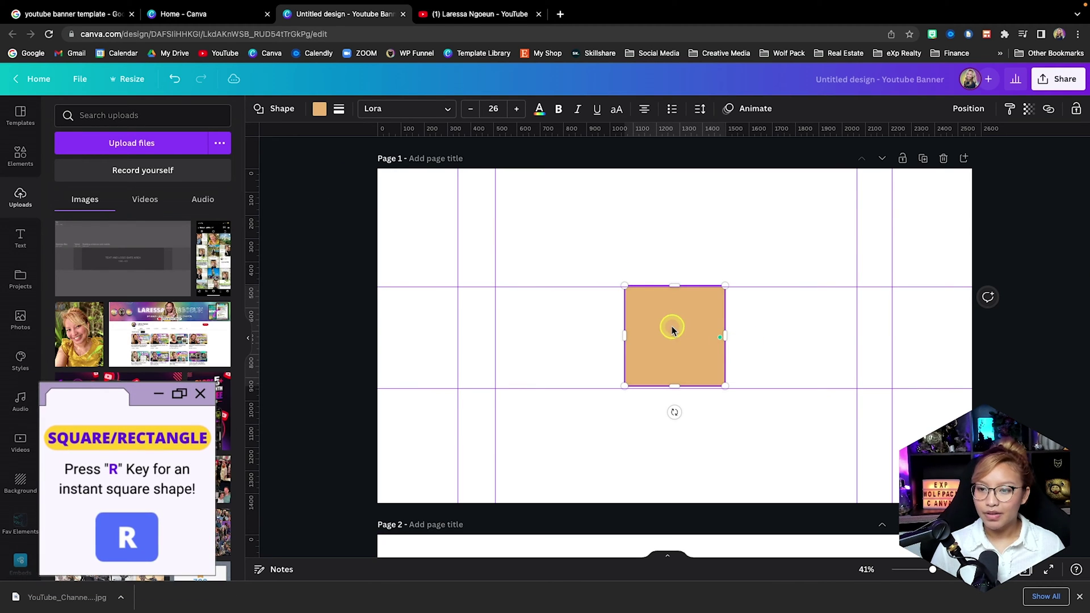
{"action": "left_click_drag", "start_coordinate": [672, 325], "coordinate": [913, 213]}
{"action": "left_click_drag", "start_coordinate": [870, 268], "coordinate": [581, 505]}
{"action": "left_click", "coordinate": [320, 108]}
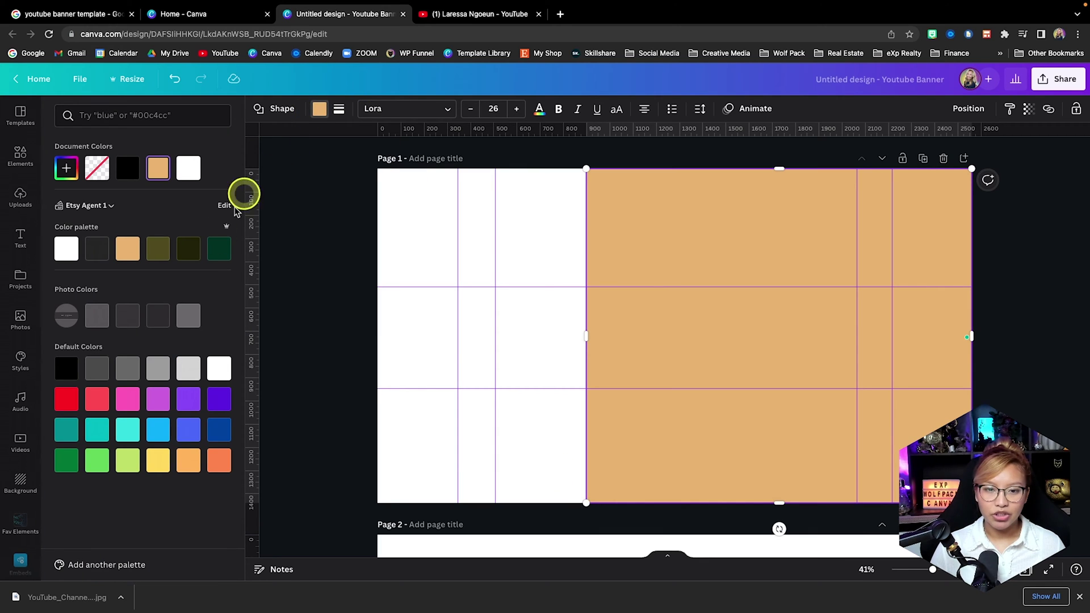
{"action": "left_click", "coordinate": [219, 248]}
{"action": "left_click", "coordinate": [729, 221]}
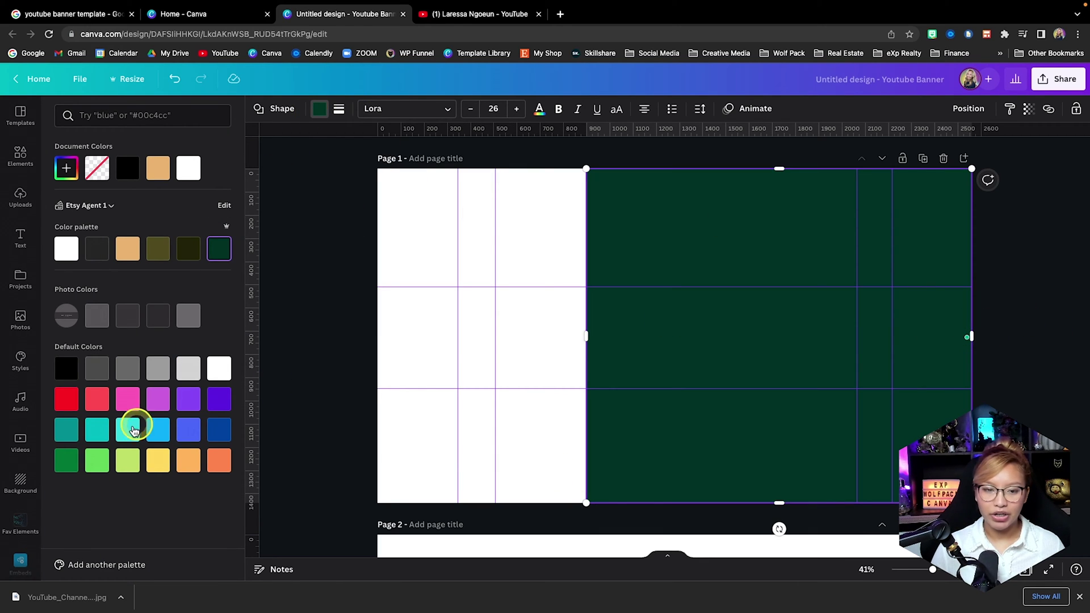
{"action": "scroll", "coordinate": [22, 446], "scroll_direction": "down", "scroll_amount": 2}
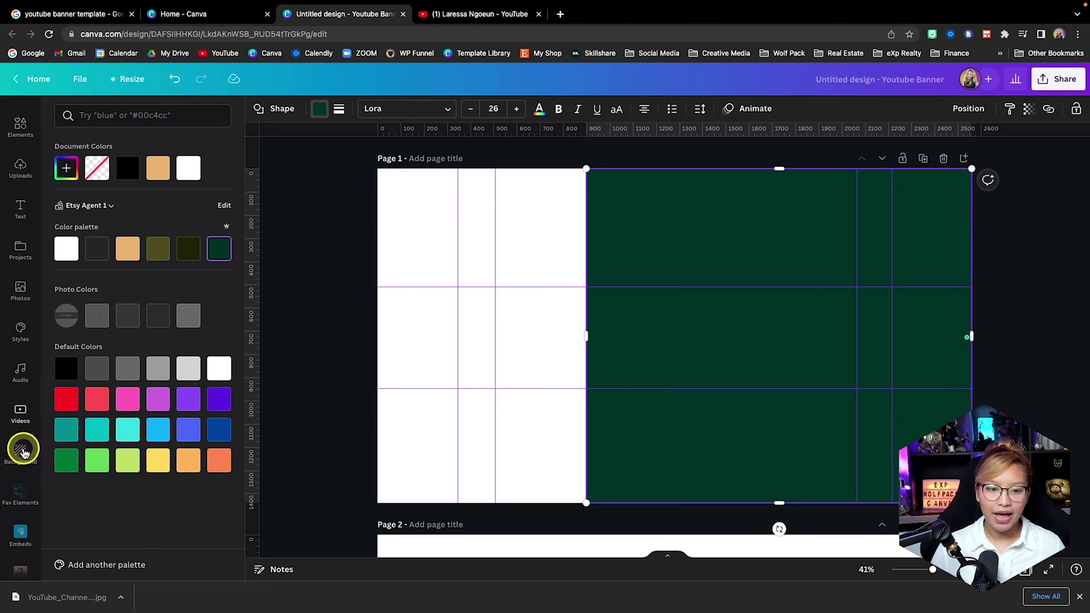
{"action": "left_click", "coordinate": [16, 568]}
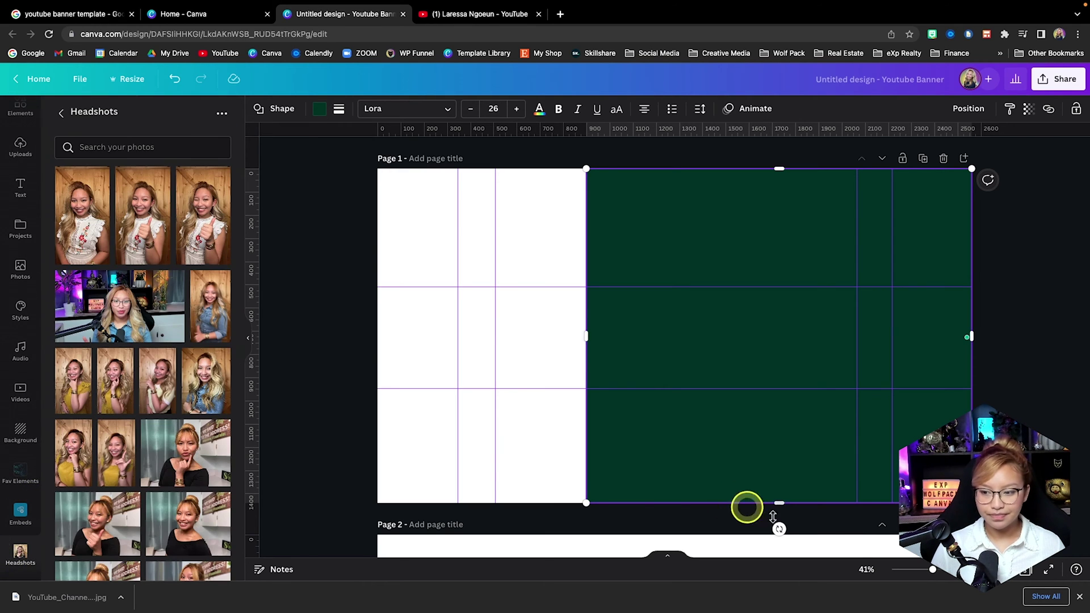
Add a headshot photo spanning the white and green areas and open its Edit image effects.
{"action": "left_click", "coordinate": [1077, 597]}
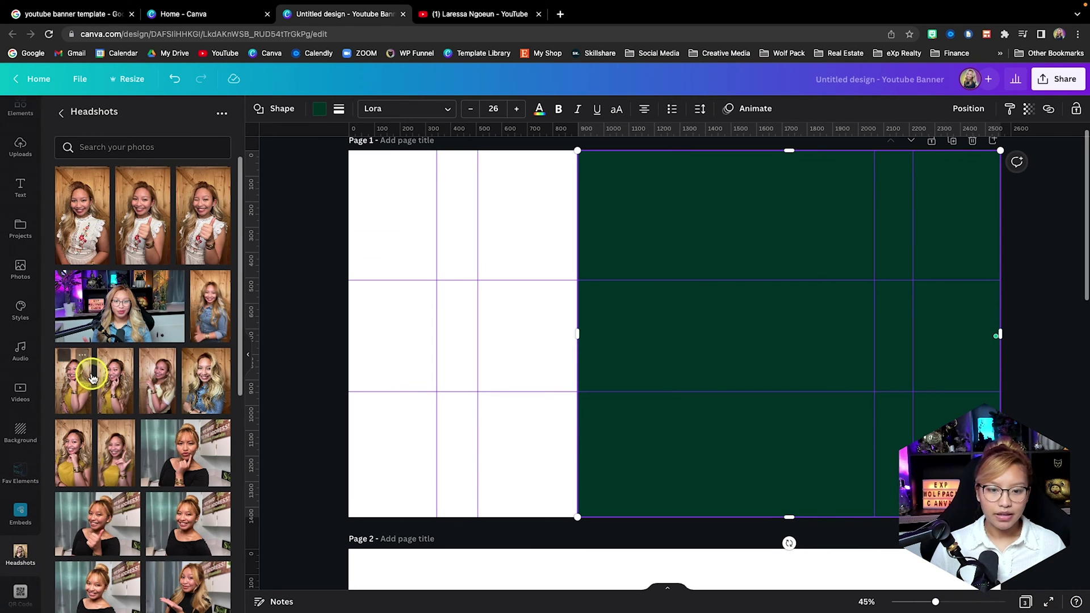
{"action": "scroll", "coordinate": [174, 386], "scroll_direction": "down", "scroll_amount": 5}
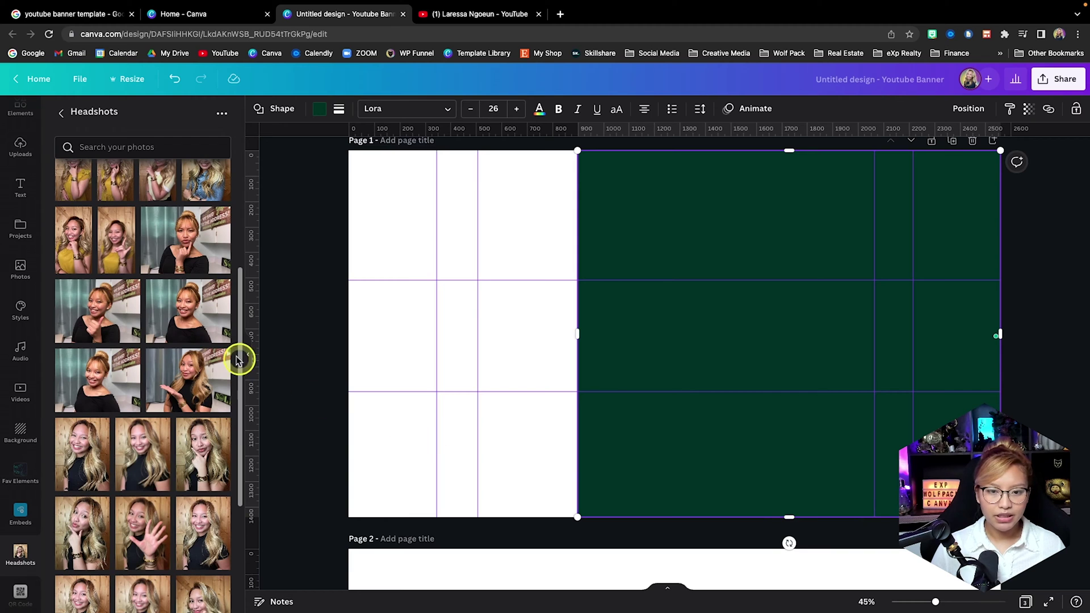
{"action": "left_click", "coordinate": [188, 307]}
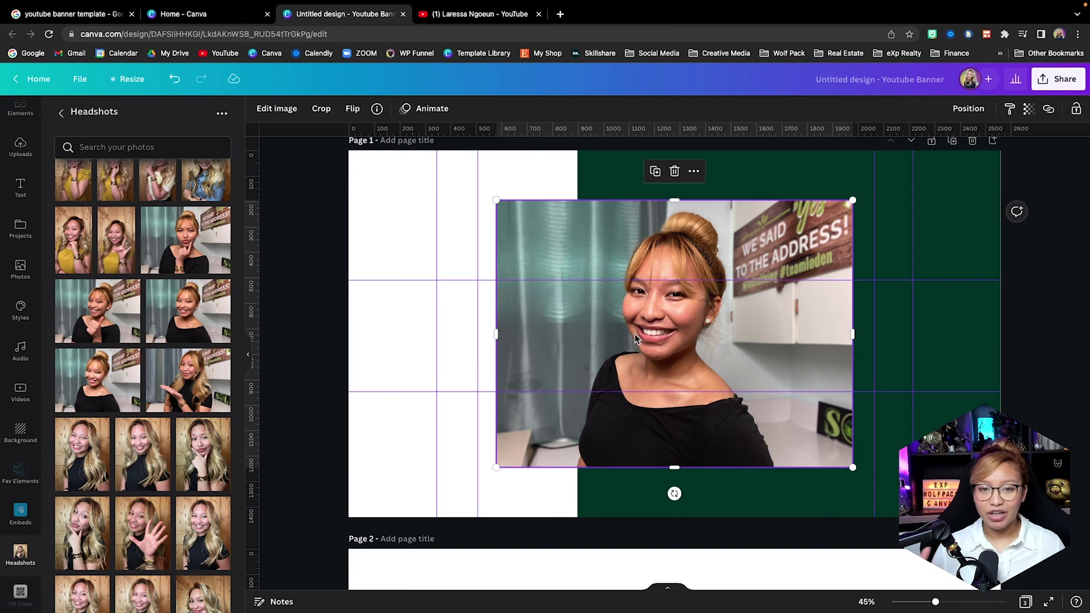
{"action": "left_click", "coordinate": [713, 337]}
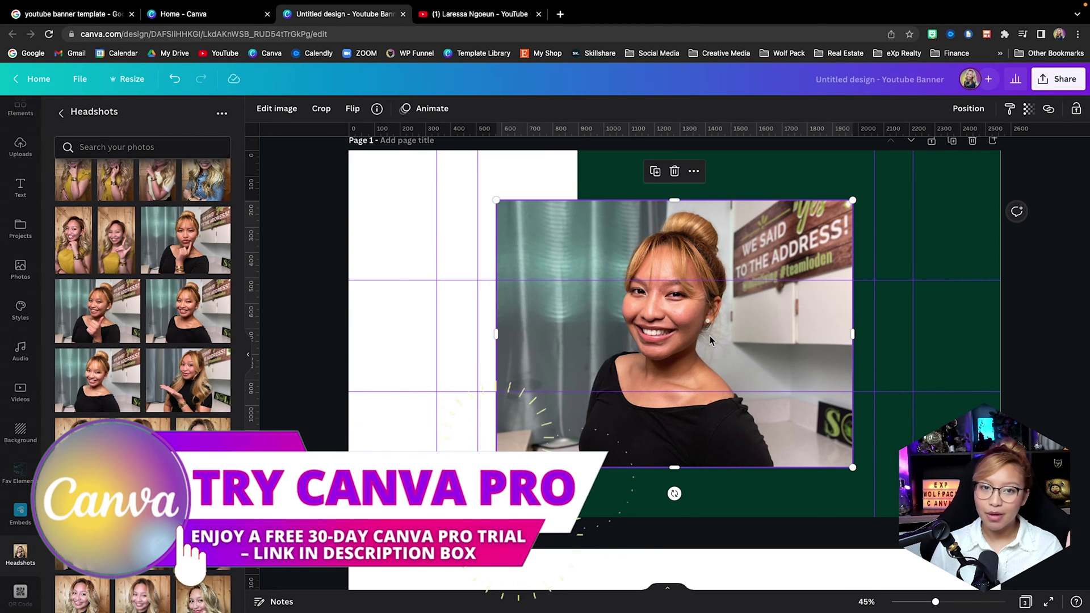
{"action": "left_click", "coordinate": [287, 118]}
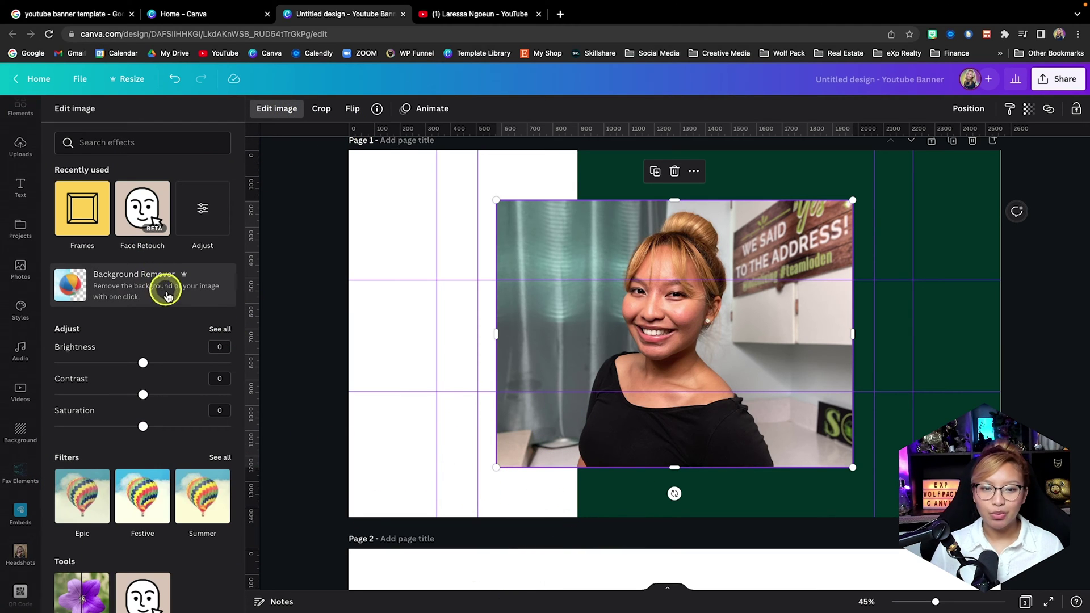
Remove the headshot's background and apply Auto Face Retouch at intensity 50.
{"action": "left_click", "coordinate": [106, 284]}
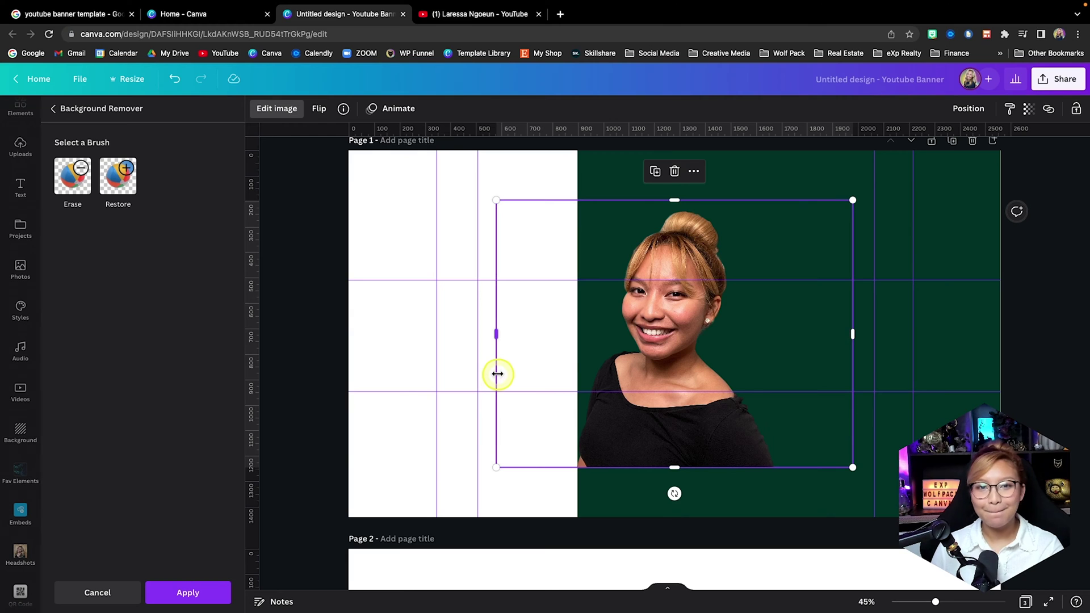
{"action": "left_click", "coordinate": [183, 592]}
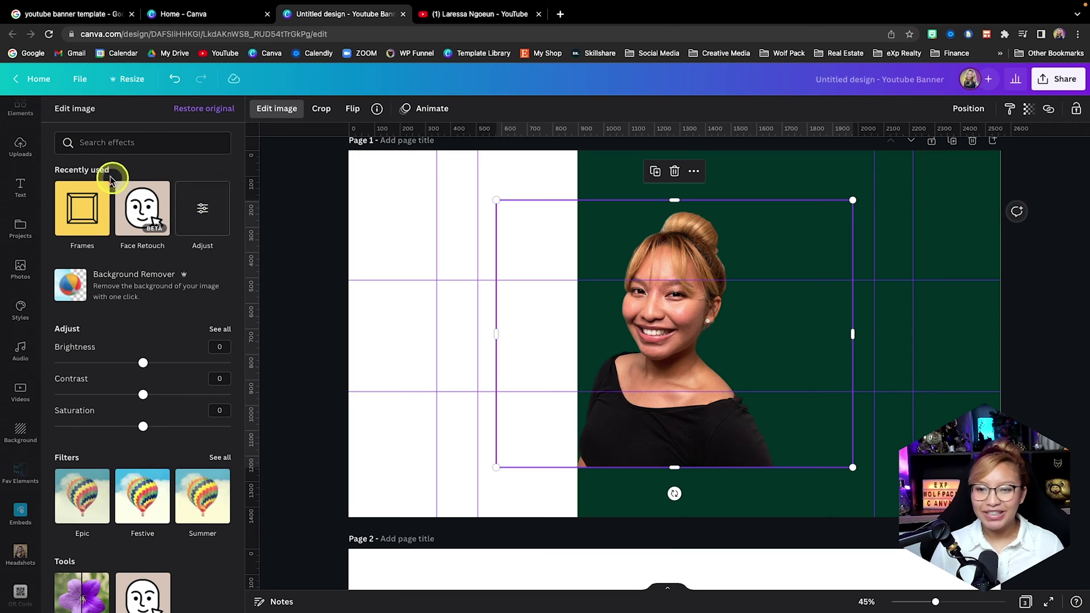
{"action": "left_click", "coordinate": [142, 218]}
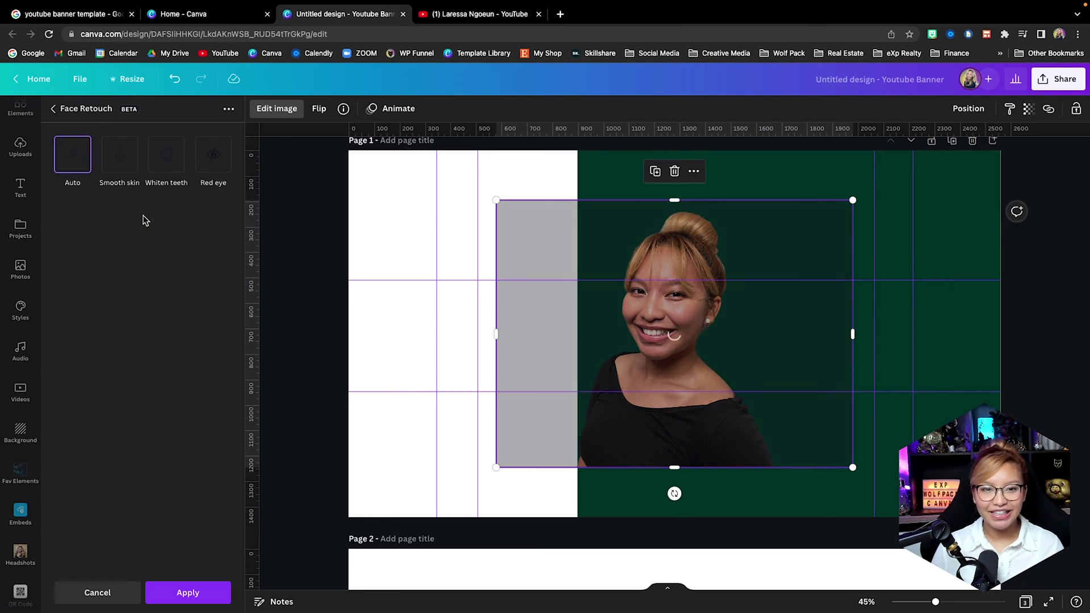
{"action": "left_click", "coordinate": [194, 593]}
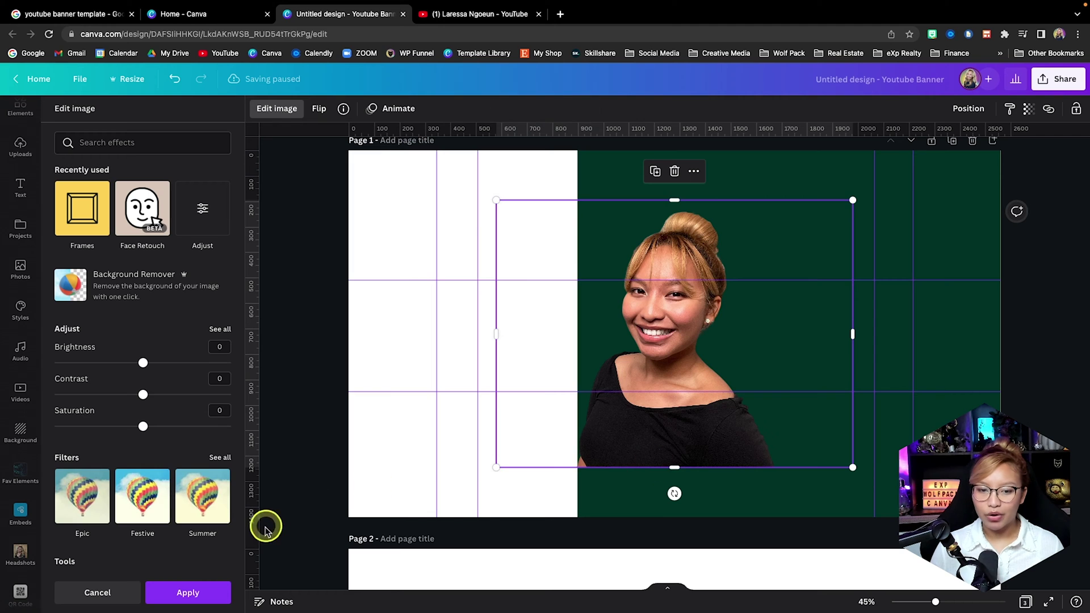
Resize the cut-out headshot to about 606 × 454 and align it on the horizontal guides.
{"action": "left_click", "coordinate": [794, 498]}
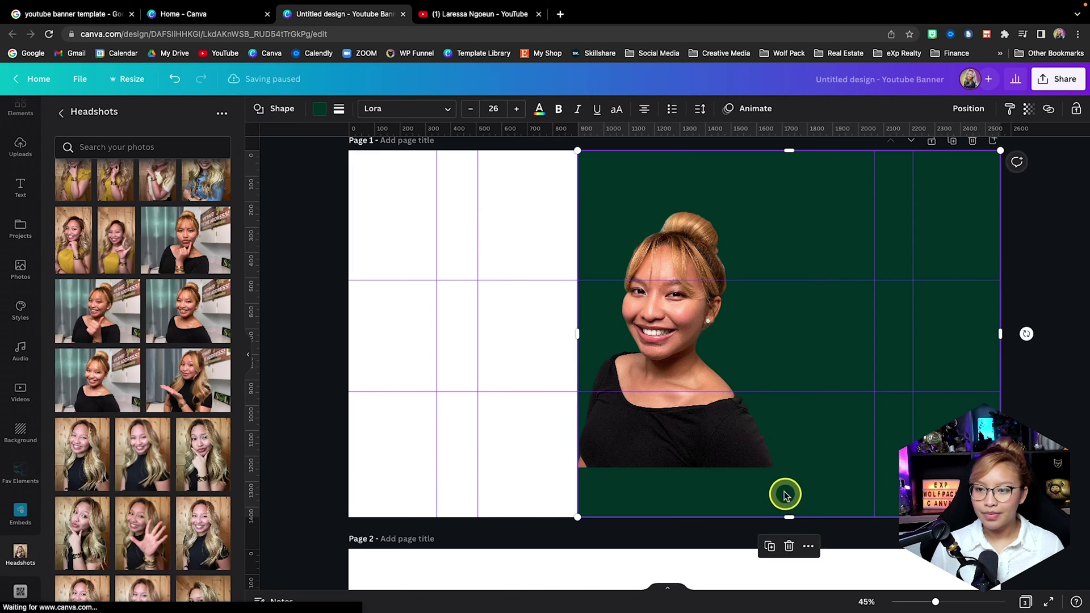
{"action": "left_click", "coordinate": [698, 338]}
{"action": "left_click_drag", "start_coordinate": [854, 467], "coordinate": [729, 375]}
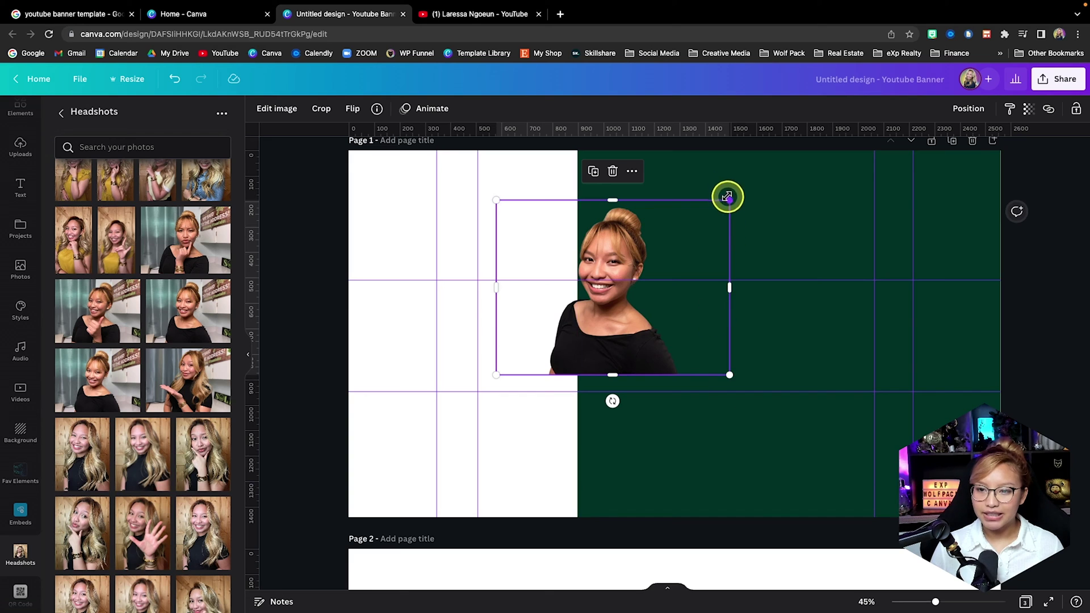
{"action": "left_click_drag", "start_coordinate": [728, 199], "coordinate": [650, 276]}
{"action": "left_click_drag", "start_coordinate": [569, 316], "coordinate": [571, 332]}
{"action": "scroll", "coordinate": [662, 327], "scroll_direction": "up", "scroll_amount": 5}
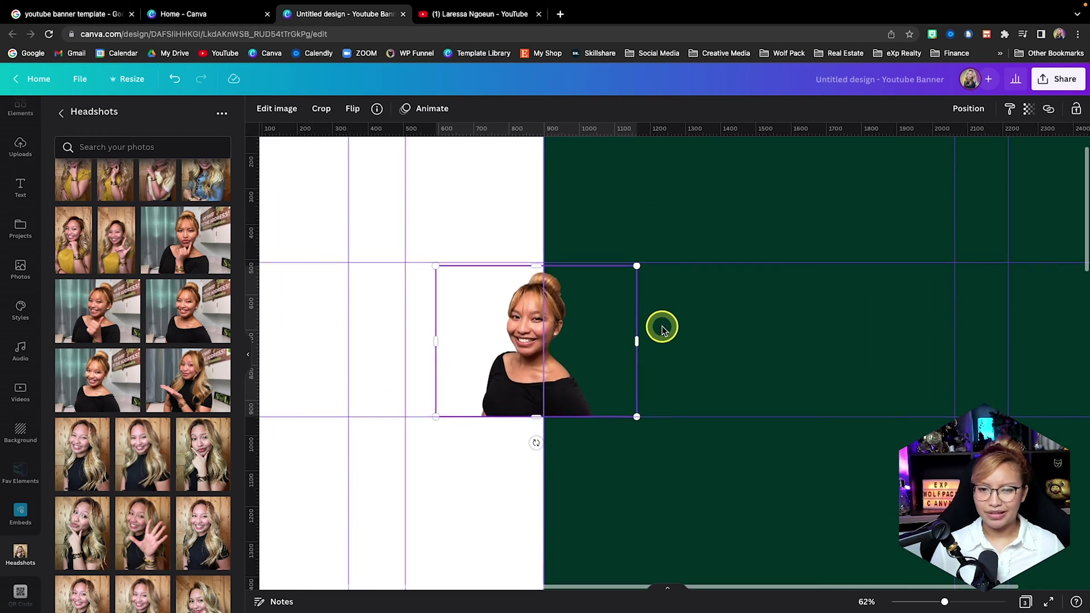
{"action": "left_click_drag", "start_coordinate": [634, 253], "coordinate": [649, 241]}
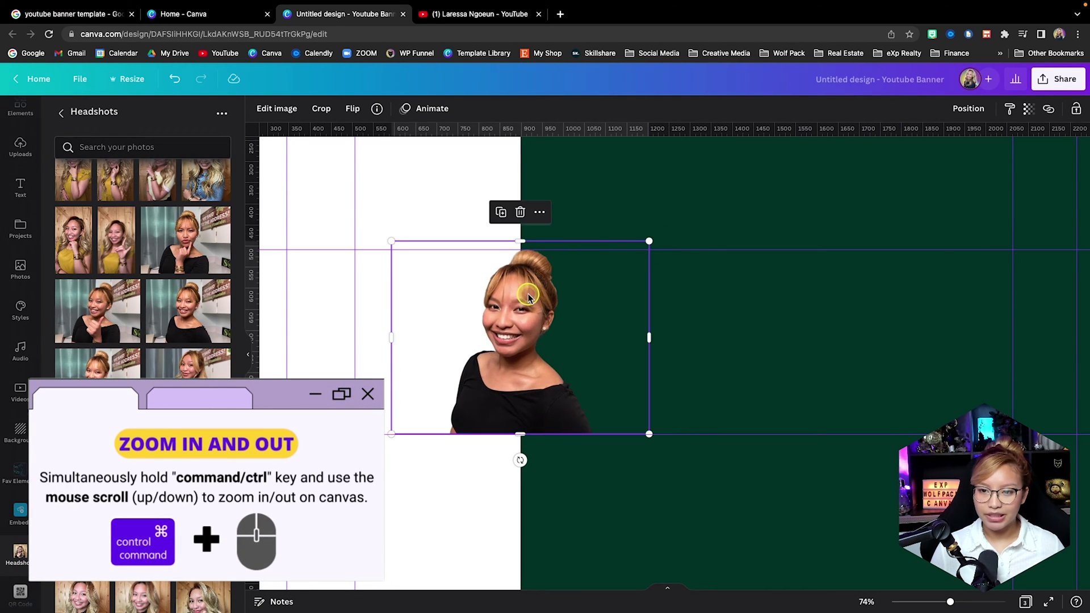
{"action": "left_click_drag", "start_coordinate": [533, 292], "coordinate": [527, 293]}
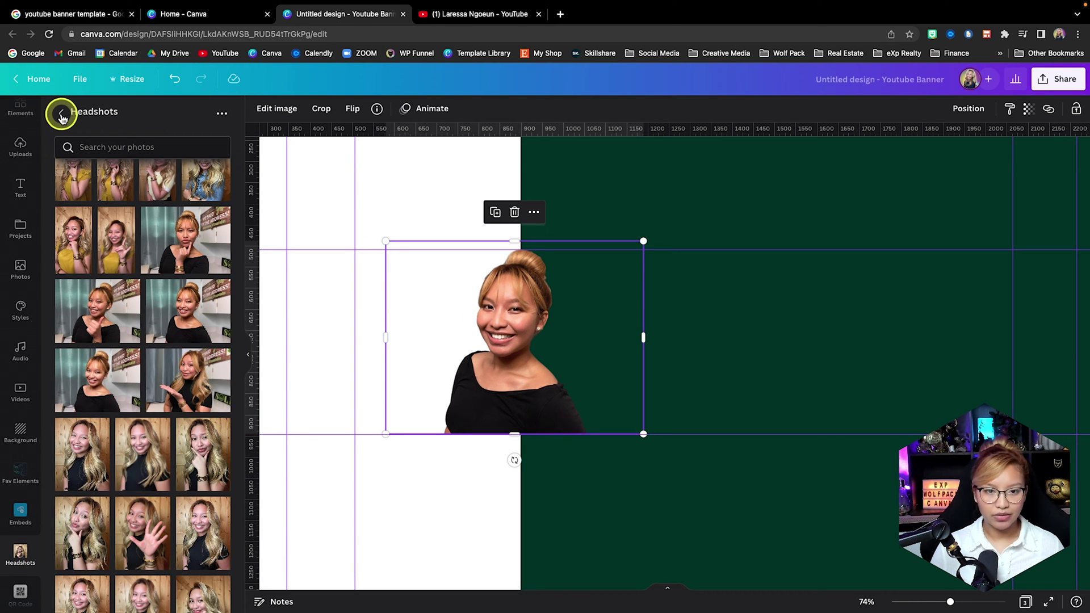
{"action": "left_click", "coordinate": [278, 110]}
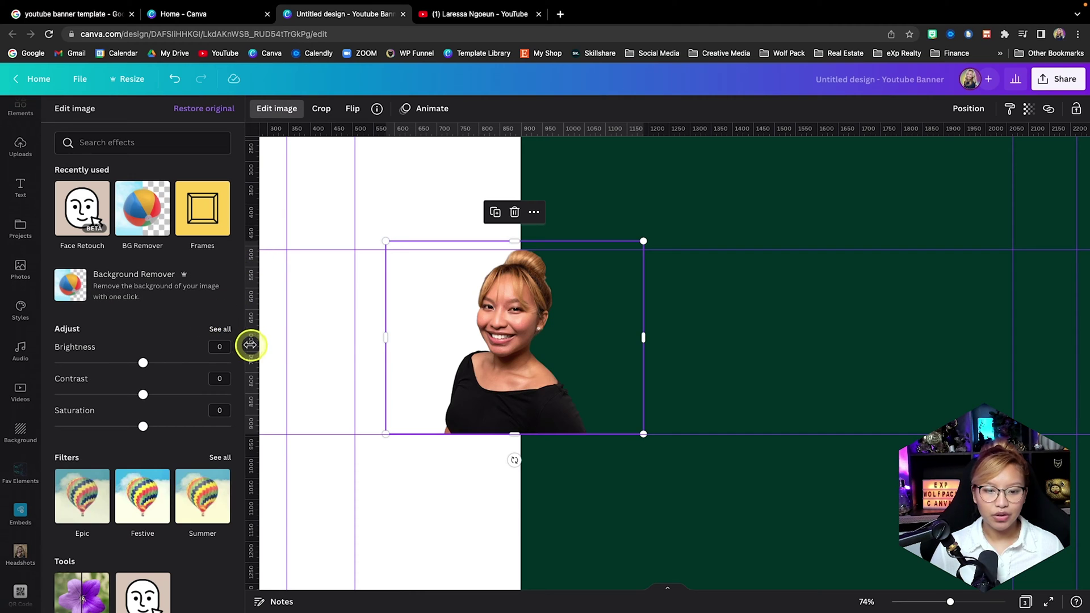
Apply a Drop shadow at transparency 82 behind the cut-out headshot.
{"action": "scroll", "coordinate": [251, 344], "scroll_direction": "down", "scroll_amount": 3}
{"action": "scroll", "coordinate": [163, 349], "scroll_direction": "down", "scroll_amount": 4}
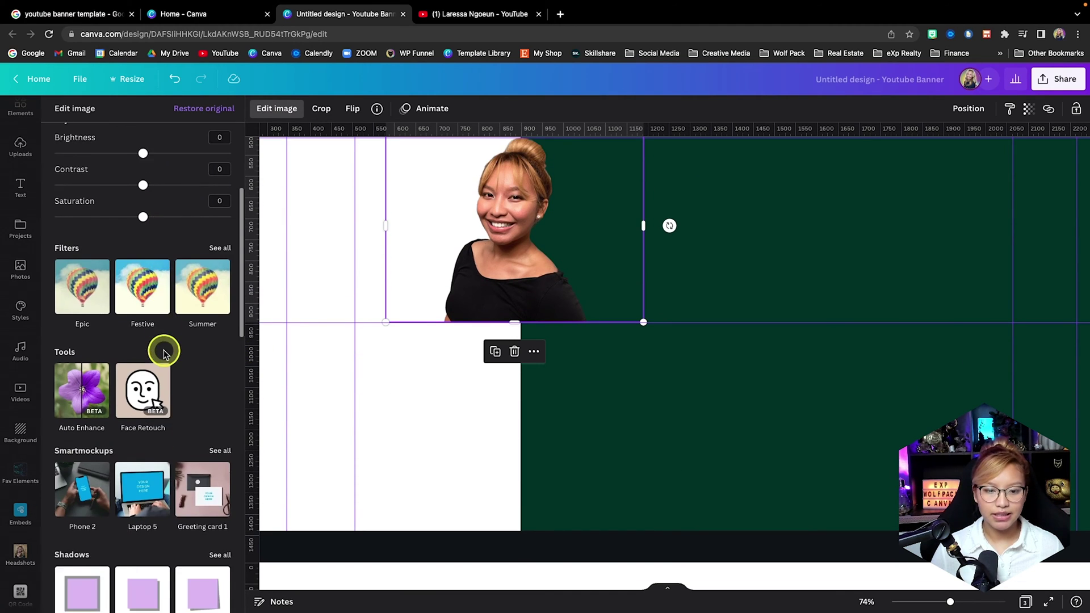
{"action": "scroll", "coordinate": [163, 349], "scroll_direction": "down", "scroll_amount": 4}
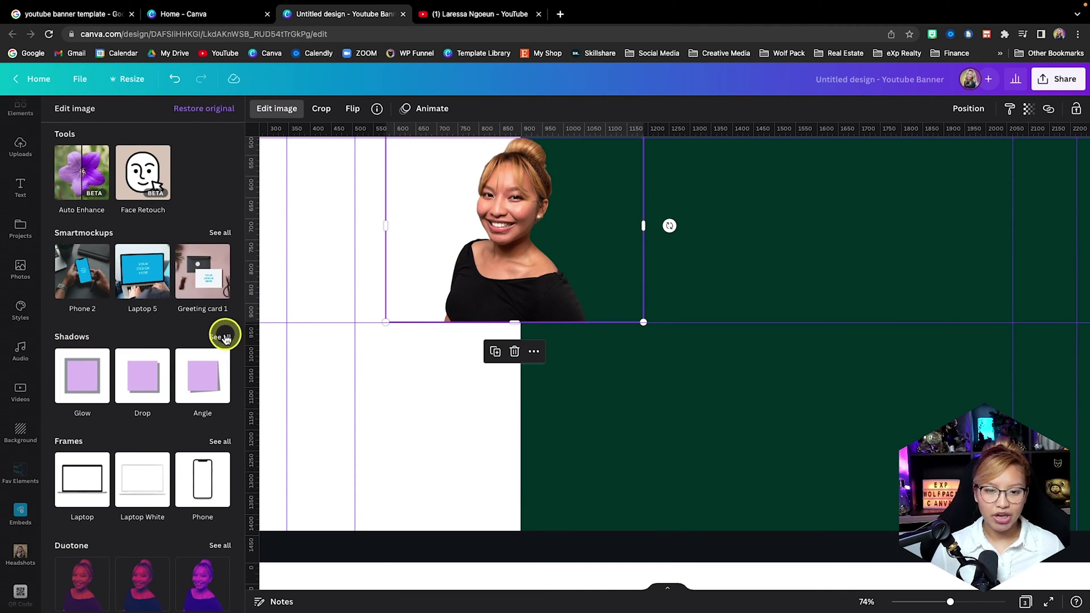
{"action": "left_click", "coordinate": [222, 338]}
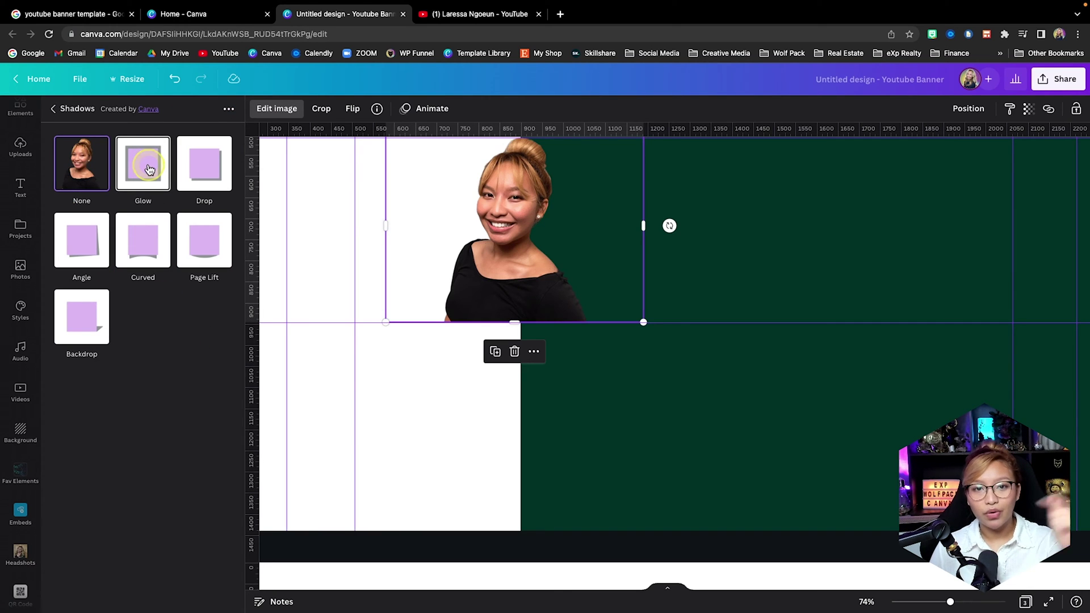
{"action": "scroll", "coordinate": [294, 260], "scroll_direction": "up", "scroll_amount": 2}
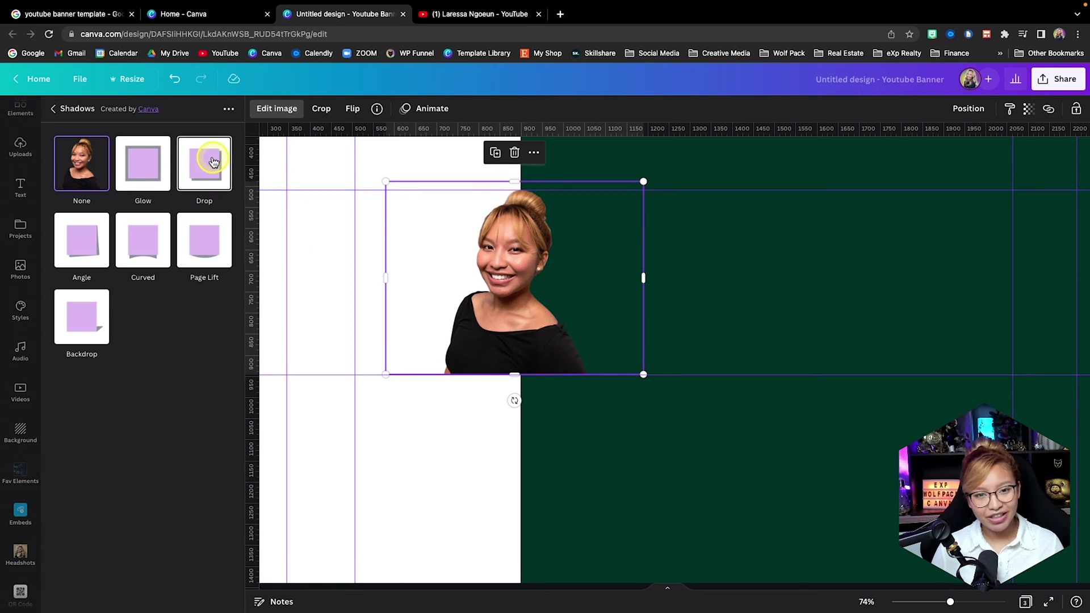
{"action": "left_click", "coordinate": [200, 169]}
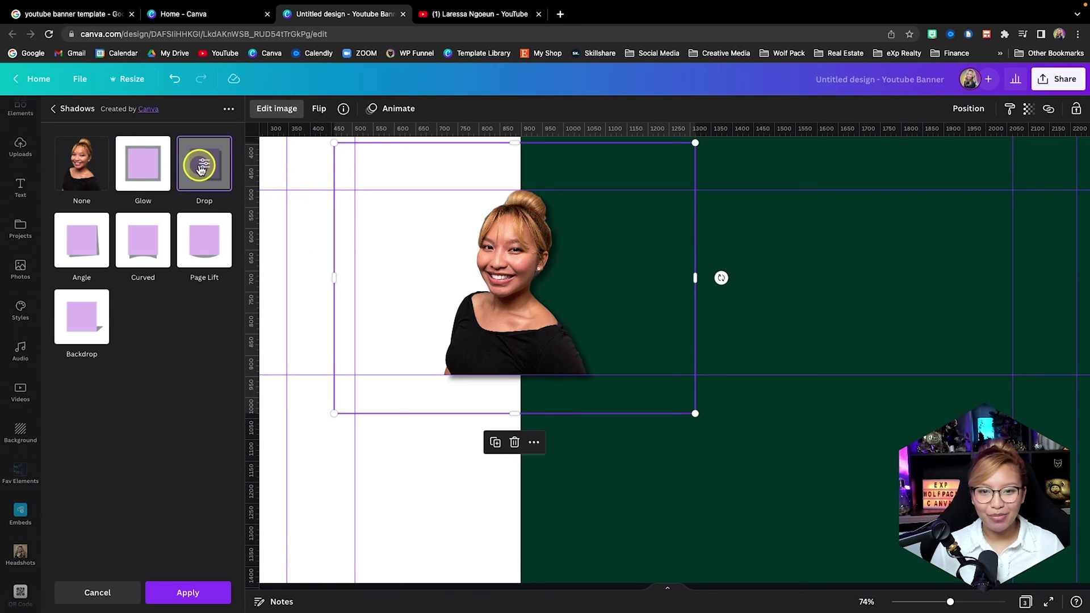
{"action": "left_click", "coordinate": [202, 166]}
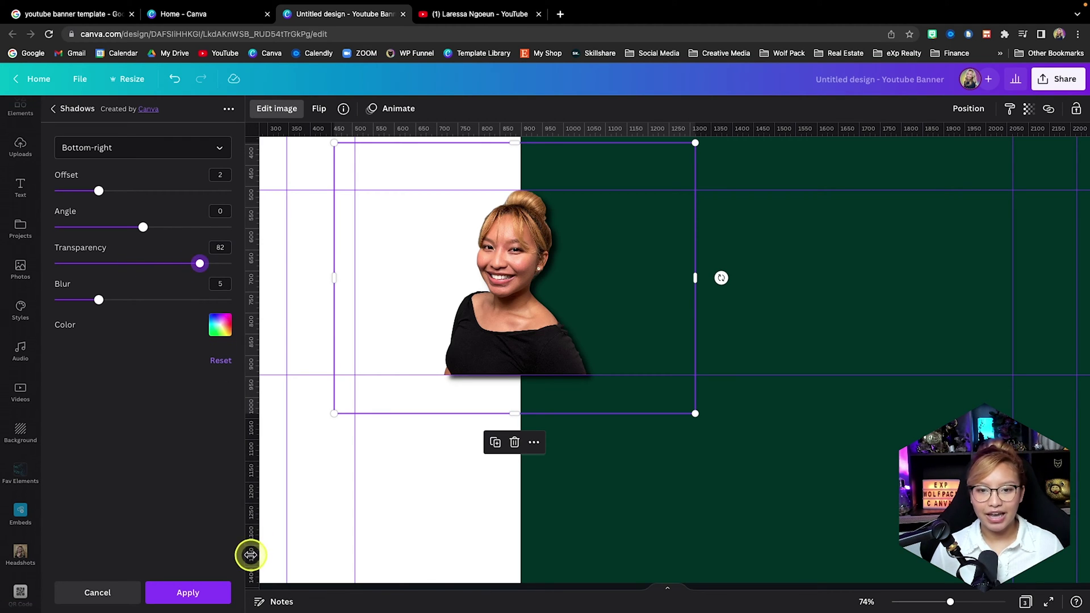
{"action": "left_click", "coordinate": [204, 592]}
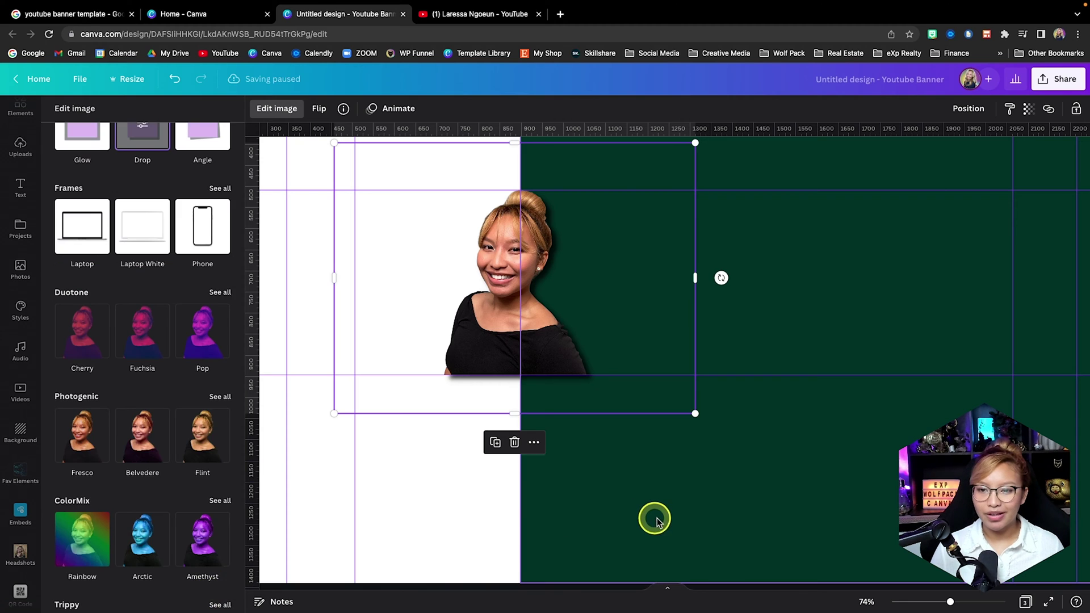
{"action": "left_click", "coordinate": [538, 522]}
Select the dark green rectangle and the headshot and slide both right until they snap.
{"action": "left_click", "coordinate": [454, 493]}
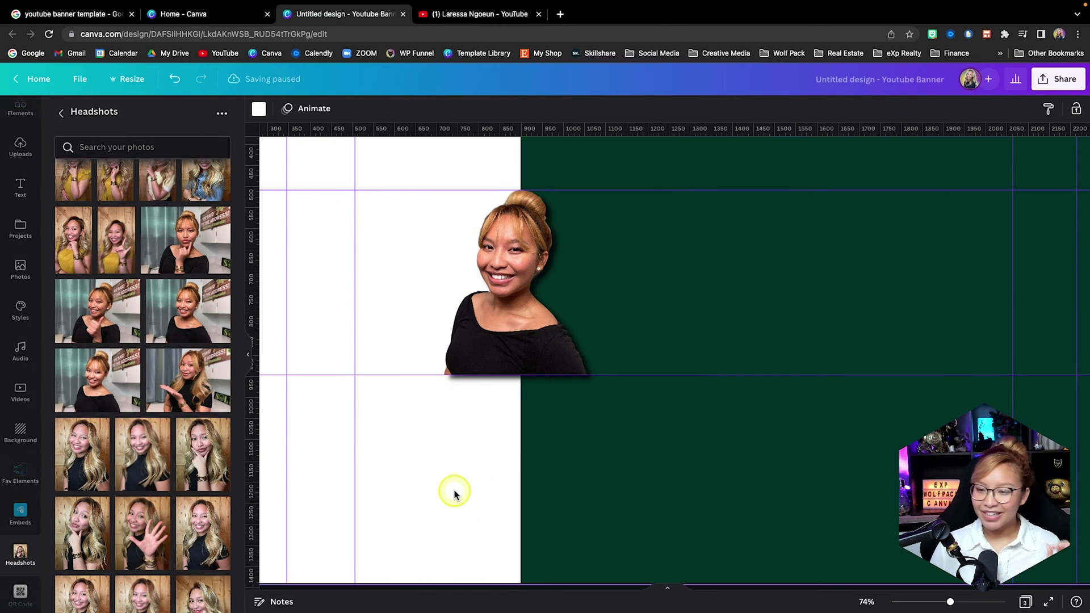
{"action": "scroll", "coordinate": [454, 493], "scroll_direction": "left", "scroll_amount": 1}
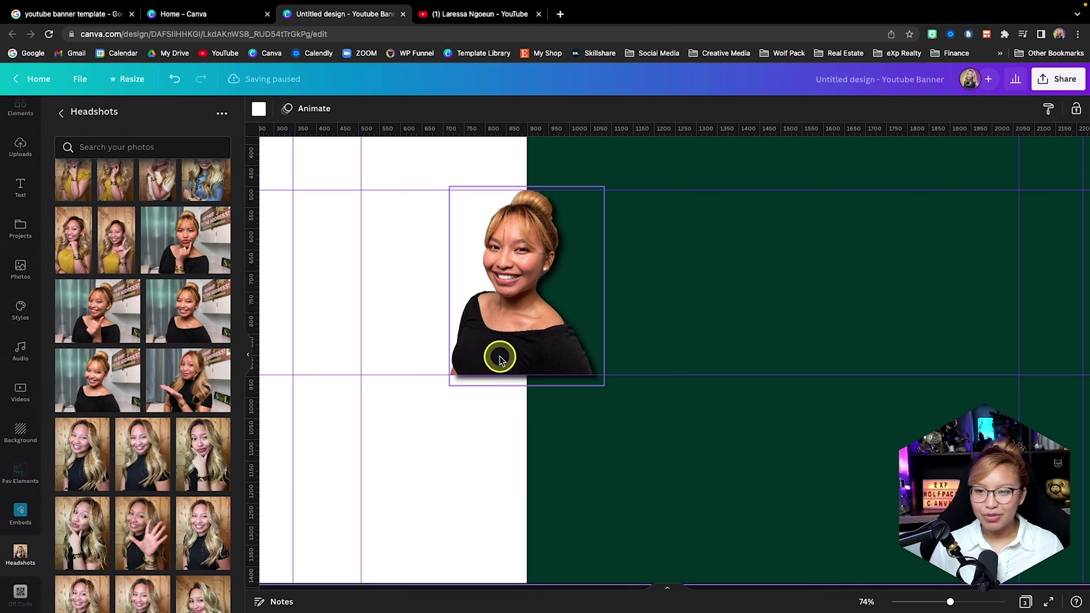
{"action": "left_click", "coordinate": [541, 457]}
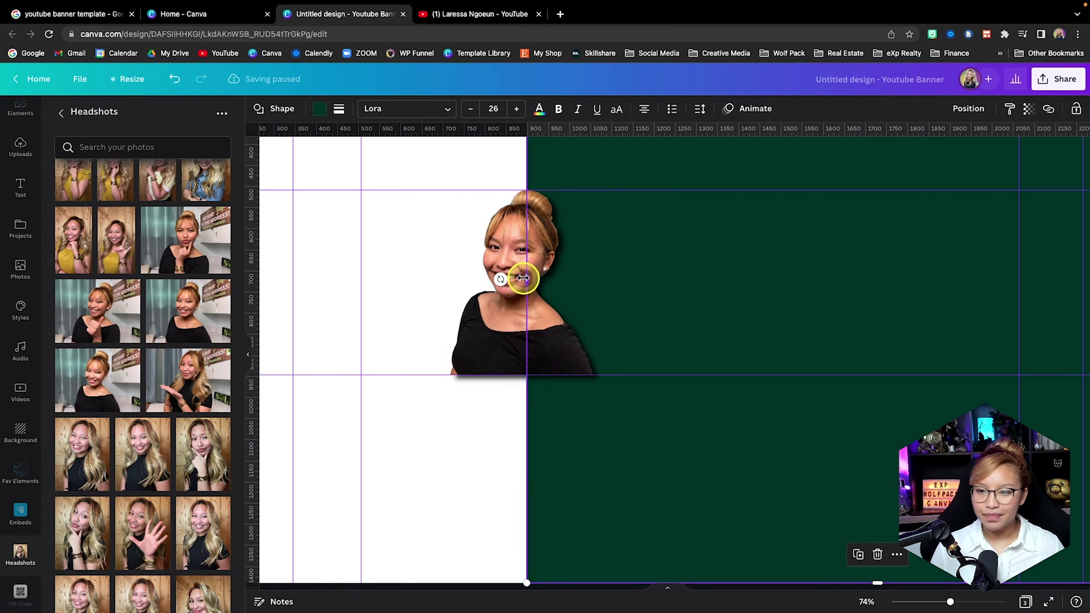
{"action": "left_click", "coordinate": [545, 272], "text": "shift"}
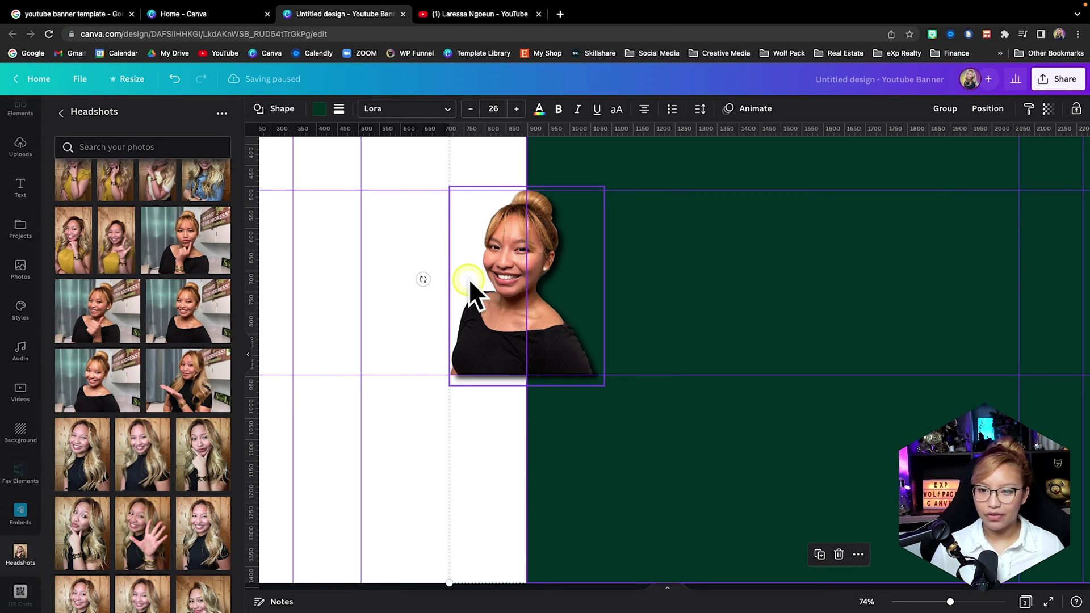
{"action": "left_click_drag", "start_coordinate": [469, 288], "coordinate": [516, 279]}
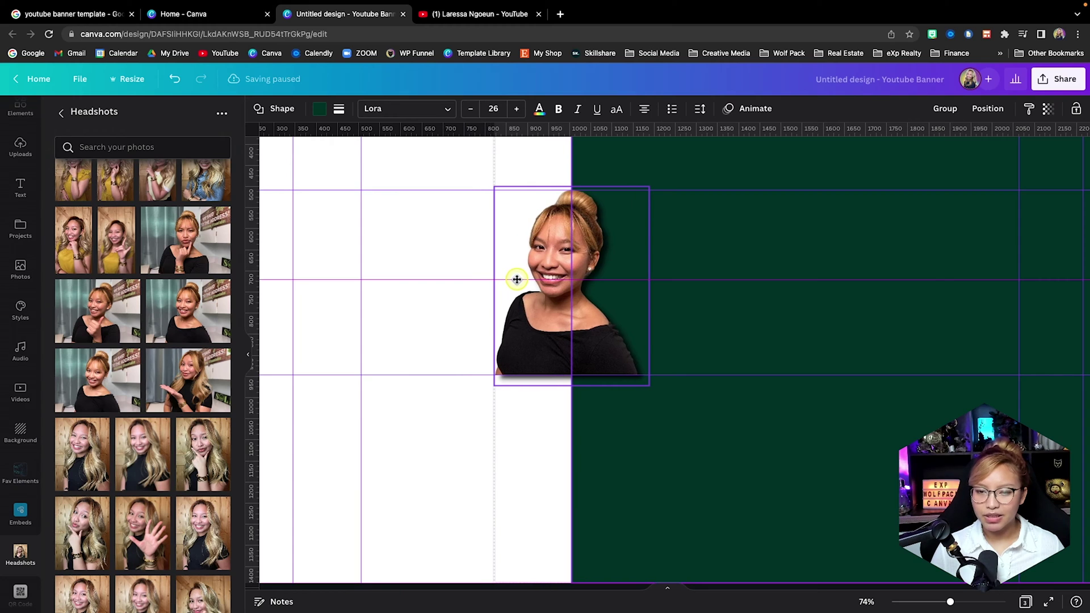
{"action": "left_click", "coordinate": [426, 441]}
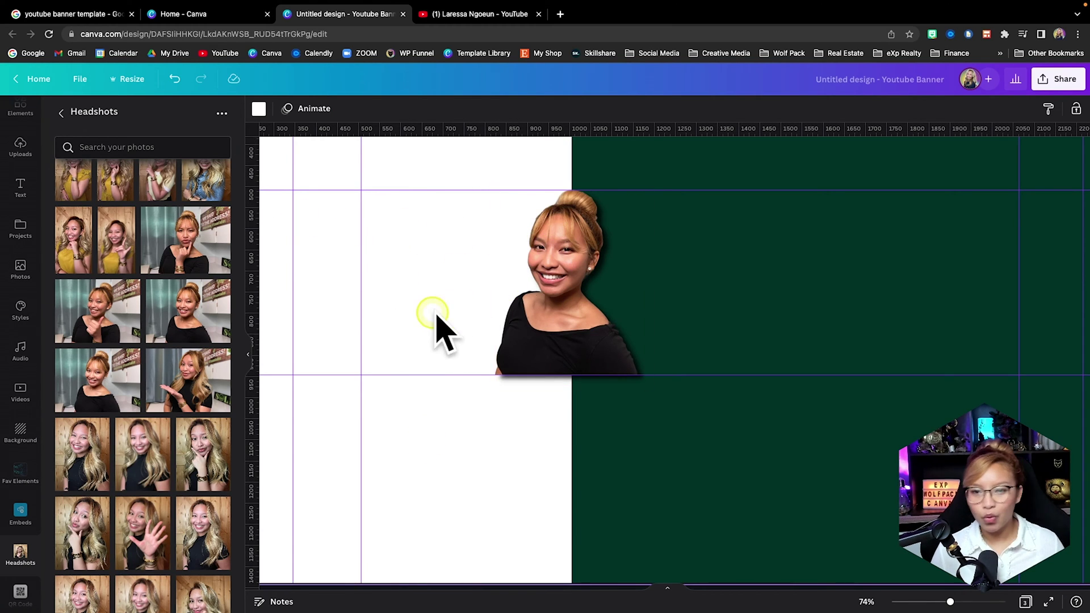
{"action": "scroll", "coordinate": [34, 167], "scroll_direction": "up", "scroll_amount": 2}
Add a parallelogram from Lines & Shapes and shrink it to label size beside the photo.
{"action": "left_click", "coordinate": [22, 161]}
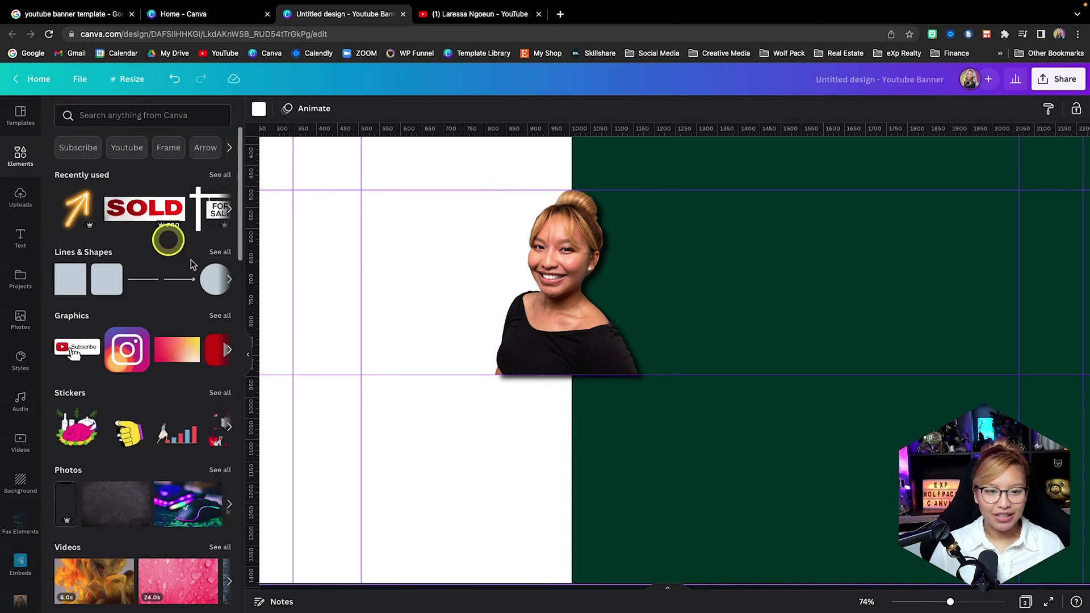
{"action": "left_click", "coordinate": [220, 254]}
{"action": "scroll", "coordinate": [210, 358], "scroll_direction": "down", "scroll_amount": 5}
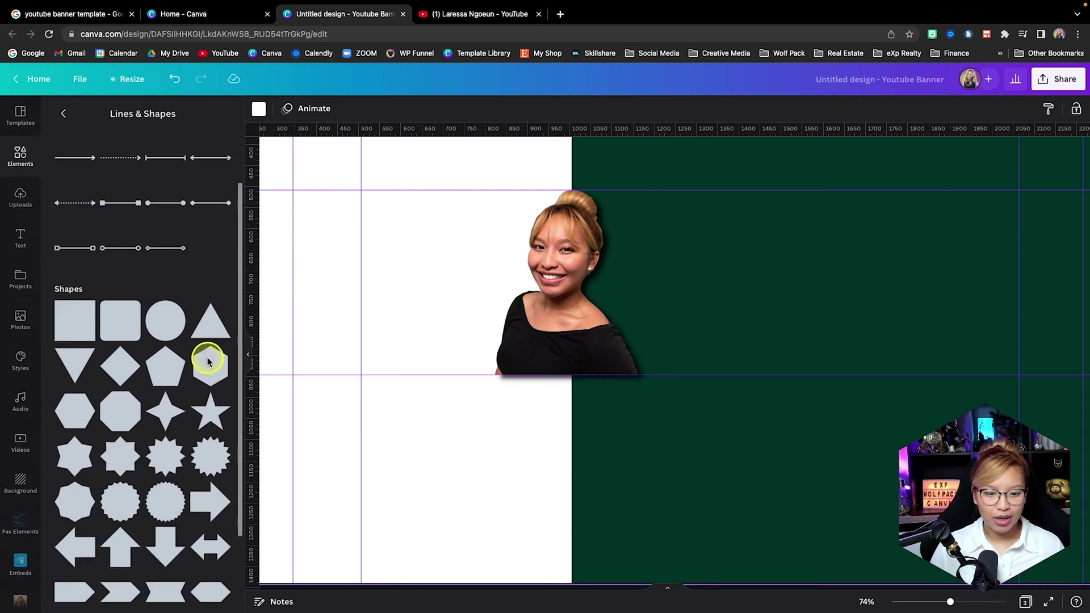
{"action": "left_click", "coordinate": [208, 487]}
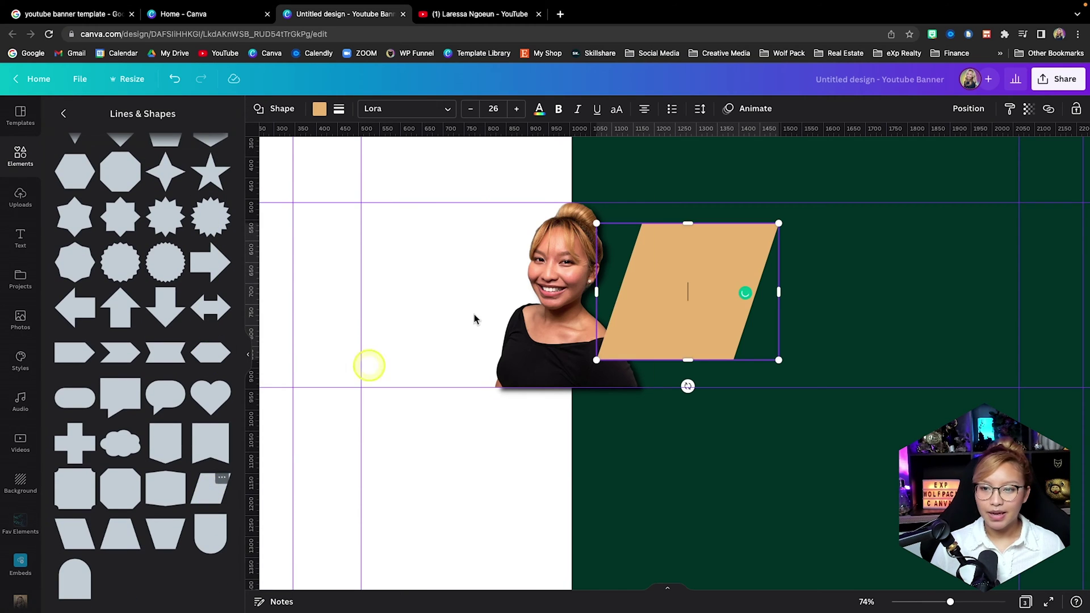
{"action": "left_click_drag", "start_coordinate": [774, 359], "coordinate": [464, 257]}
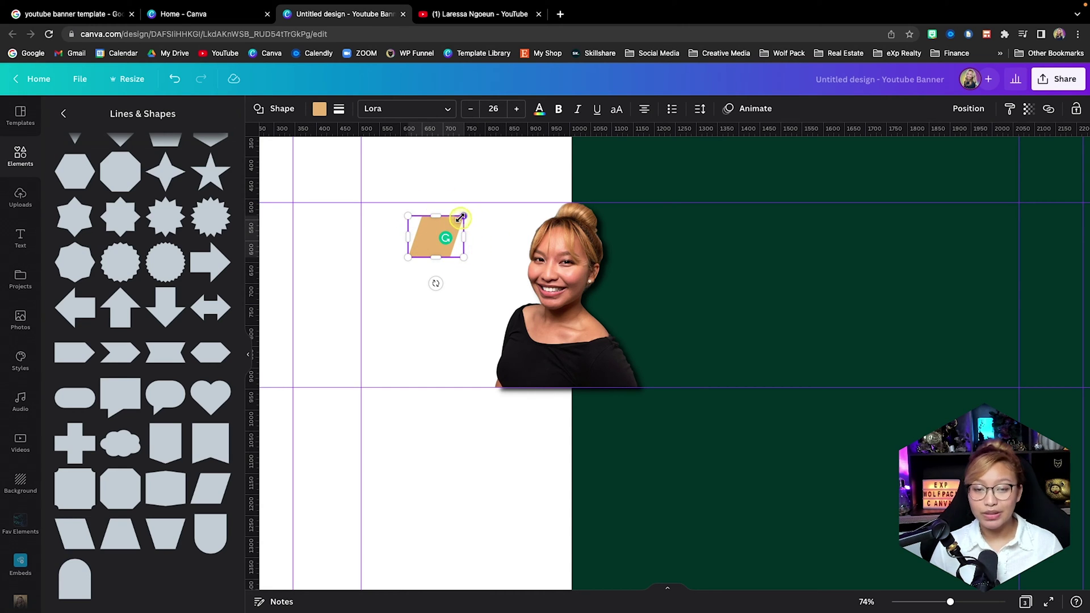
{"action": "left_click_drag", "start_coordinate": [461, 217], "coordinate": [520, 240]}
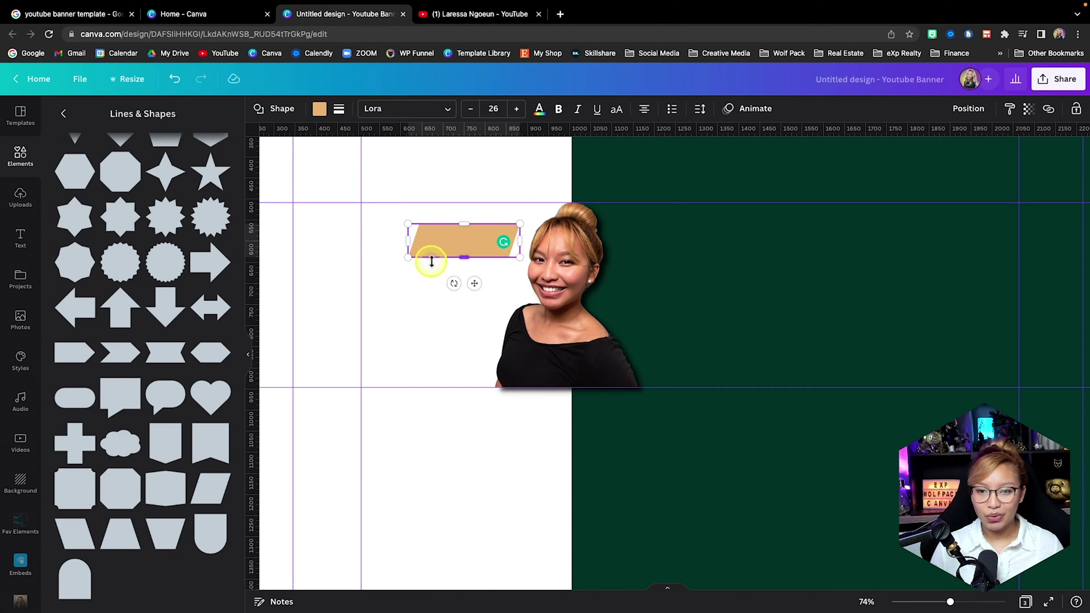
{"action": "left_click_drag", "start_coordinate": [475, 283], "coordinate": [416, 311]}
Recolour the parallelogram dark green and duplicate it.
{"action": "left_click", "coordinate": [319, 108]}
{"action": "left_click", "coordinate": [219, 249]}
{"action": "key", "text": "ctrl+d"}
{"action": "key", "text": "ctrl+d"}
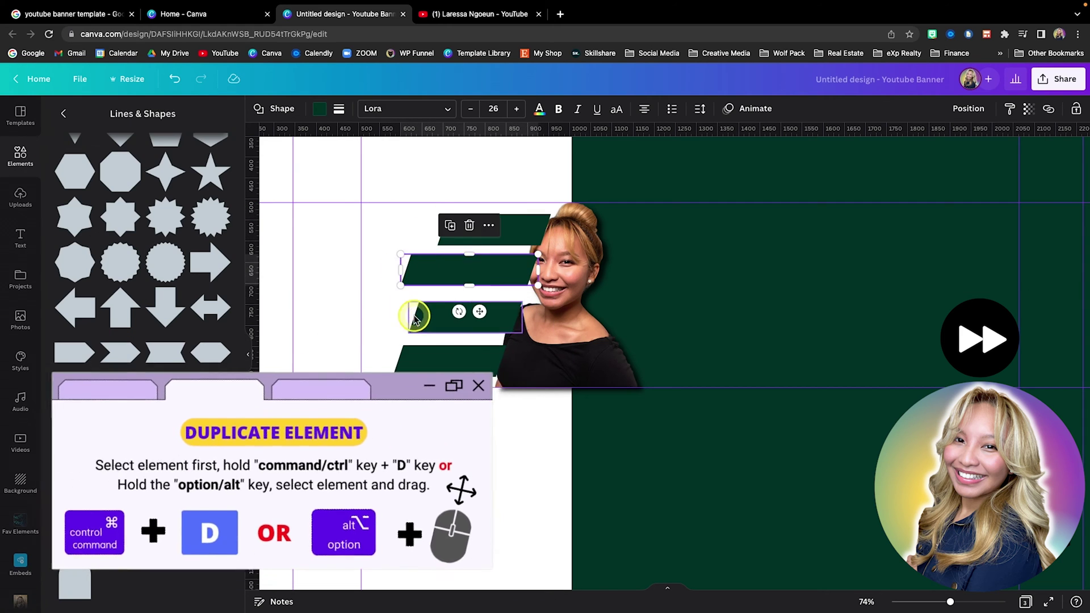
Arrange the four parallelograms into a staggered stack overlapping the face.
{"action": "left_click_drag", "start_coordinate": [398, 363], "coordinate": [368, 358]}
{"action": "left_click_drag", "start_coordinate": [431, 227], "coordinate": [448, 316]}
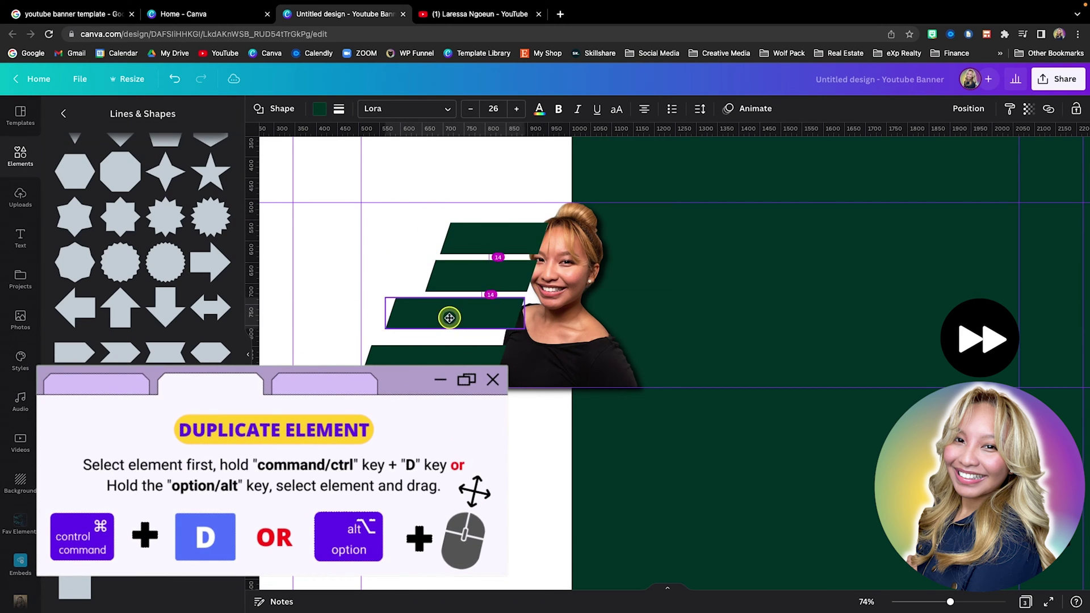
{"action": "left_click", "coordinate": [448, 340]}
{"action": "left_click", "coordinate": [513, 308]}
{"action": "left_click", "coordinate": [447, 352]}
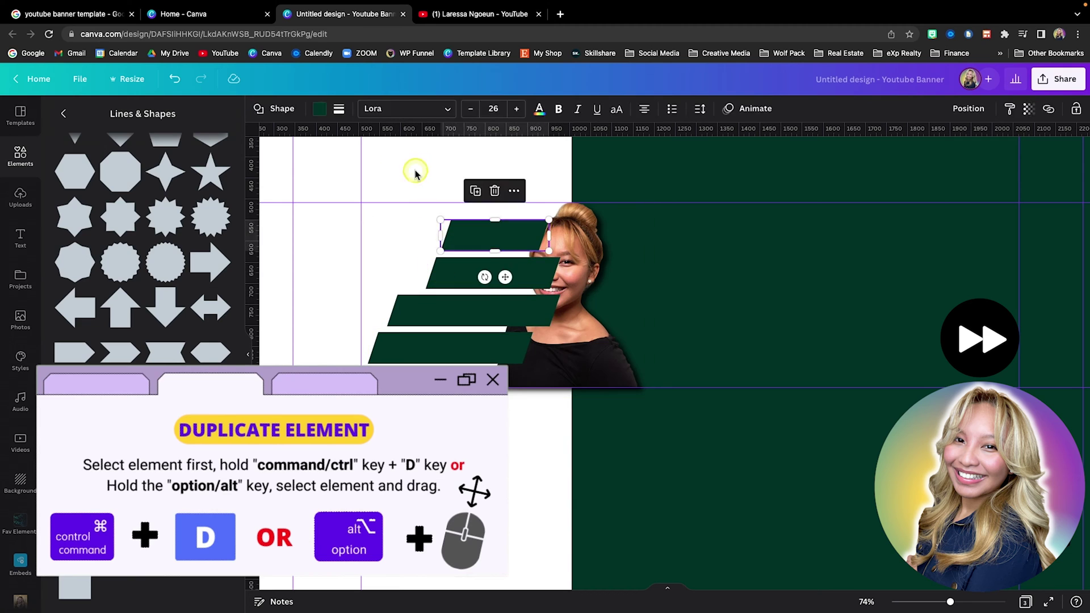
{"action": "left_click", "coordinate": [564, 227]}
Set the top parallelogram's font to Montserrat.
{"action": "left_click", "coordinate": [486, 231]}
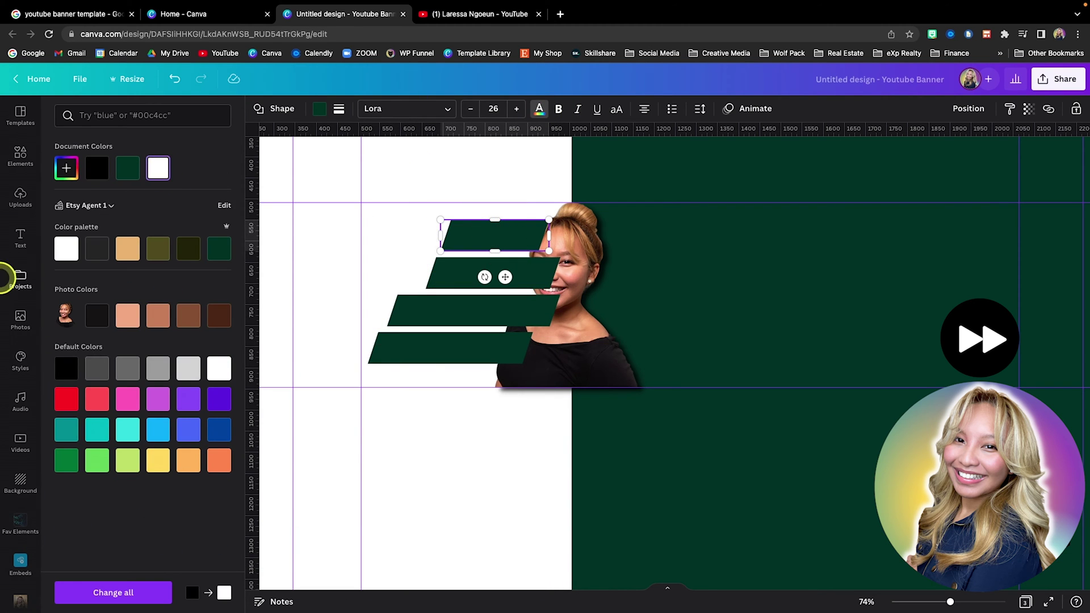
{"action": "left_click", "coordinate": [112, 122]}
{"action": "type", "text": "mont"}
{"action": "left_click", "coordinate": [79, 193]}
Type BUY, SELL and INVEST into the top three bars, then select the bottom bar.
{"action": "double_click", "coordinate": [494, 235]}
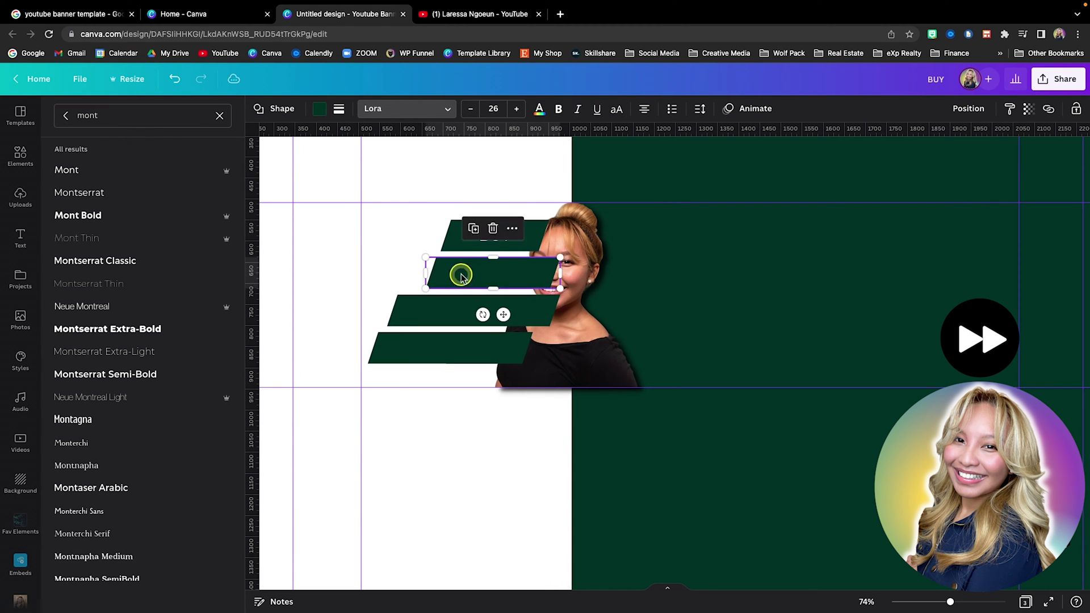
{"action": "type", "text": "BUY"}
{"action": "double_click", "coordinate": [493, 273]}
{"action": "type", "text": "SELL"}
{"action": "double_click", "coordinate": [473, 311]}
{"action": "type", "text": "INVEST"}
{"action": "left_click", "coordinate": [414, 343]}
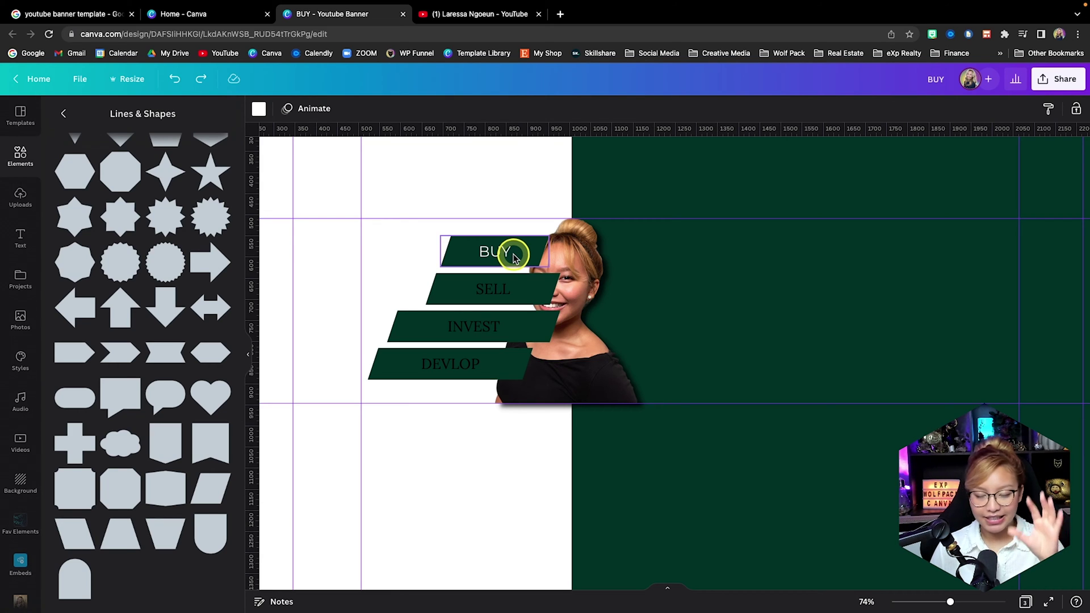
Copy BUY's white Montserrat text style onto the SELL, INVEST and DEVLOP bars.
{"action": "left_click", "coordinate": [450, 322]}
{"action": "left_click", "coordinate": [426, 388]}
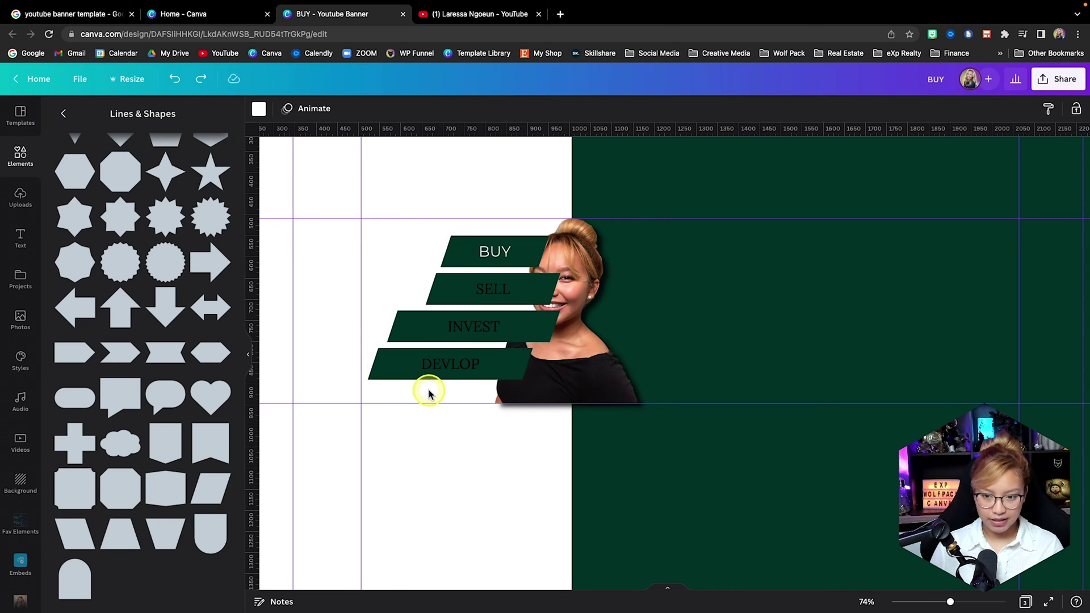
{"action": "left_click", "coordinate": [438, 310]}
{"action": "left_click", "coordinate": [434, 350]}
{"action": "left_click", "coordinate": [482, 252]}
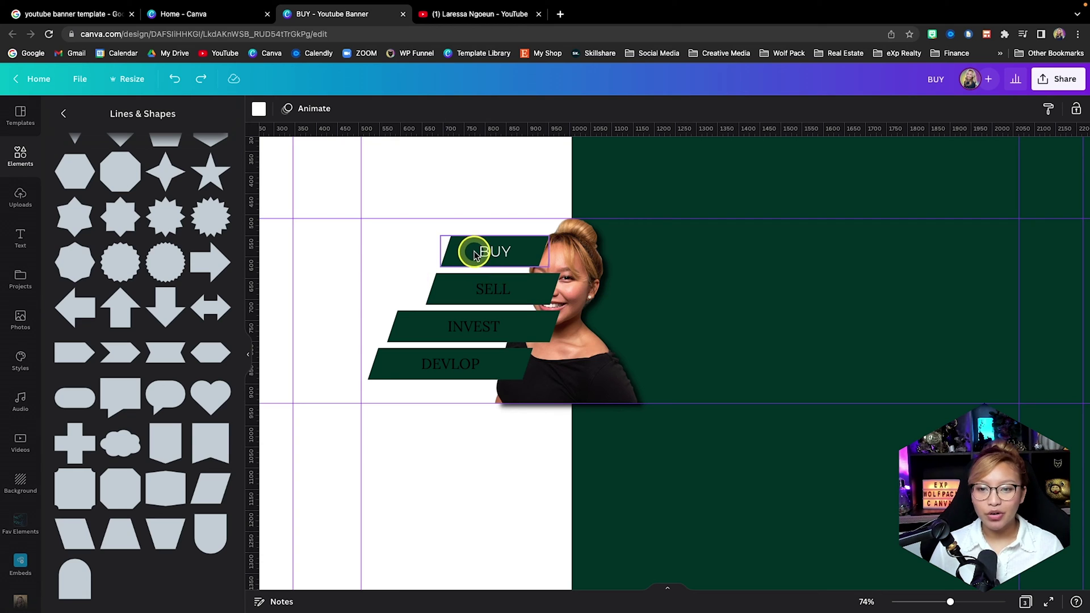
{"action": "left_click", "coordinate": [464, 254]}
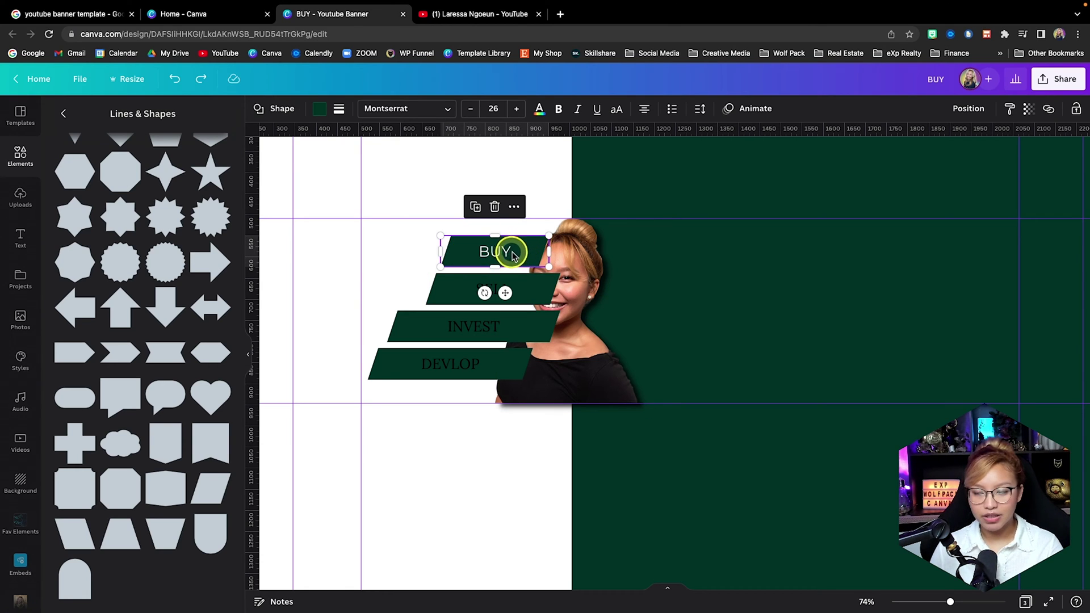
{"action": "left_click", "coordinate": [1009, 109]}
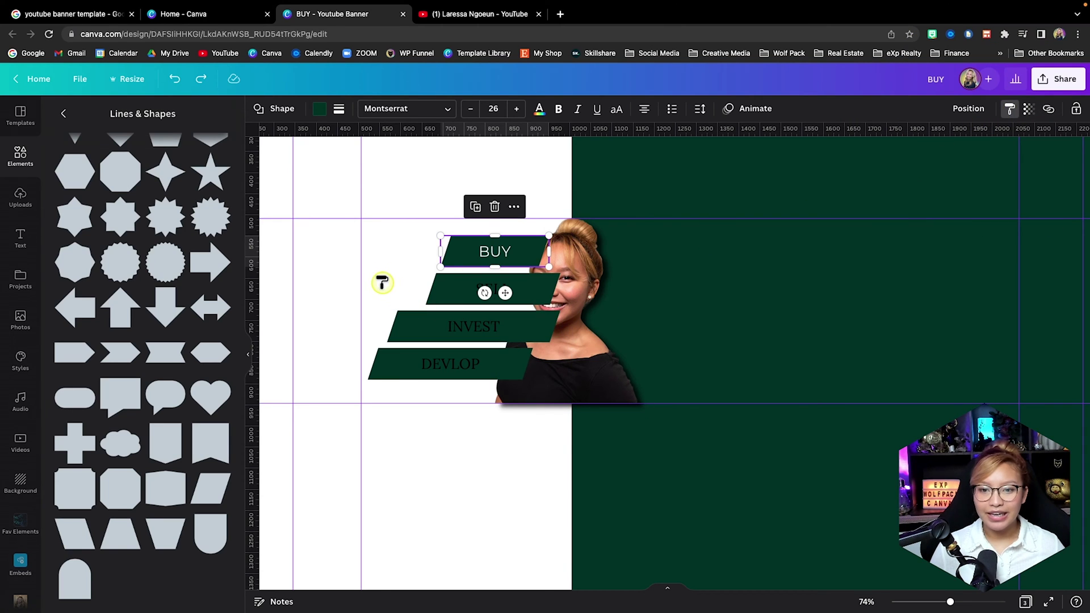
{"action": "left_click_drag", "start_coordinate": [397, 319], "coordinate": [452, 371]}
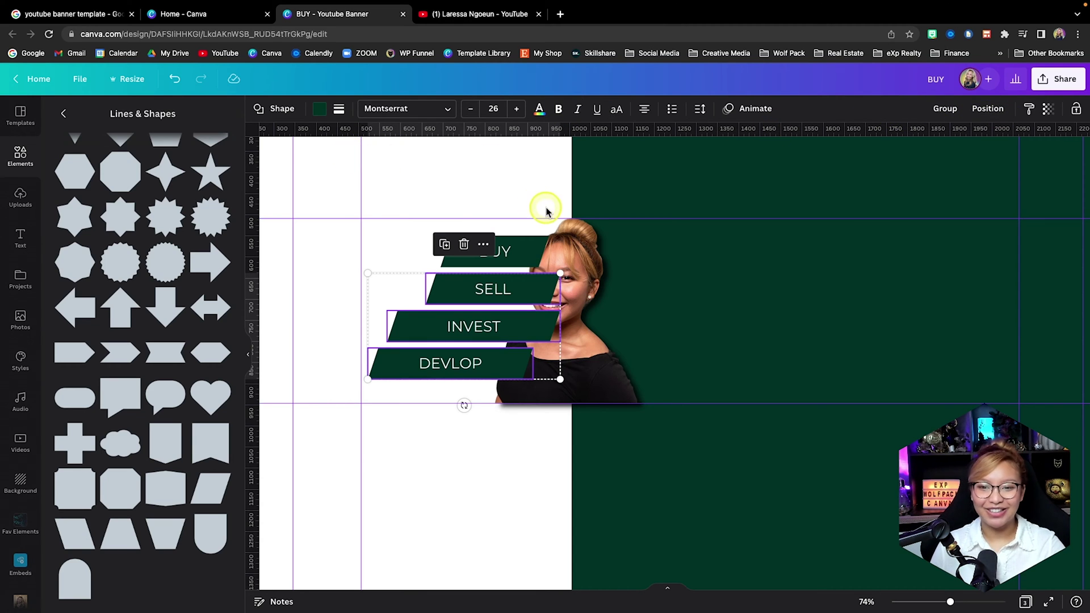
Send all four label bars to the back behind the headshot, then bold the BUY text.
{"action": "left_click", "coordinate": [393, 251]}
{"action": "left_click_drag", "start_coordinate": [394, 267], "coordinate": [459, 378]}
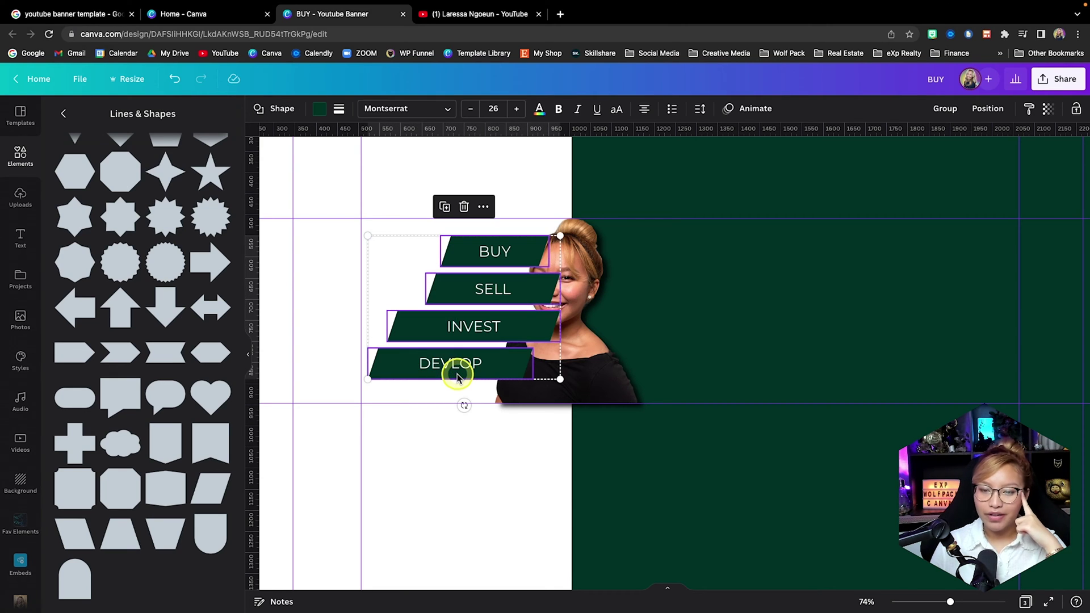
{"action": "left_click", "coordinate": [989, 110]}
{"action": "left_click", "coordinate": [950, 171]}
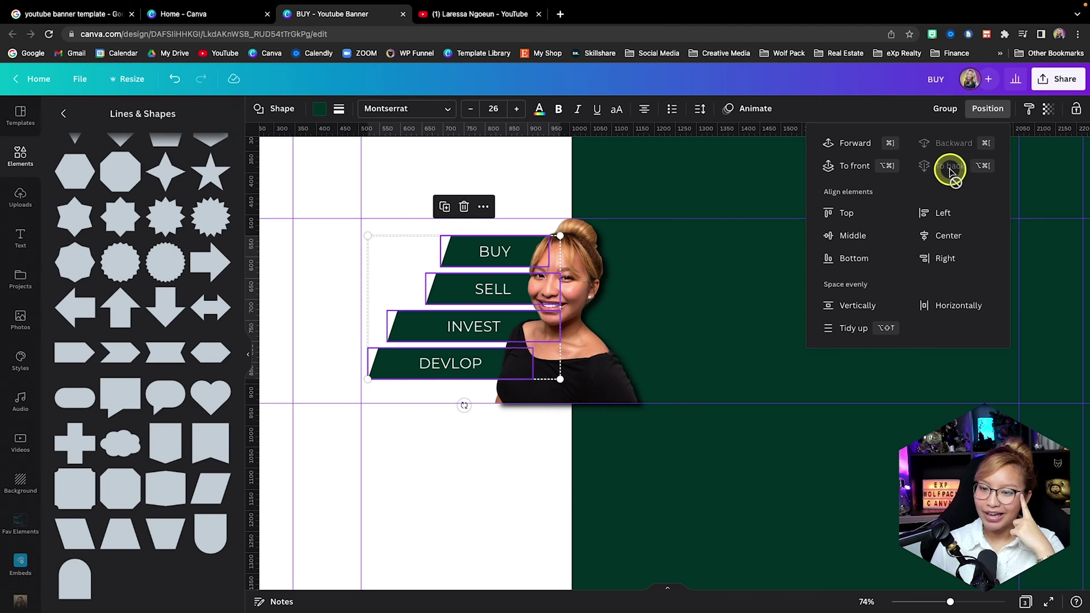
{"action": "left_click", "coordinate": [542, 468]}
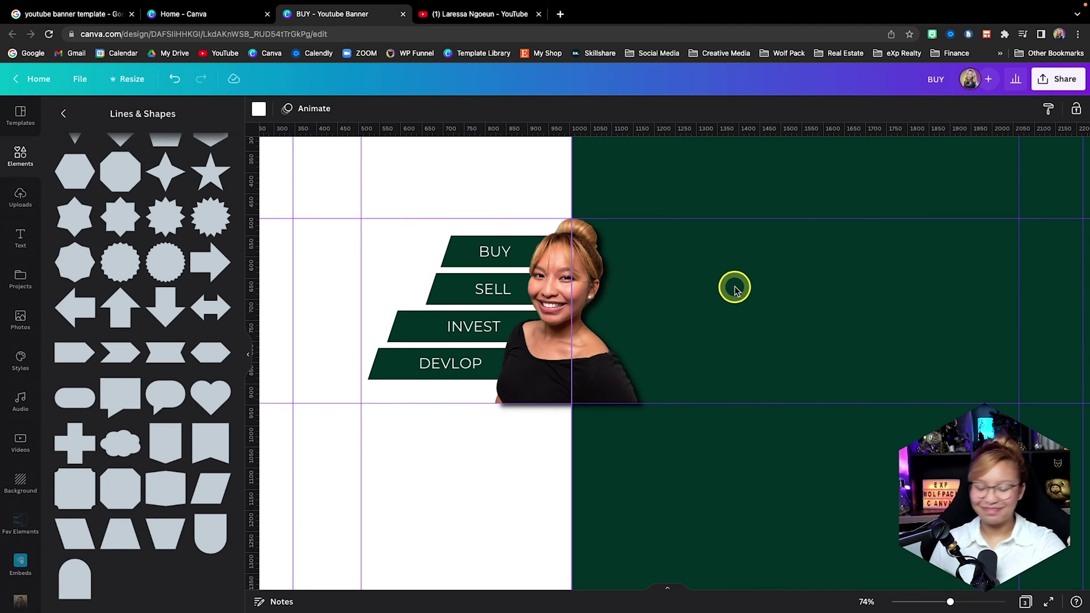
{"action": "left_click", "coordinate": [482, 248]}
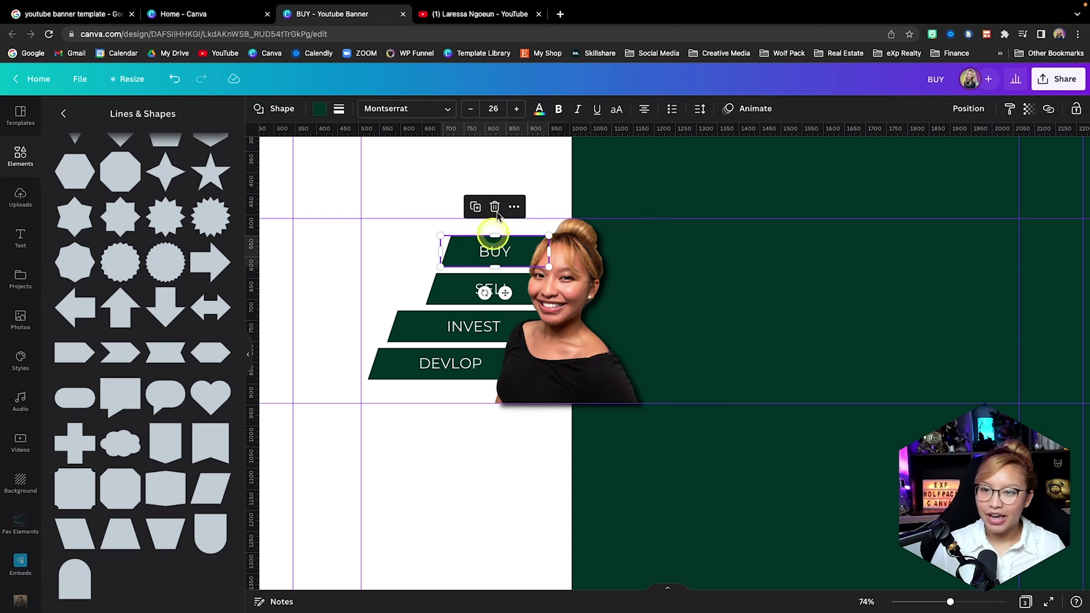
{"action": "left_click", "coordinate": [560, 111]}
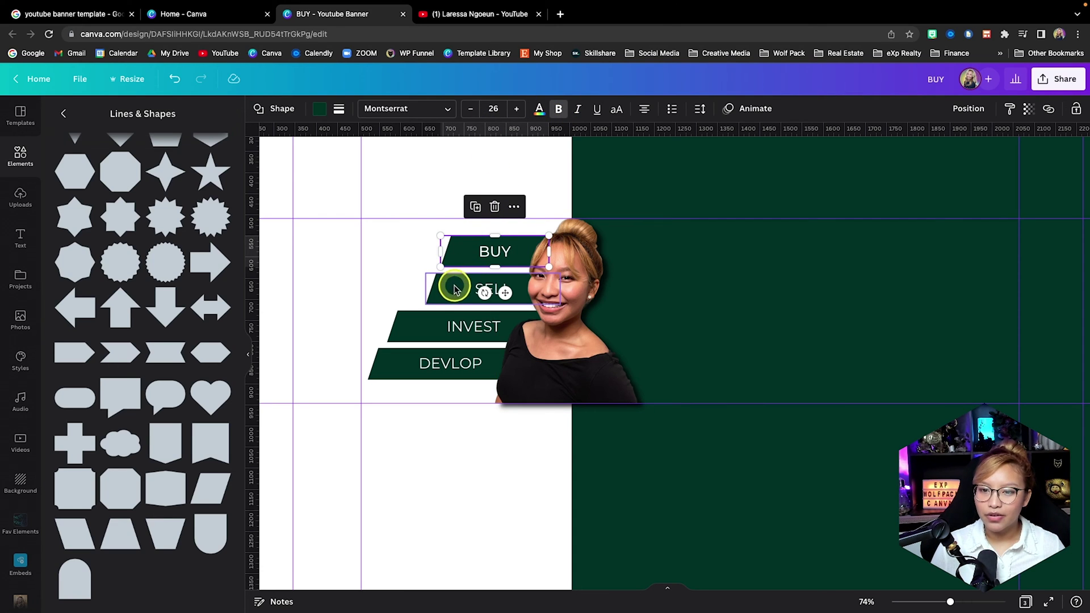
Make the SELL, INVEST and DEVLOP label text bold too.
{"action": "left_click_drag", "start_coordinate": [383, 280], "coordinate": [440, 365]}
{"action": "left_click", "coordinate": [561, 111]}
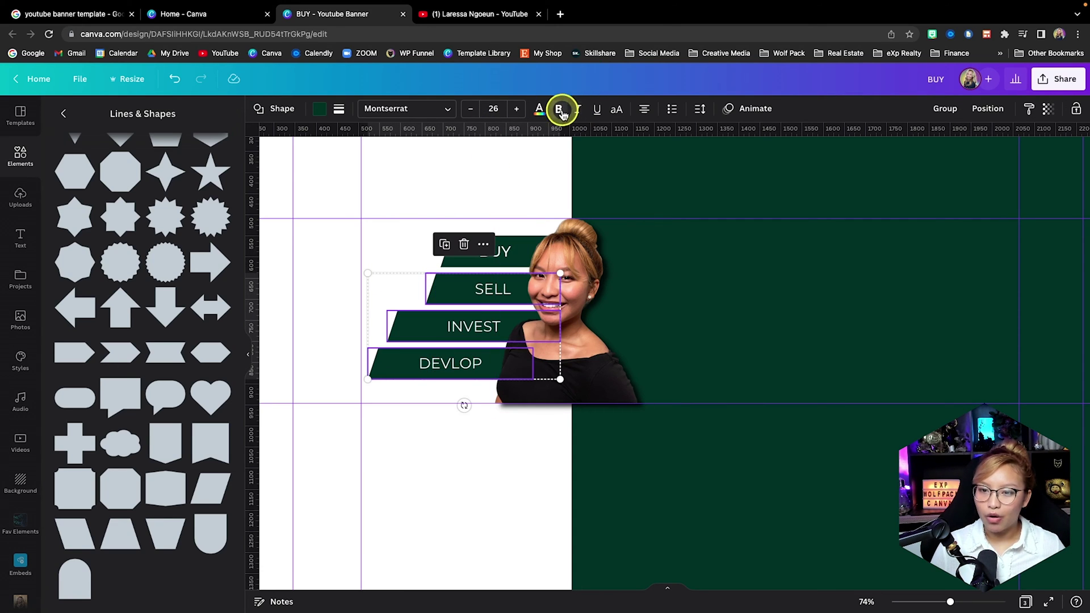
{"action": "left_click", "coordinate": [400, 243]}
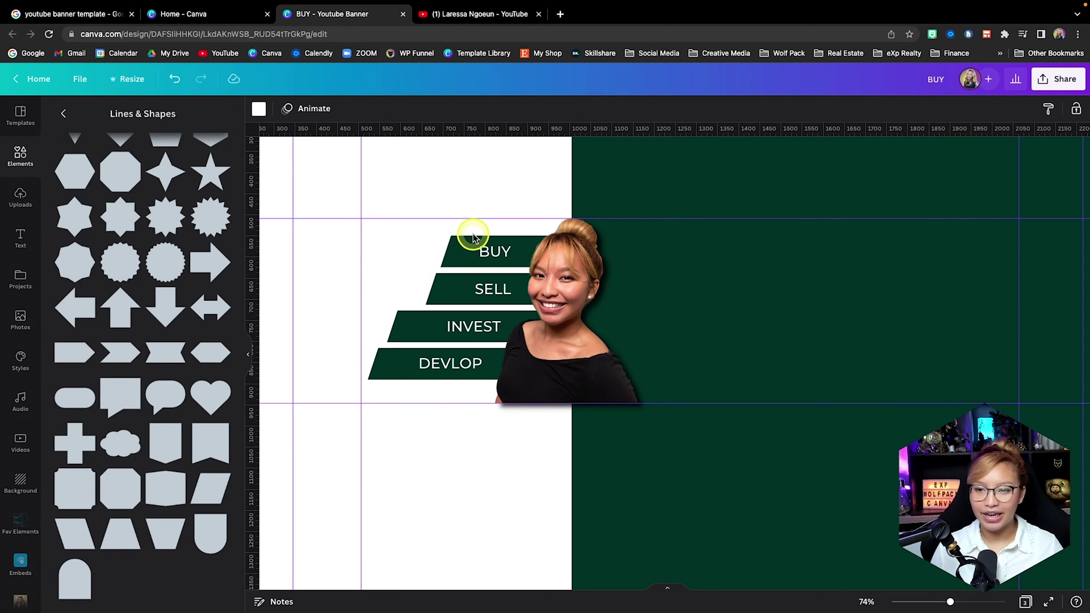
{"action": "scroll", "coordinate": [474, 239], "scroll_direction": "right", "scroll_amount": 5}
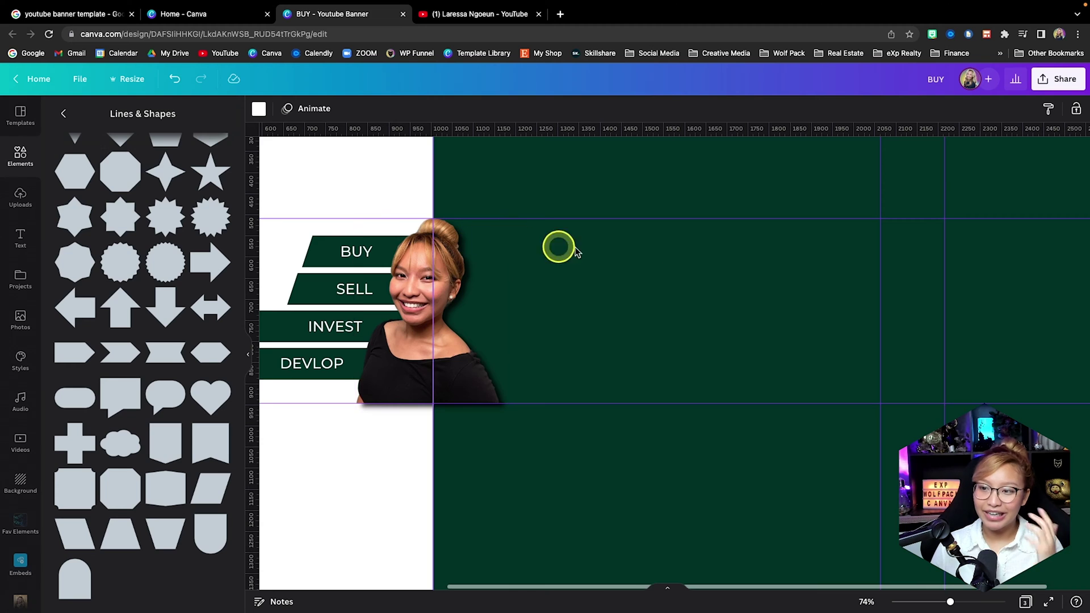
Add a heading reading 'Laressa' in the Playlist Script font.
{"action": "left_click", "coordinate": [22, 241]}
{"action": "left_click", "coordinate": [151, 199]}
{"action": "left_click", "coordinate": [304, 108]}
{"action": "left_click", "coordinate": [150, 111]}
{"action": "type", "text": "play"}
{"action": "left_click", "coordinate": [80, 193]}
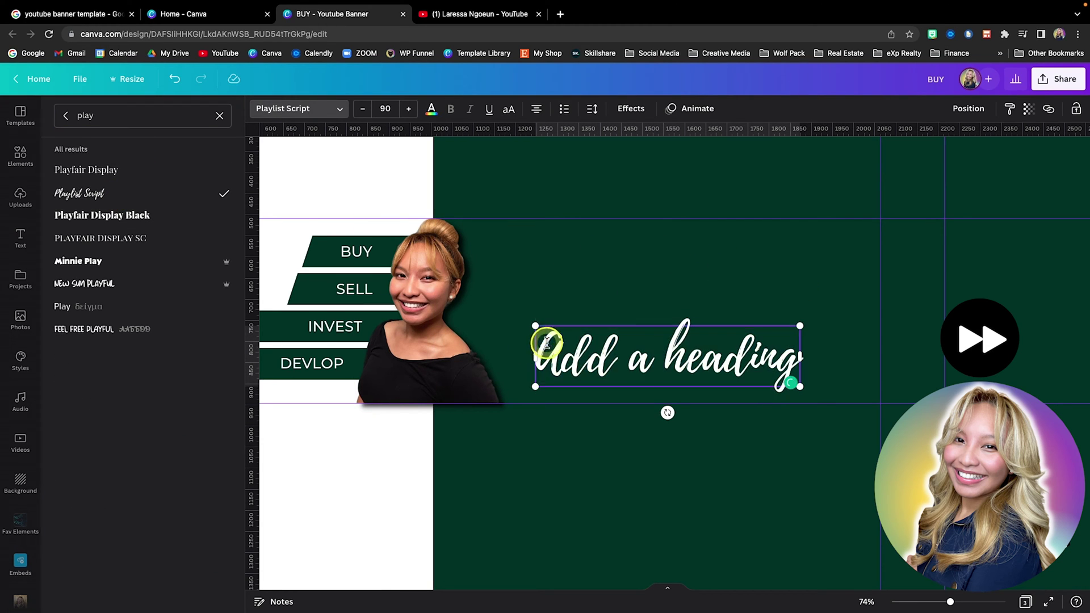
{"action": "type", "text": "Laressa"}
Duplicate the heading as 'Ngoeun' and set it to Open Sans Extra Bold.
{"action": "key", "text": "ctrl+d"}
{"action": "type", "text": "Ngoeun"}
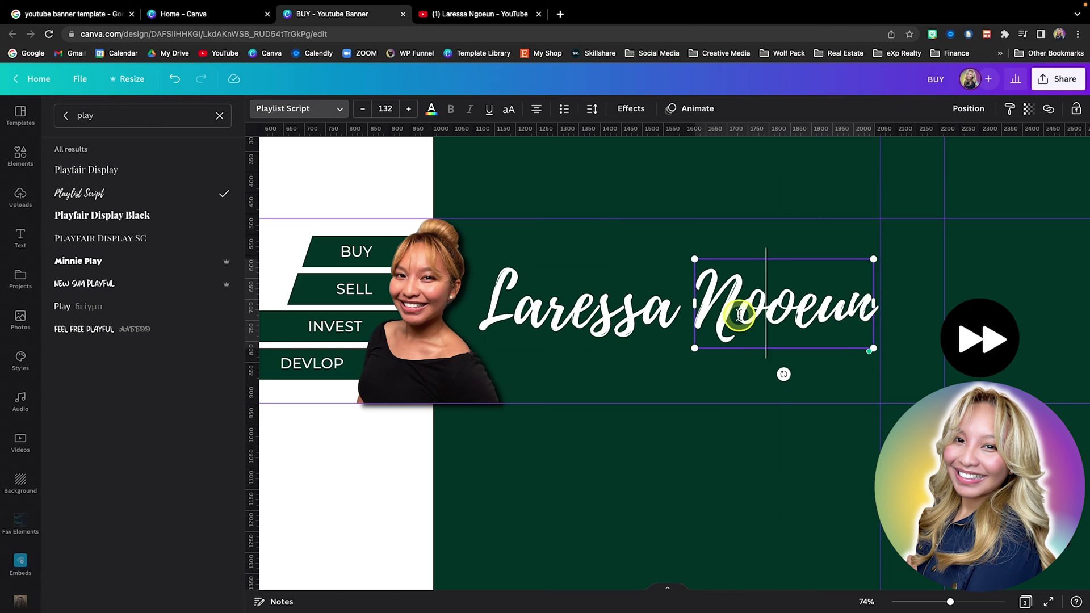
{"action": "key", "text": "Escape"}
{"action": "left_click", "coordinate": [158, 117]}
{"action": "type", "text": "open sa"}
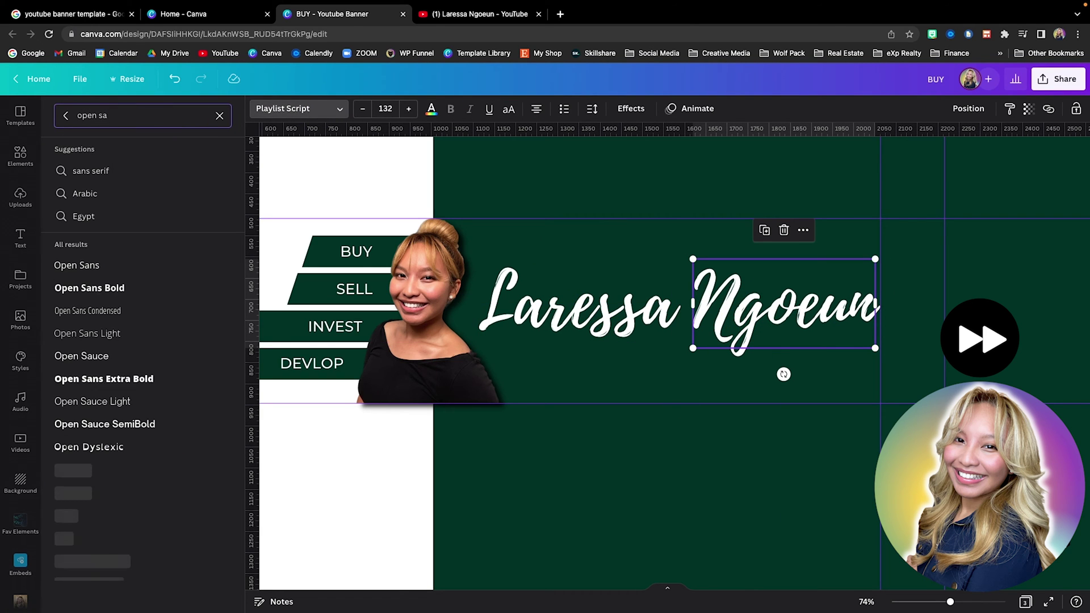
{"action": "left_click", "coordinate": [104, 378]}
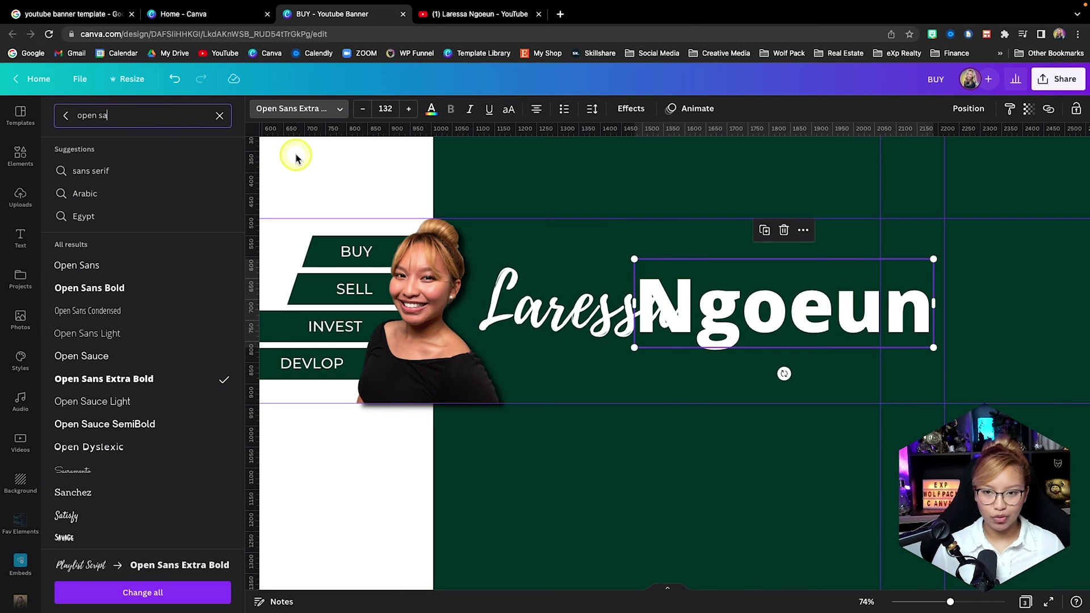
Give Ngoeun a Hollow outline, shrink it beside Laressa, and select both names.
{"action": "left_click", "coordinate": [637, 113]}
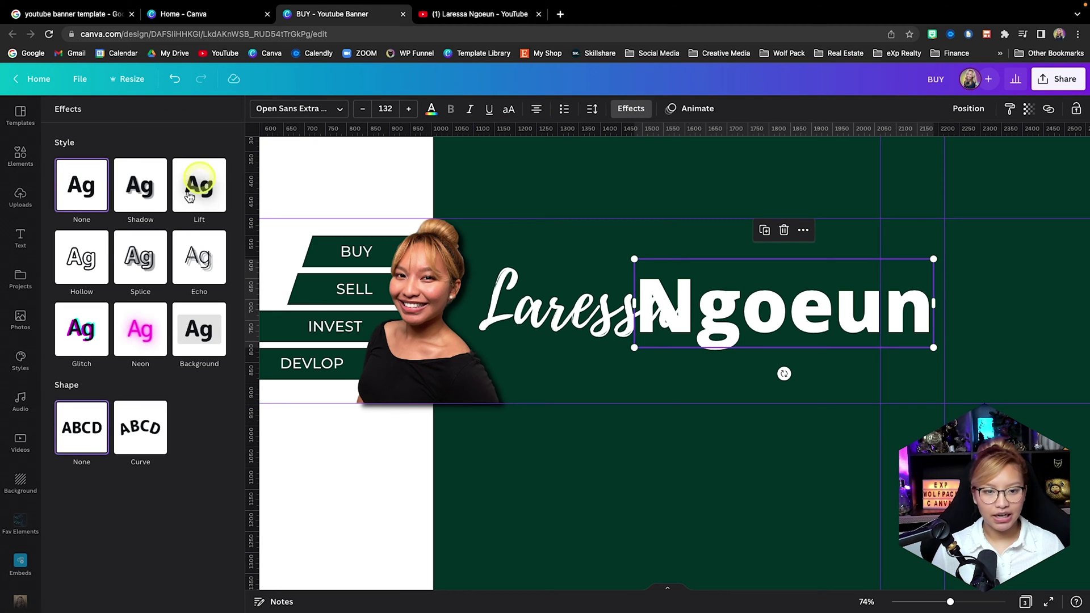
{"action": "left_click", "coordinate": [92, 266]}
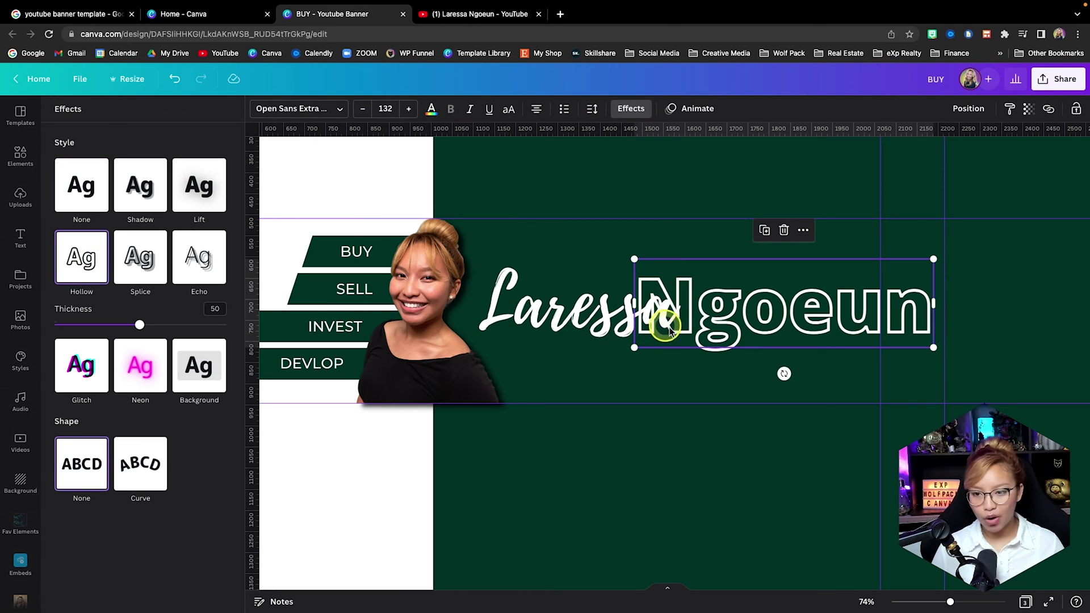
{"action": "left_click_drag", "start_coordinate": [634, 347], "coordinate": [719, 320]}
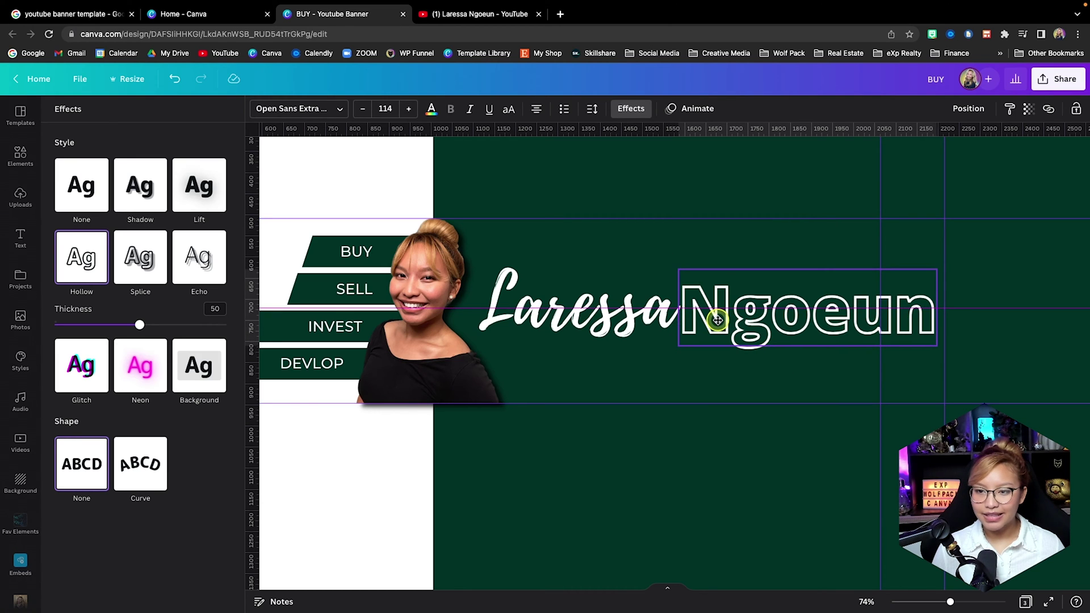
{"action": "left_click", "coordinate": [594, 321]}
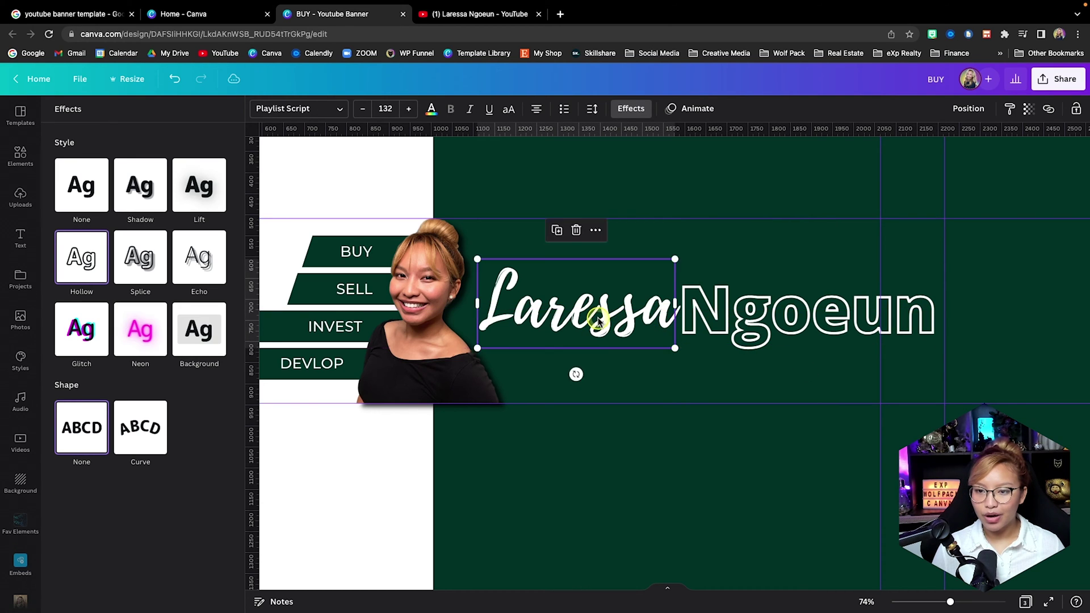
{"action": "left_click", "coordinate": [737, 311], "text": "shift"}
Colour both name words tan gold from the palette.
{"action": "left_click", "coordinate": [432, 112]}
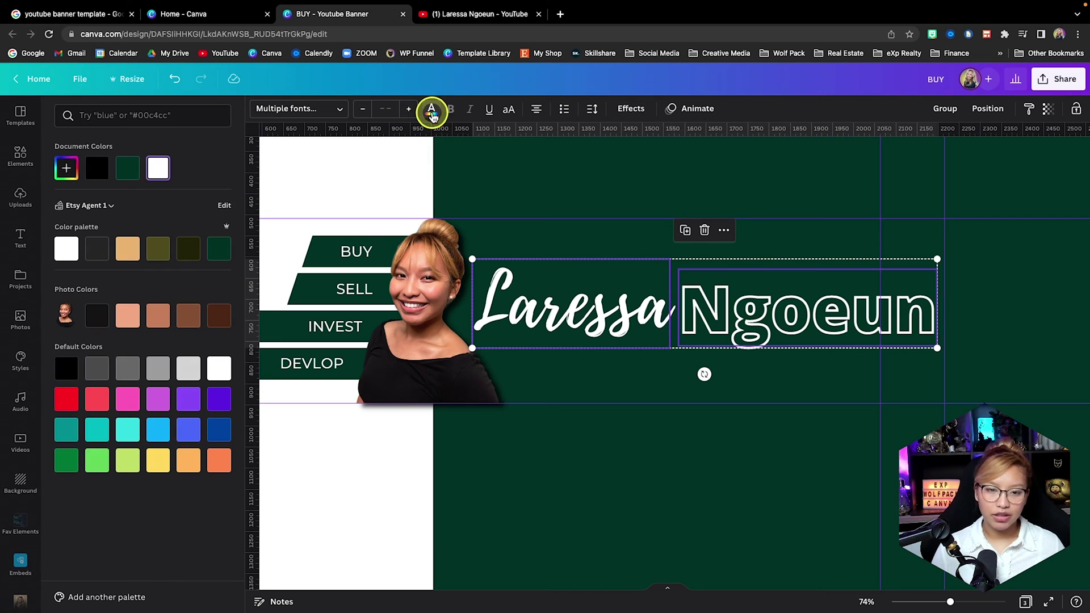
{"action": "left_click", "coordinate": [128, 256]}
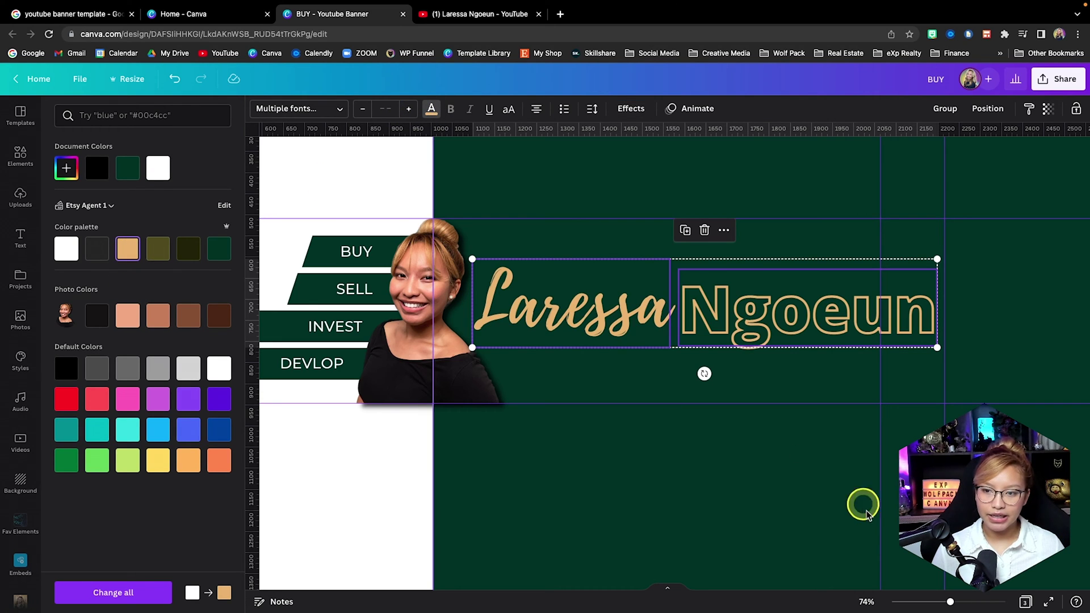
{"action": "left_click", "coordinate": [664, 513]}
Add a Lift shadow effect at intensity 51 to Laressa.
{"action": "left_click", "coordinate": [572, 324]}
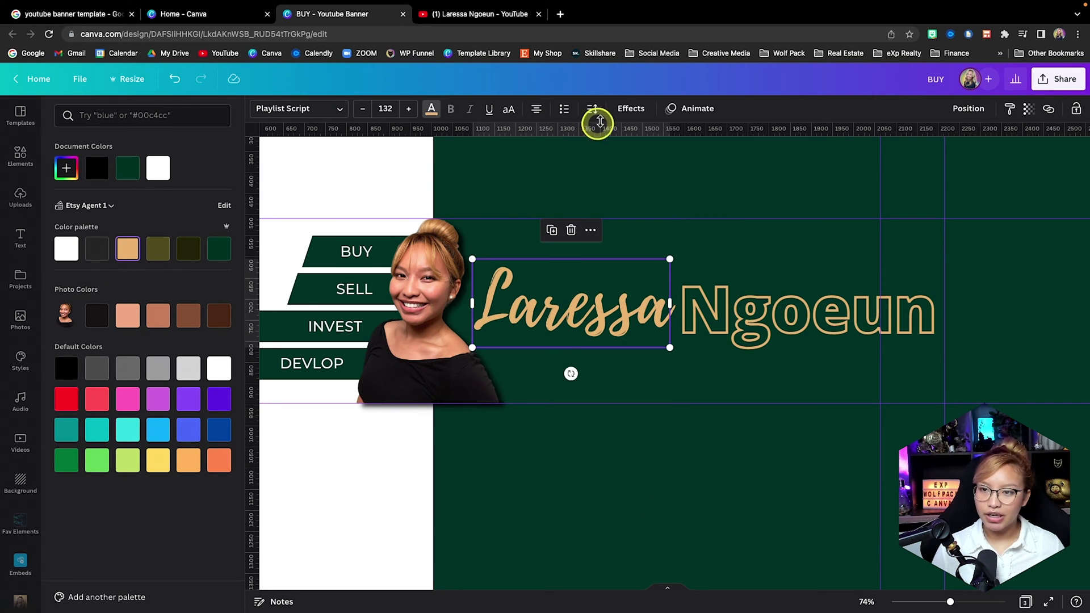
{"action": "left_click", "coordinate": [630, 109]}
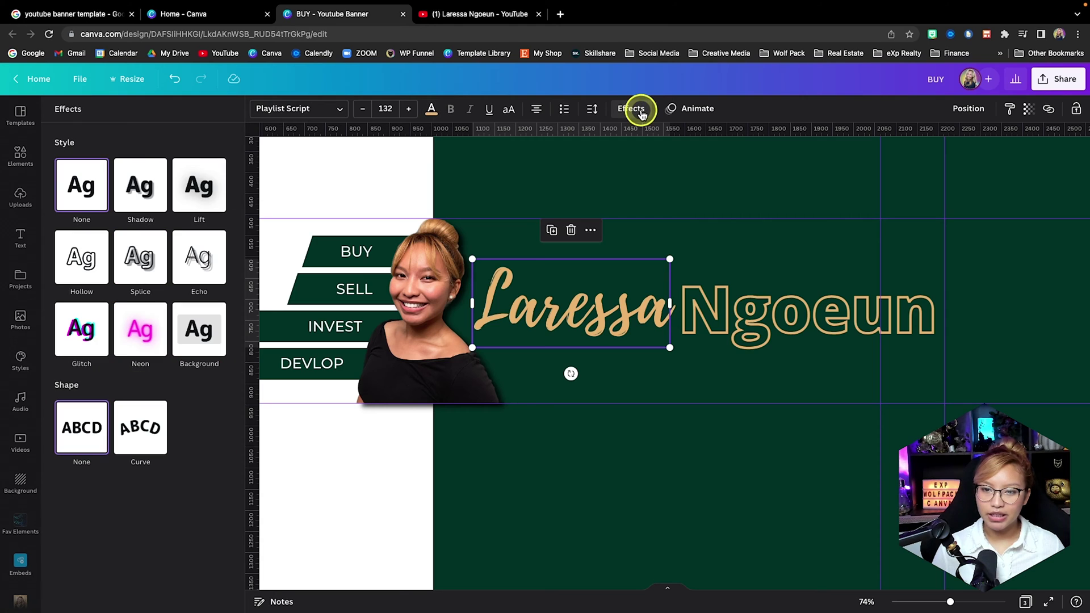
{"action": "left_click", "coordinate": [206, 186]}
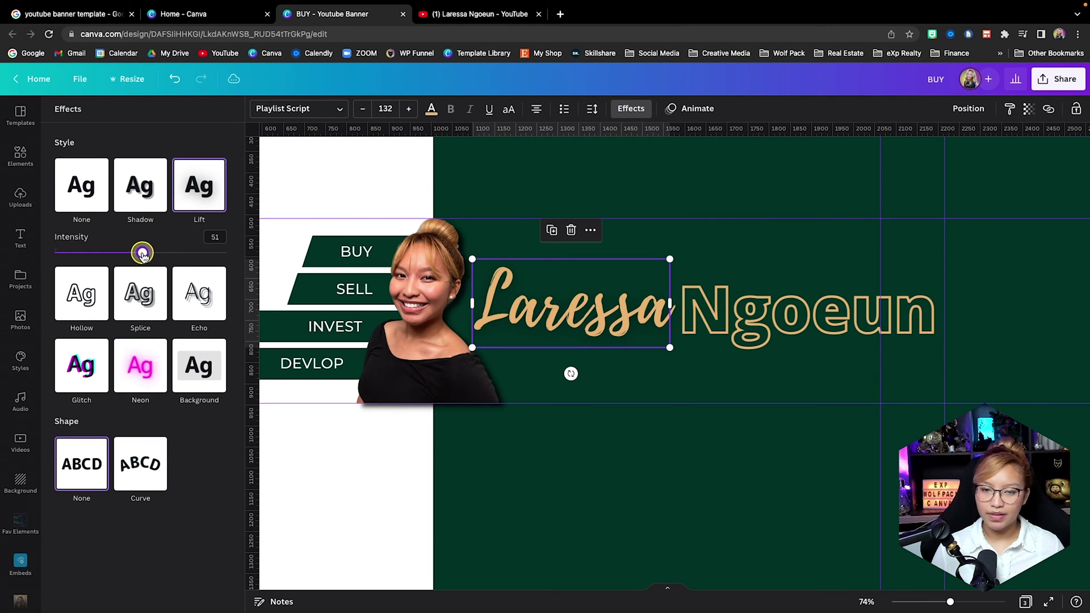
{"action": "left_click", "coordinate": [696, 427]}
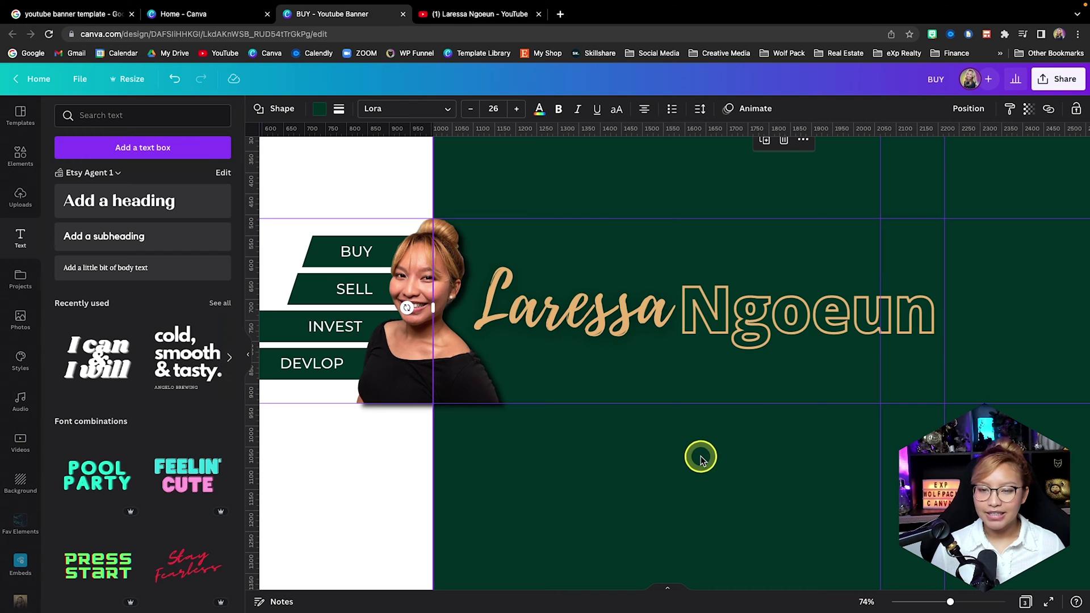
Zoom out to review the banner, zoom back in, and bring up the Elements library.
{"action": "scroll", "coordinate": [700, 455], "scroll_direction": "down", "scroll_amount": 5}
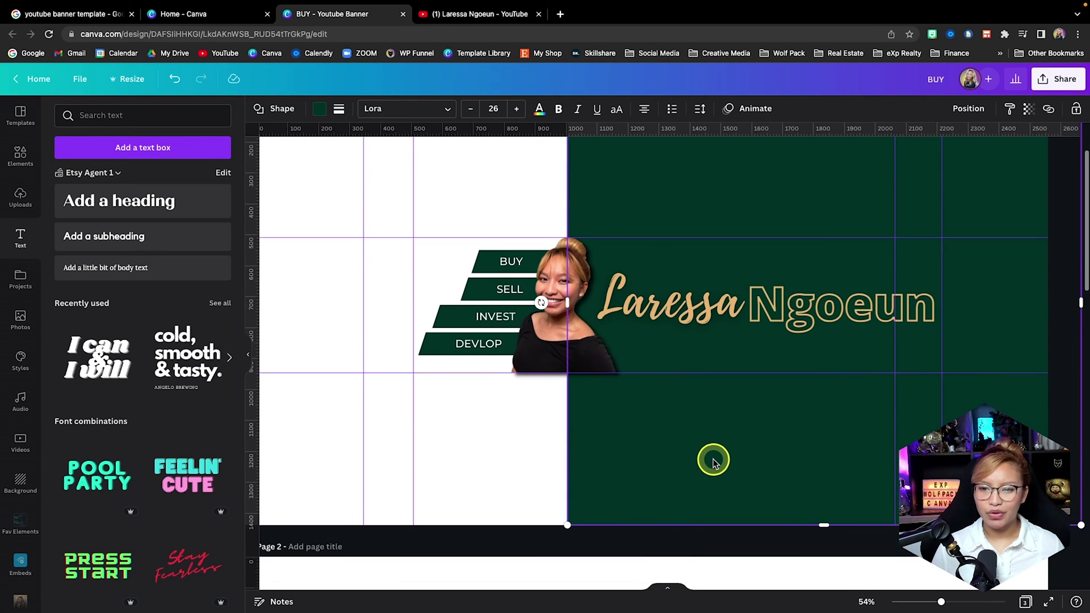
{"action": "scroll", "coordinate": [713, 459], "scroll_direction": "down", "scroll_amount": 2}
{"action": "scroll", "coordinate": [713, 460], "scroll_direction": "up", "scroll_amount": 2}
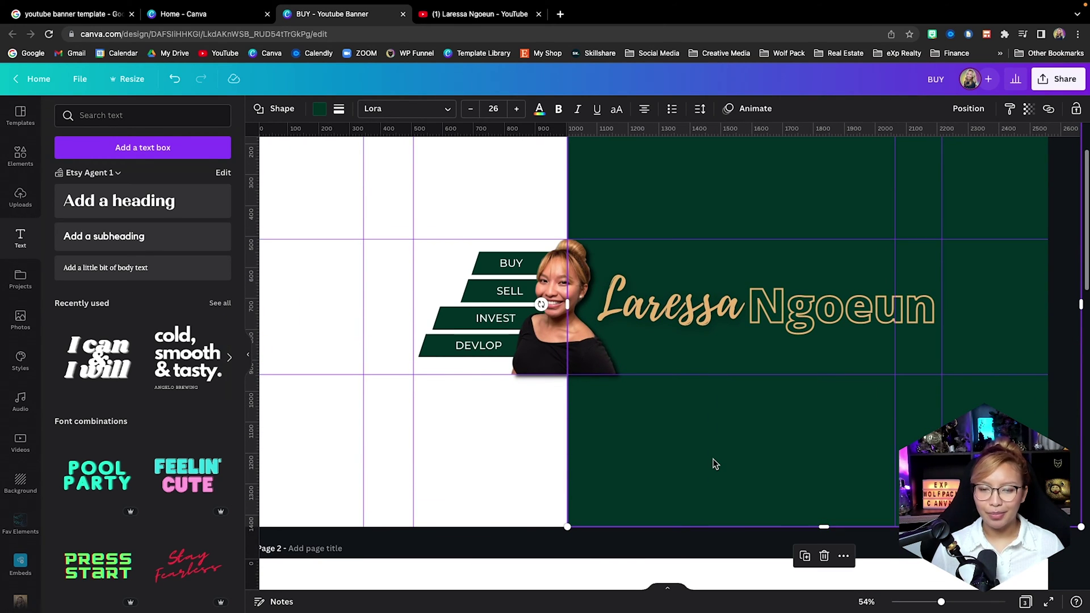
{"action": "scroll", "coordinate": [713, 458], "scroll_direction": "up", "scroll_amount": 3}
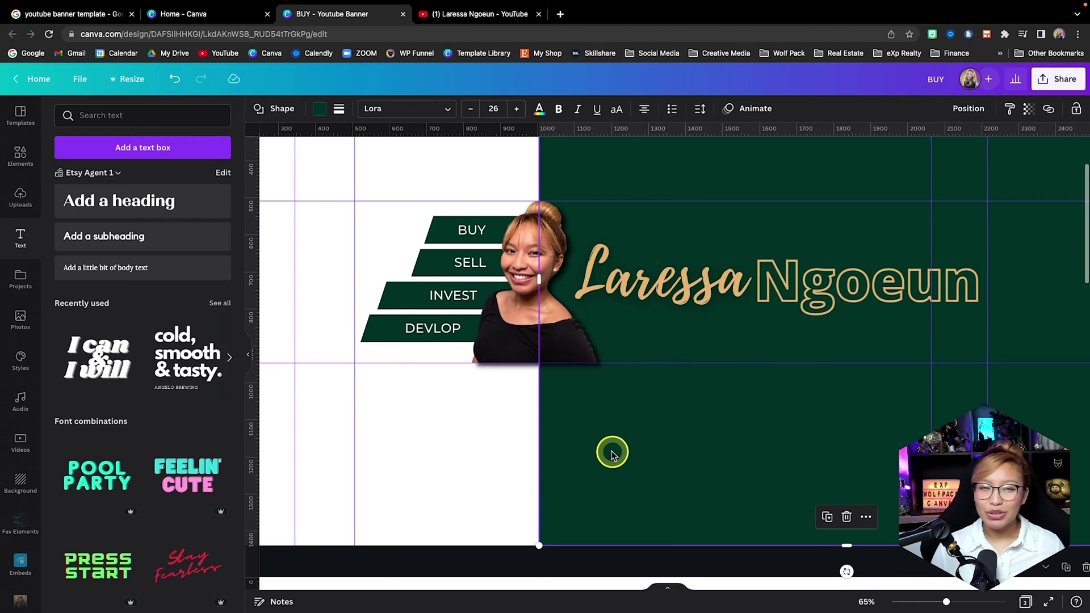
{"action": "scroll", "coordinate": [617, 448], "scroll_direction": "up", "scroll_amount": 2}
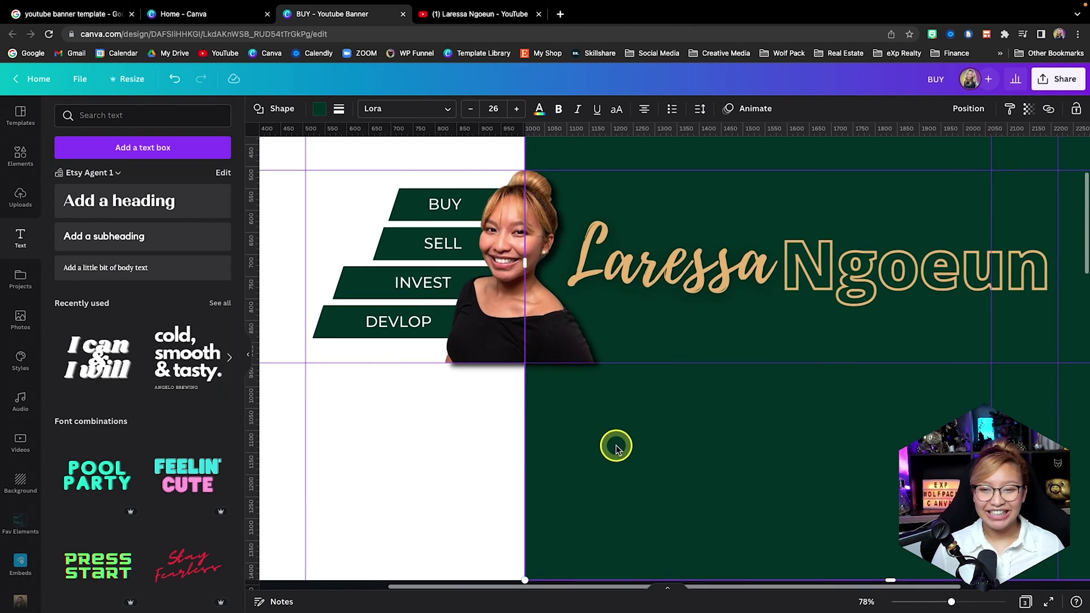
{"action": "scroll", "coordinate": [617, 448], "scroll_direction": "down", "scroll_amount": 2}
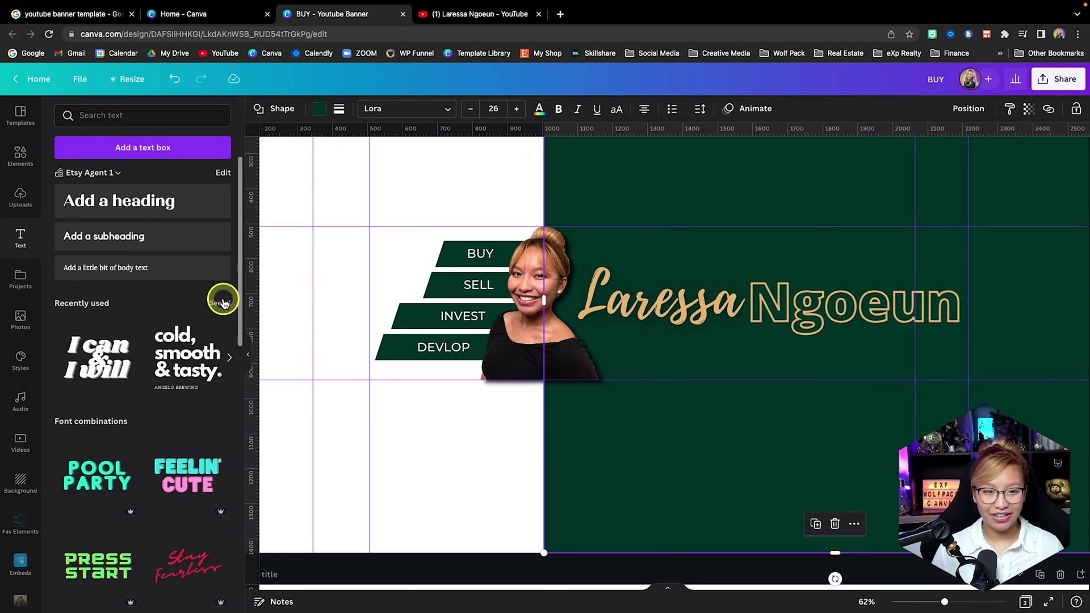
{"action": "left_click", "coordinate": [26, 162]}
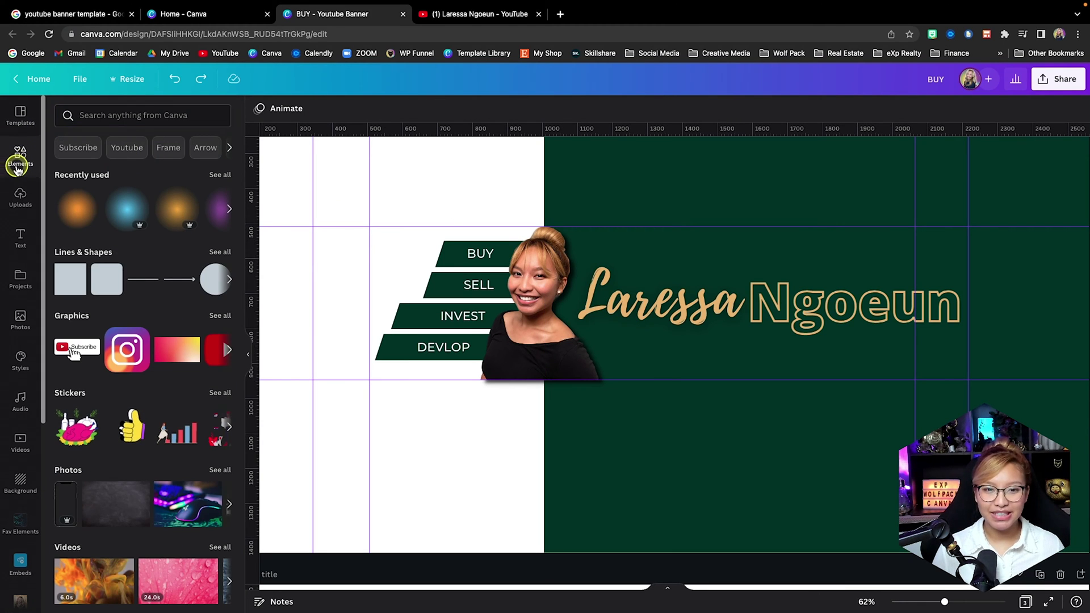
Search Elements for 'gradient circle' and add the orange gradient circle to the banner.
{"action": "left_click", "coordinate": [145, 118]}
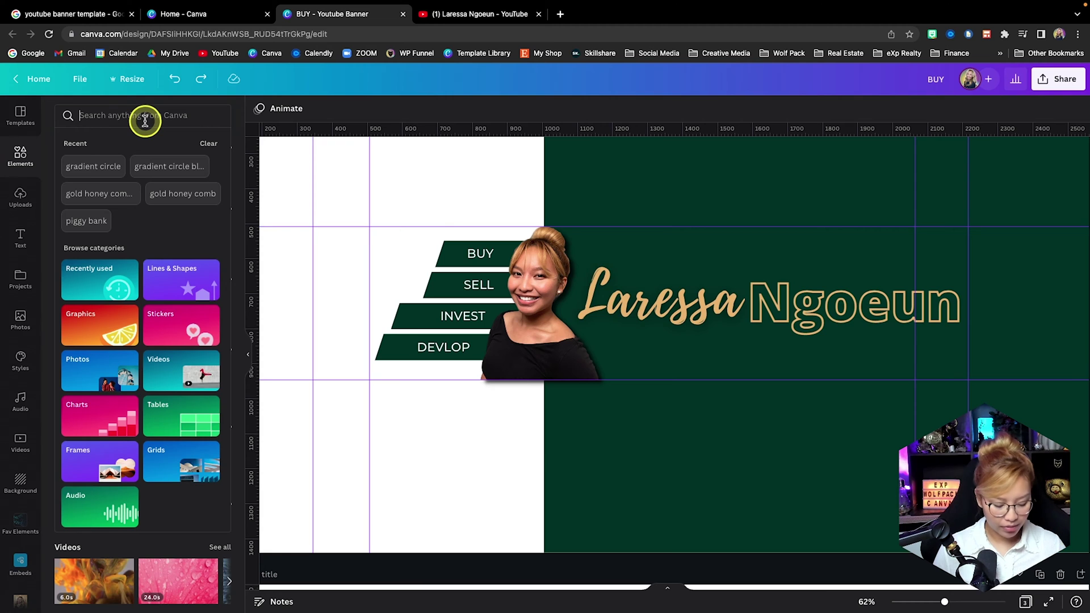
{"action": "type", "text": "gradient"}
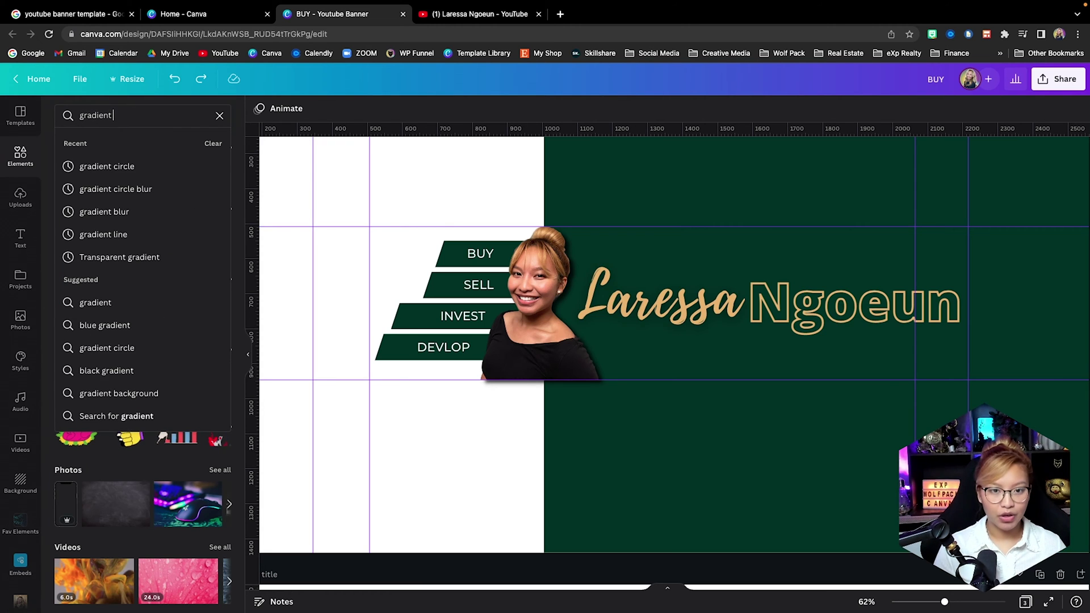
{"action": "type", "text": " circle"}
{"action": "key", "text": "Return"}
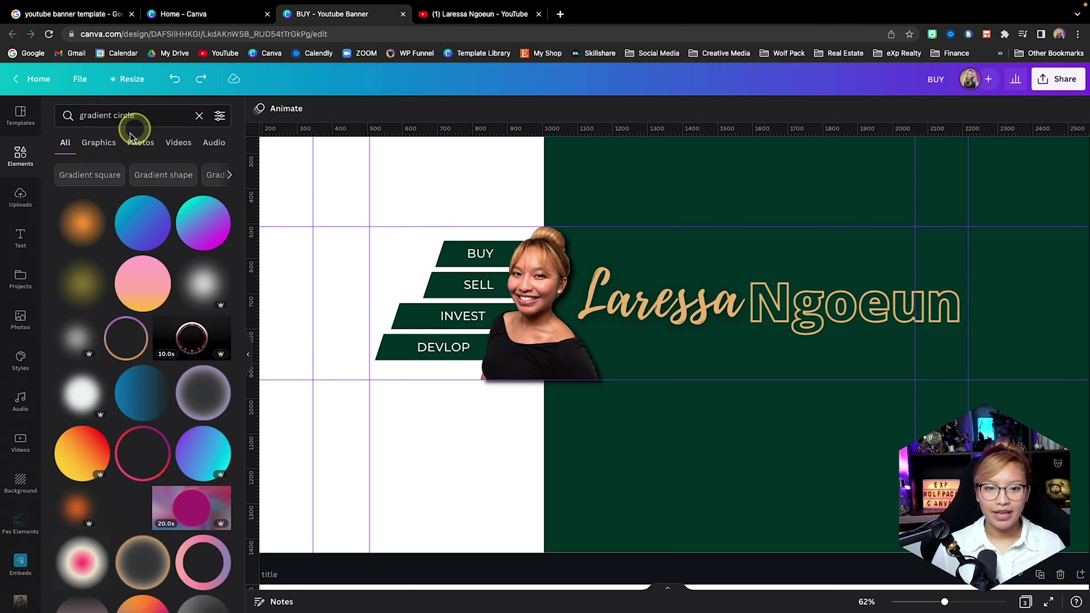
{"action": "left_click", "coordinate": [83, 233]}
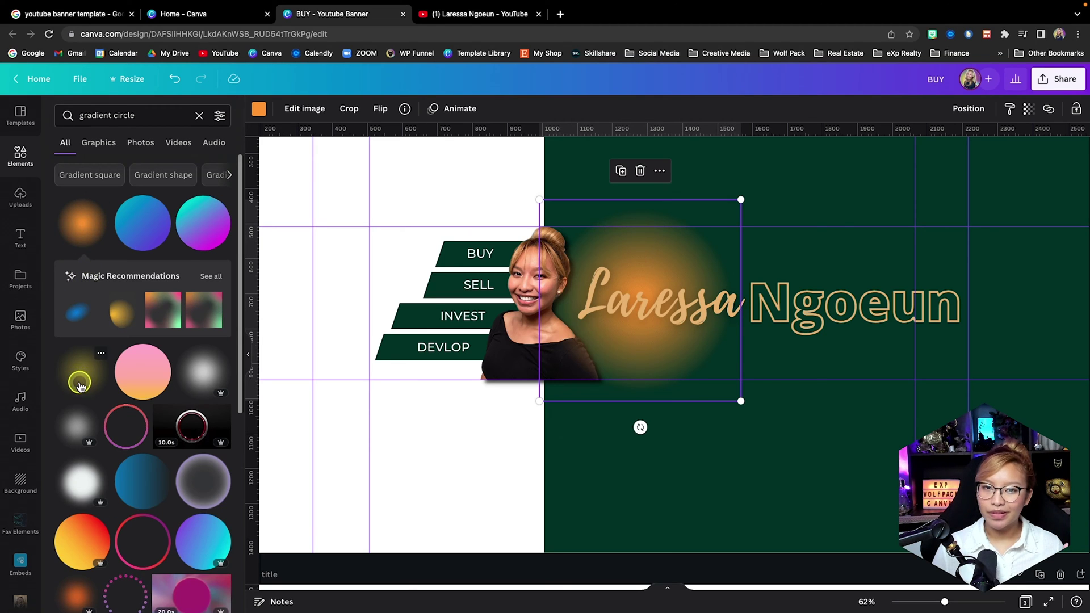
{"action": "left_click", "coordinate": [79, 315]}
{"action": "key", "text": "BackSpace"}
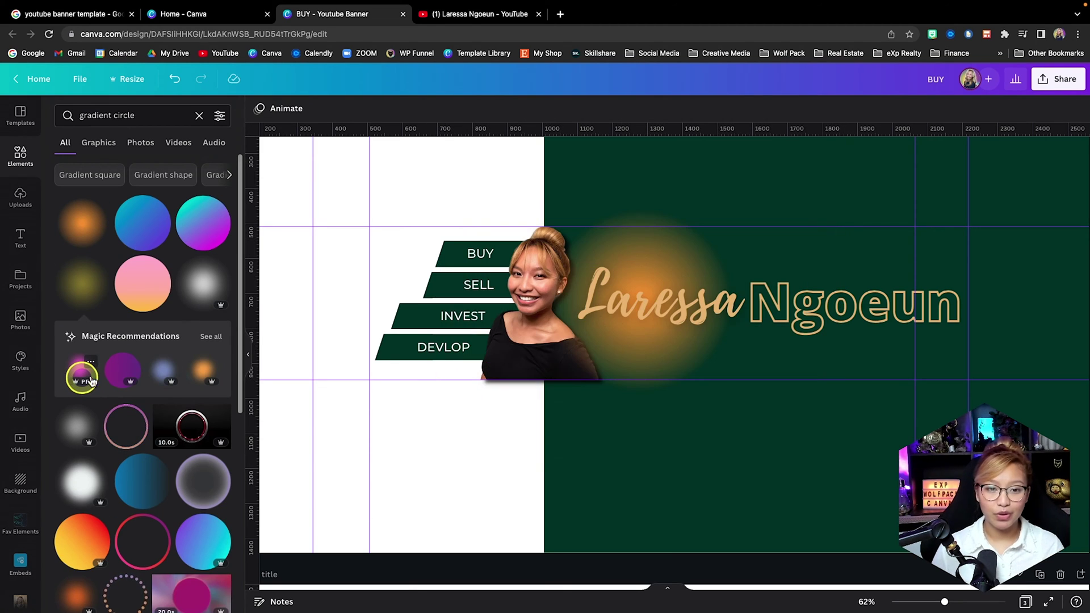
Recolour the glow tan gold, set its transparency to 54, and move it left near the headshot.
{"action": "left_click", "coordinate": [653, 241]}
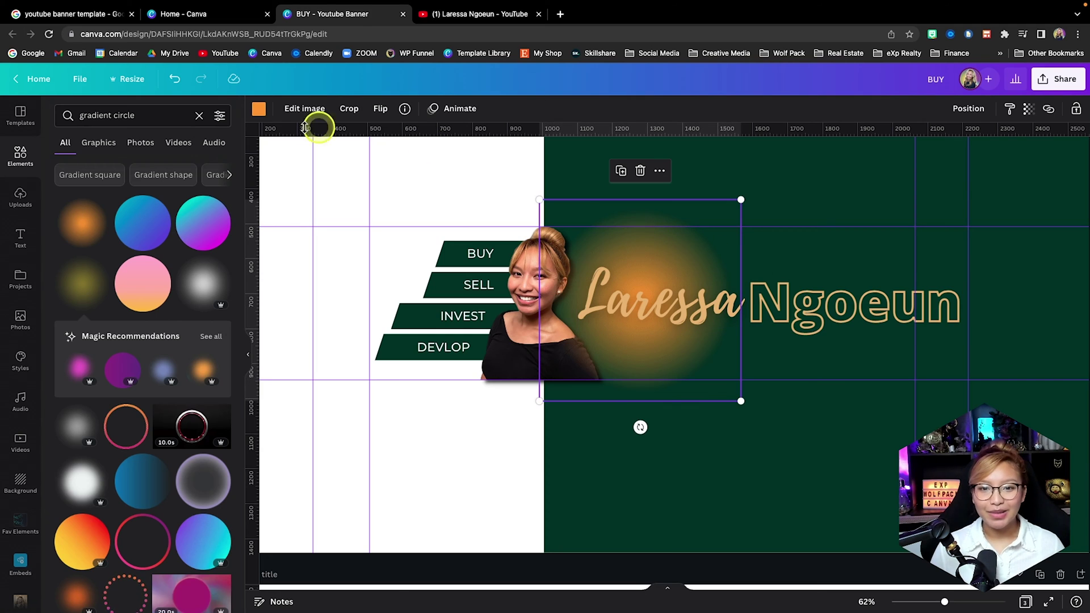
{"action": "left_click", "coordinate": [259, 111]}
{"action": "left_click", "coordinate": [122, 258]}
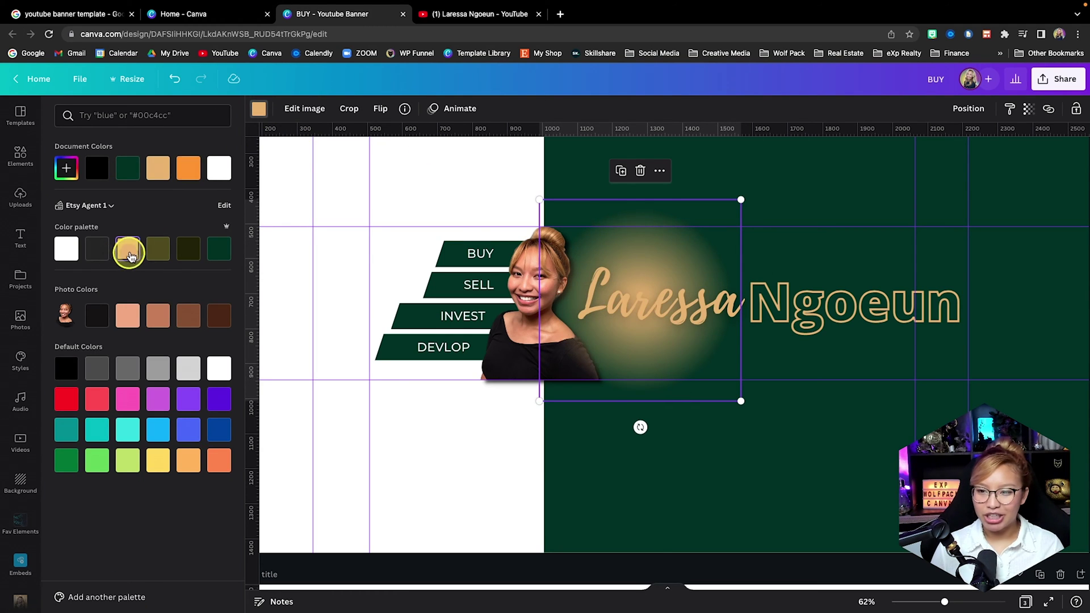
{"action": "left_click", "coordinate": [1029, 109]}
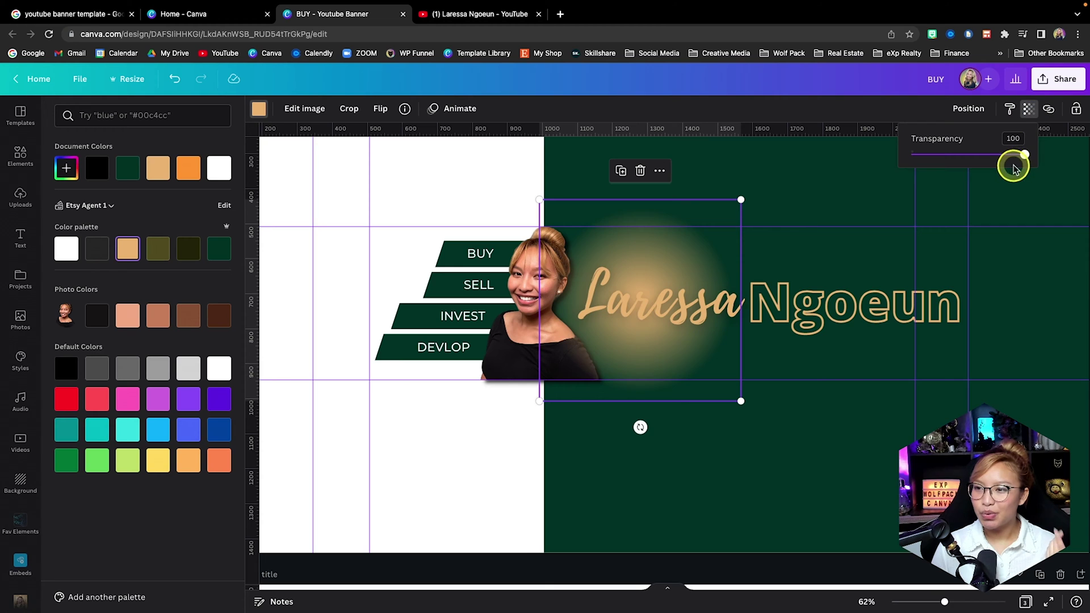
{"action": "left_click_drag", "start_coordinate": [1022, 154], "coordinate": [974, 159]}
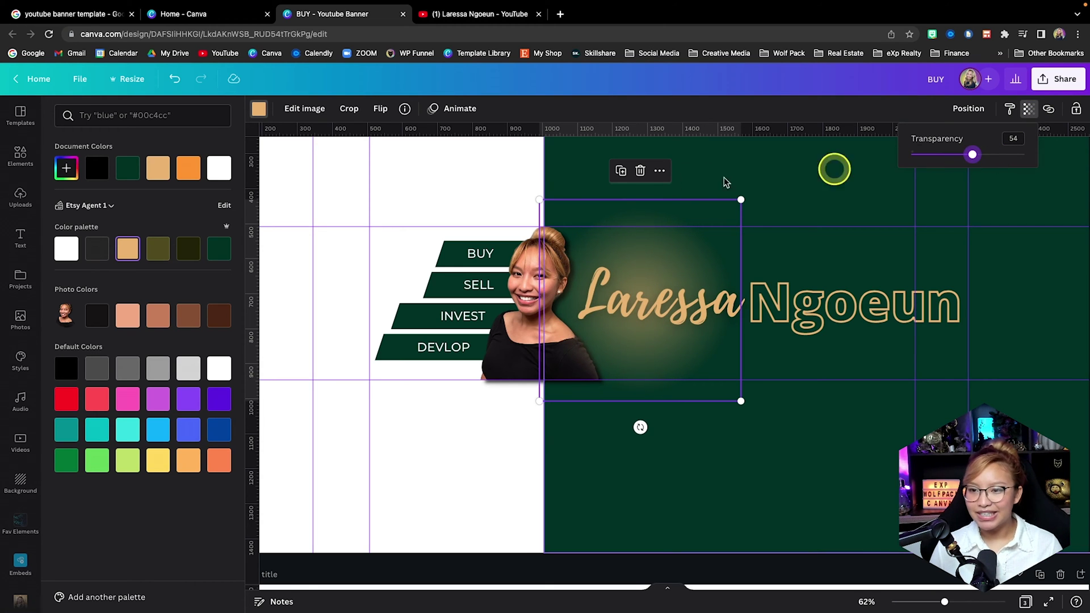
{"action": "left_click_drag", "start_coordinate": [639, 245], "coordinate": [570, 252]}
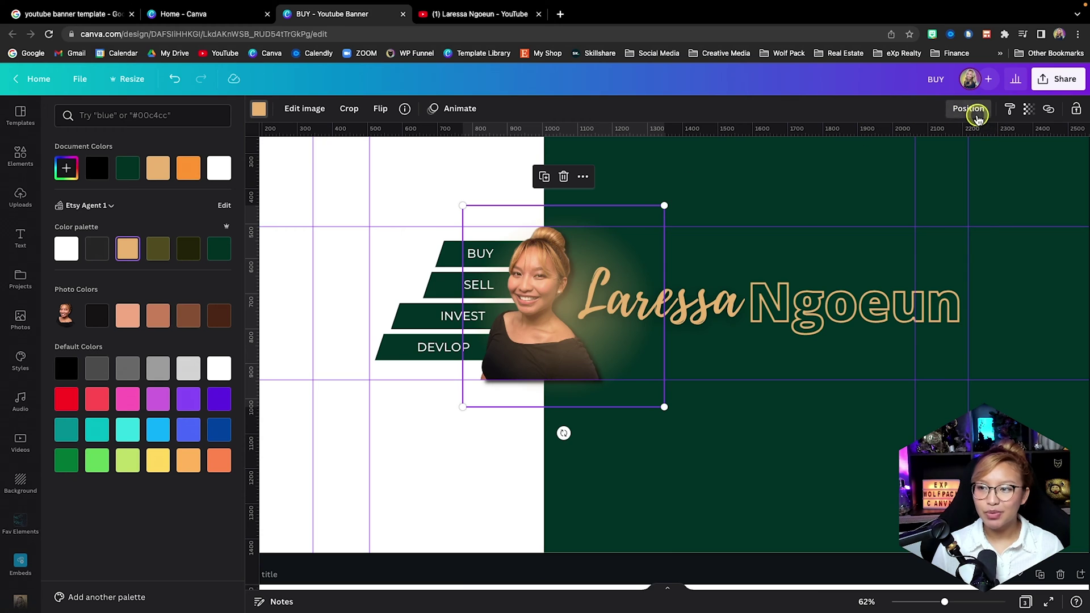
Send the glow to the back, bring it forward once above the green block, and nudge it left.
{"action": "left_click", "coordinate": [978, 116]}
{"action": "left_click", "coordinate": [932, 166]}
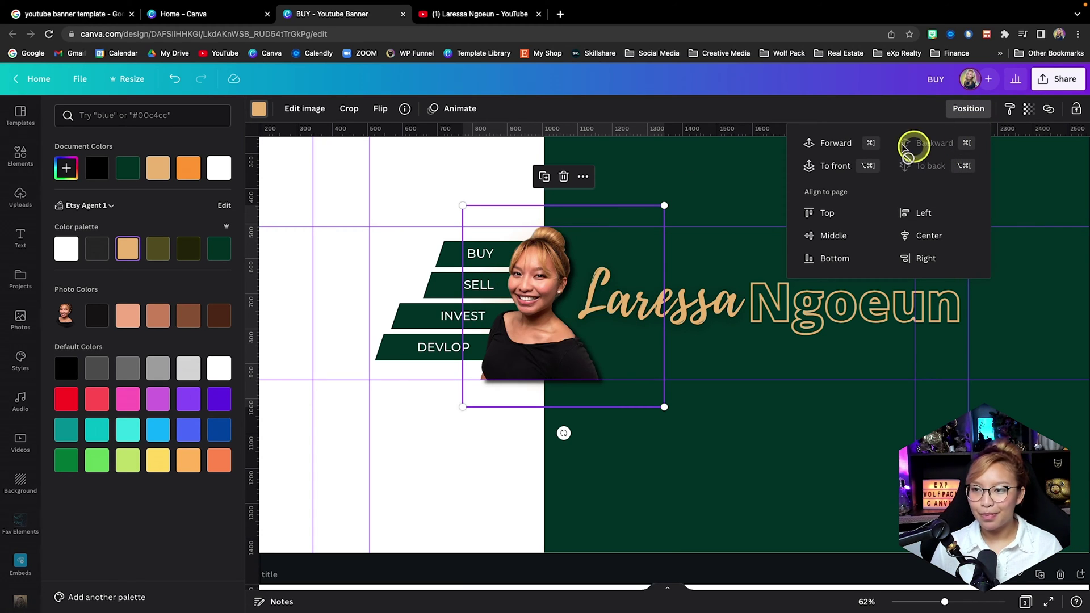
{"action": "left_click", "coordinate": [831, 143]}
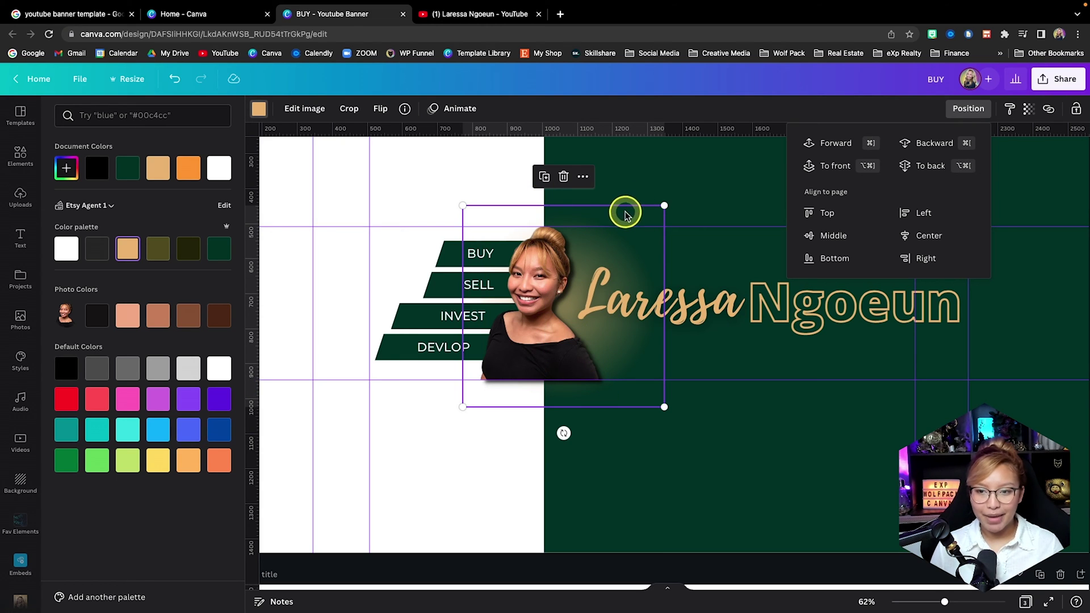
{"action": "left_click_drag", "start_coordinate": [625, 212], "coordinate": [613, 212]}
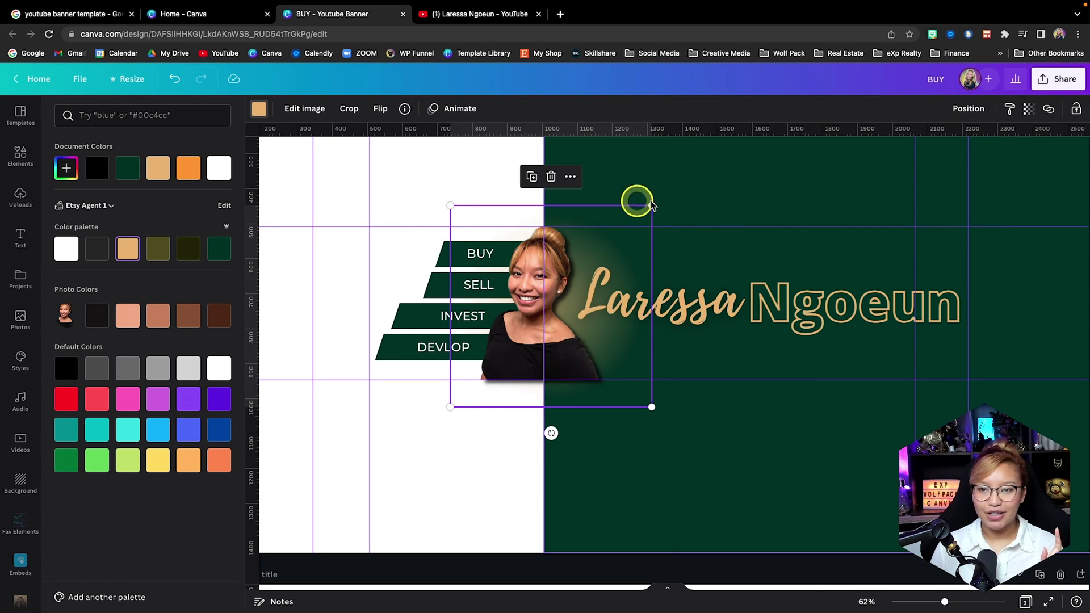
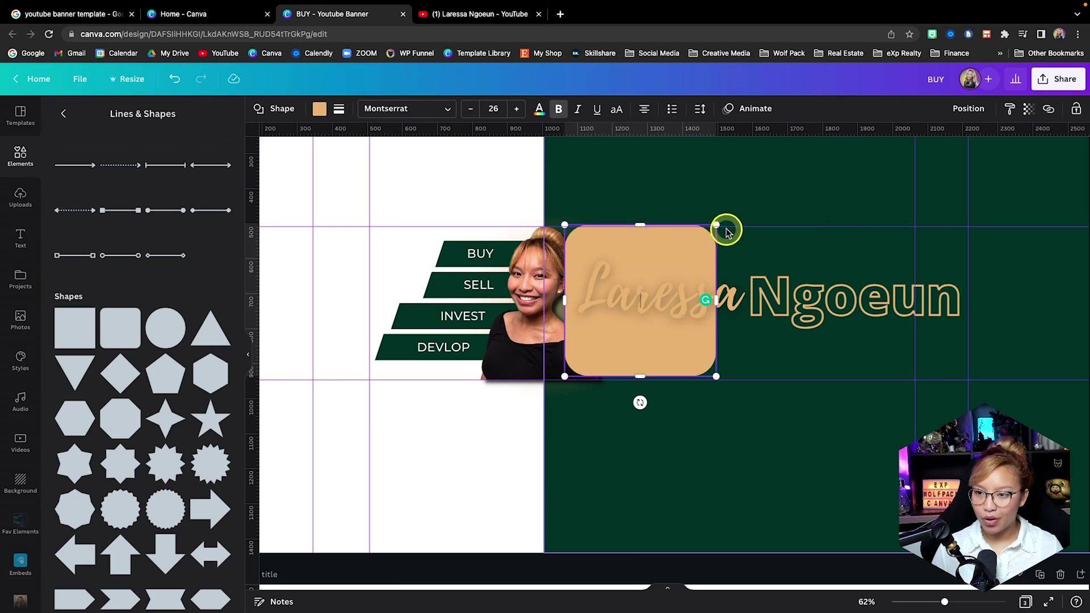
Stretch the tan shape into a long bar, shrink both name words, and set the bar beneath them.
{"action": "left_click_drag", "start_coordinate": [715, 227], "coordinate": [692, 227]}
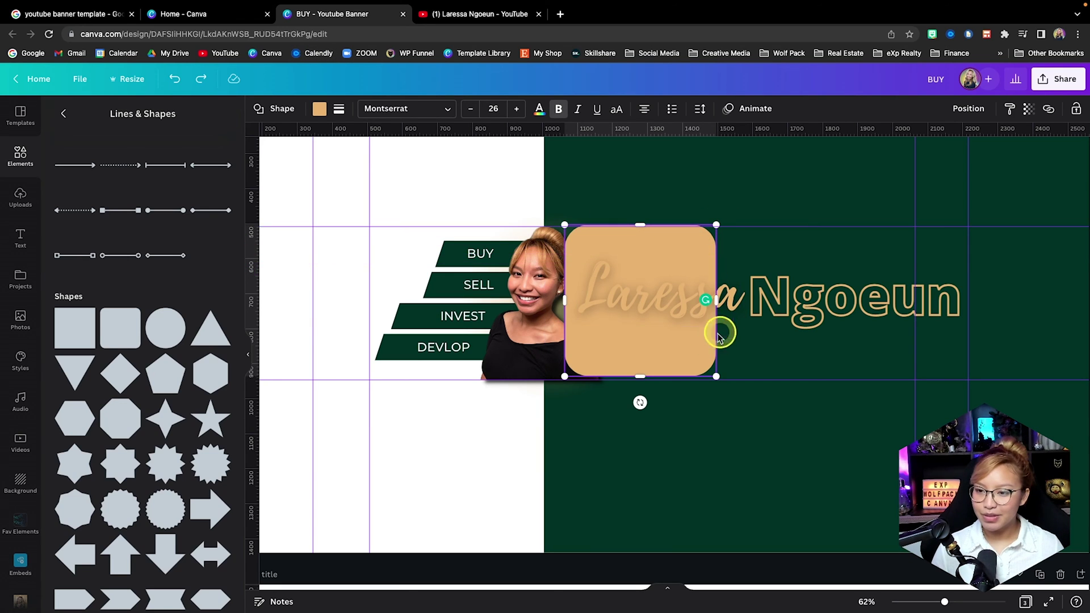
{"action": "left_click_drag", "start_coordinate": [666, 357], "coordinate": [895, 366]}
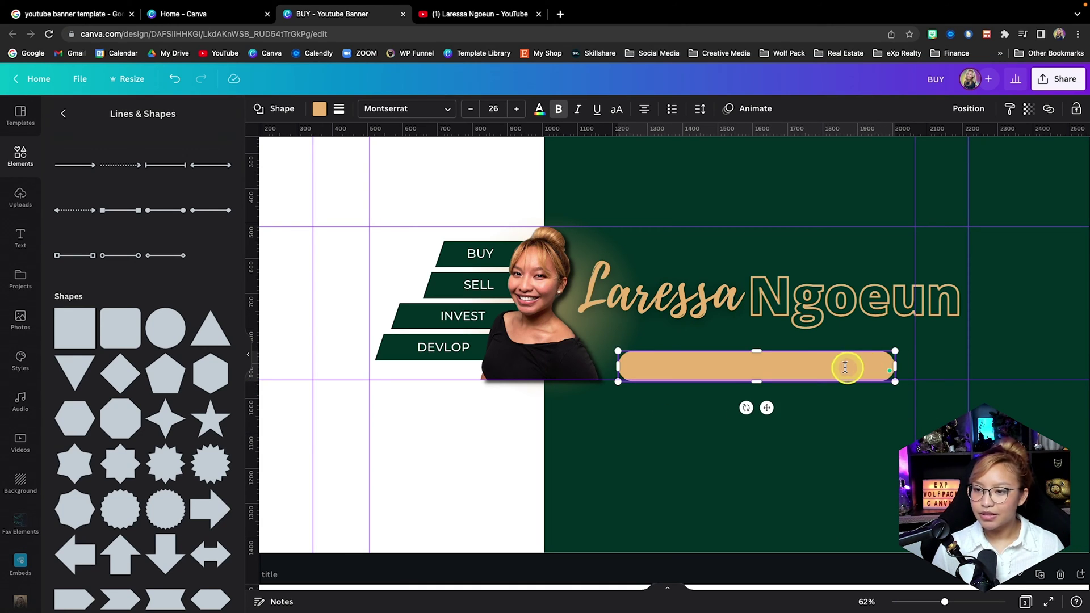
{"action": "left_click", "coordinate": [698, 290]}
{"action": "left_click", "coordinate": [802, 300], "text": "shift"}
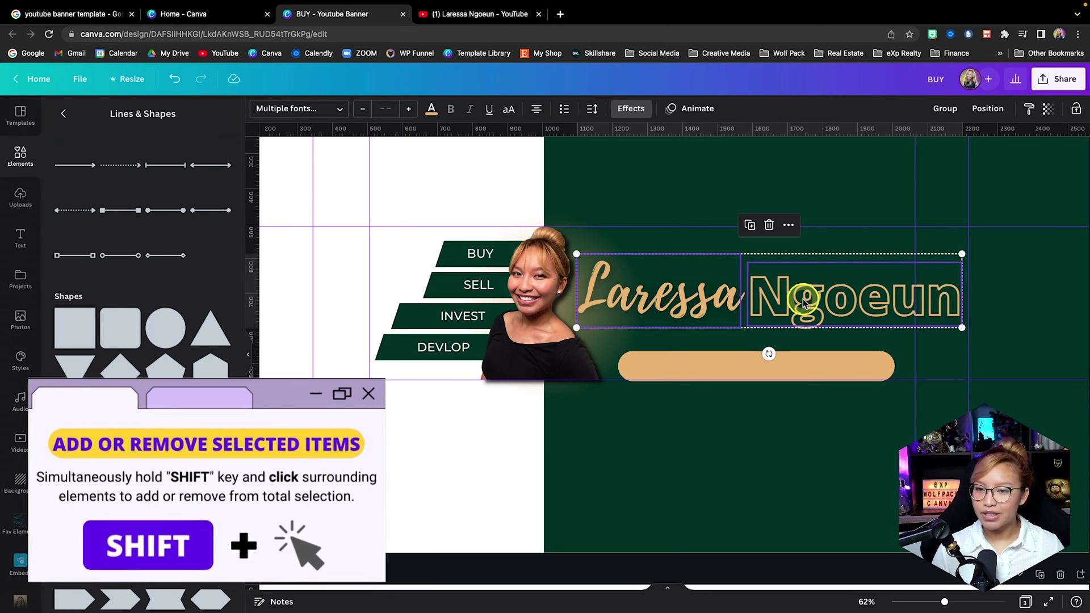
{"action": "left_click_drag", "start_coordinate": [962, 327], "coordinate": [910, 316]}
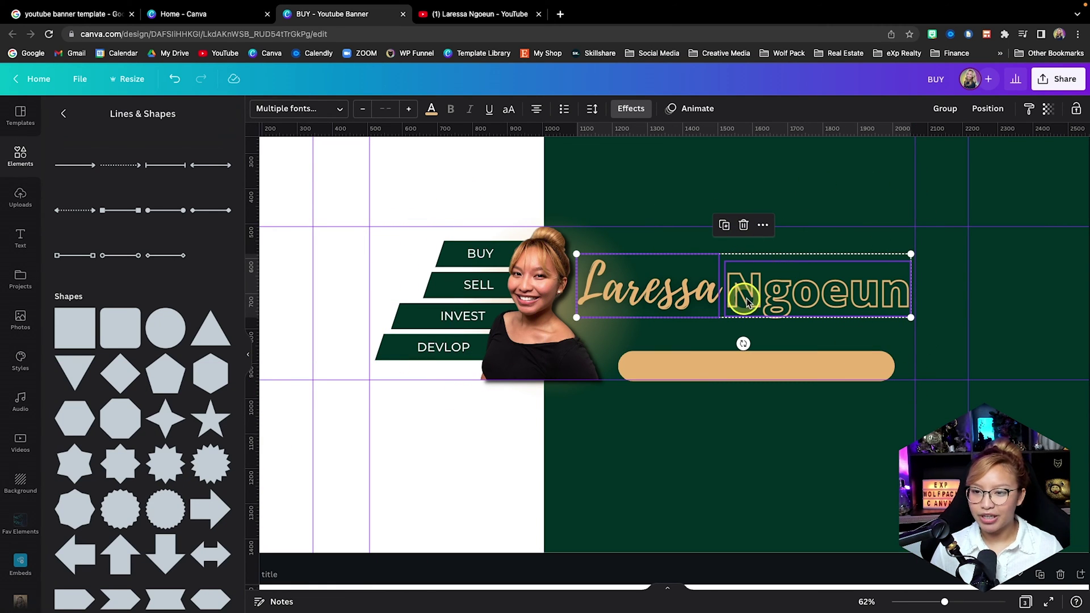
{"action": "left_click_drag", "start_coordinate": [801, 358], "coordinate": [788, 336]}
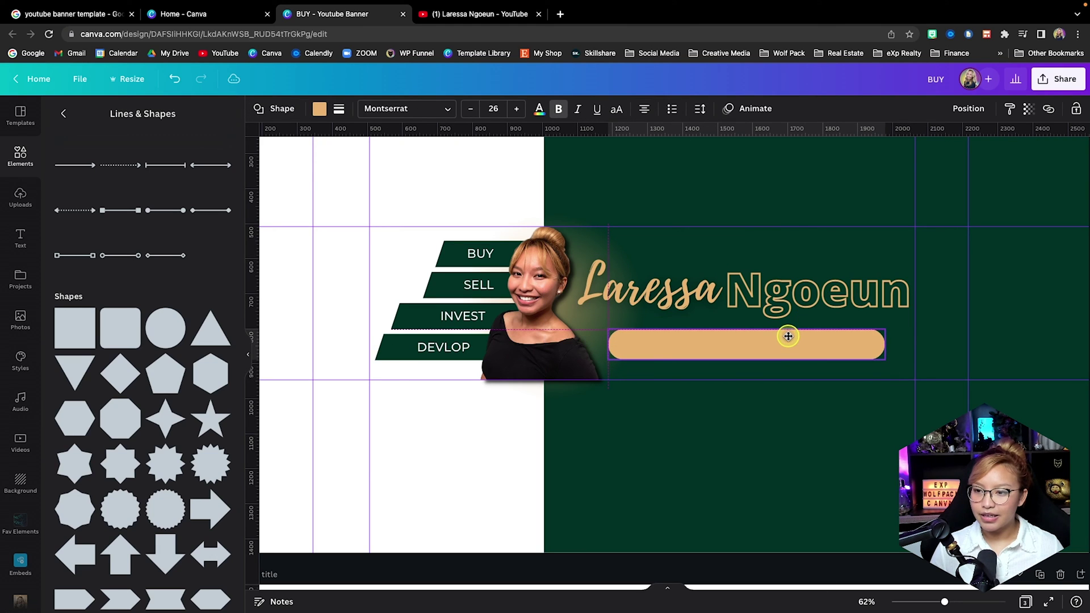
Check the bar's corner rounding, about 33, and nudge the bar slightly right.
{"action": "left_click", "coordinate": [278, 108]}
{"action": "left_click", "coordinate": [337, 110]}
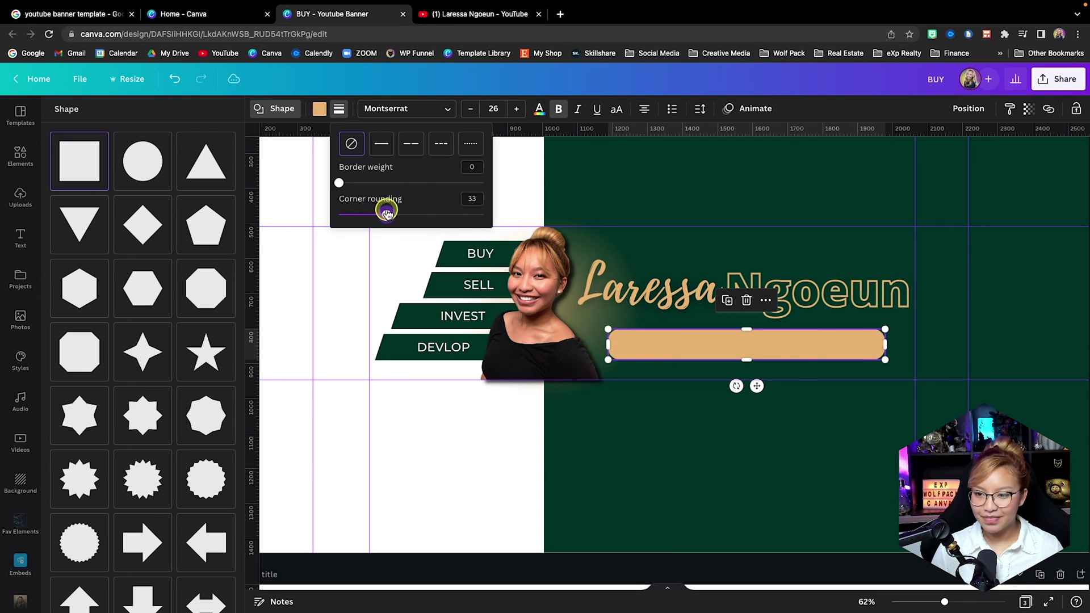
{"action": "left_click", "coordinate": [675, 488]}
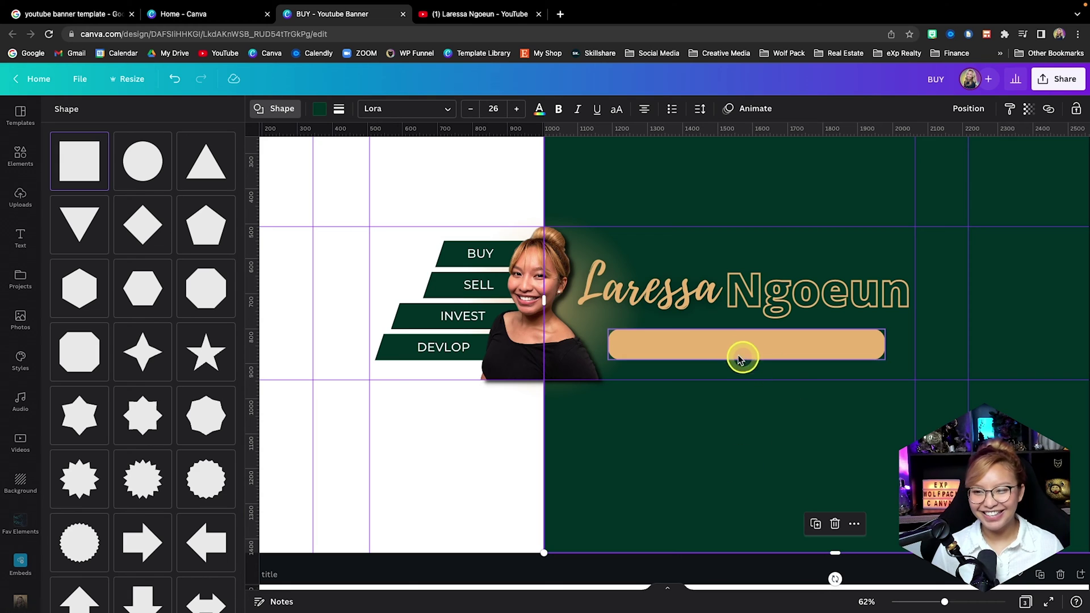
{"action": "left_click_drag", "start_coordinate": [733, 343], "coordinate": [731, 340]}
Recolour the rounded bar from tan to white.
{"action": "left_click", "coordinate": [319, 109]}
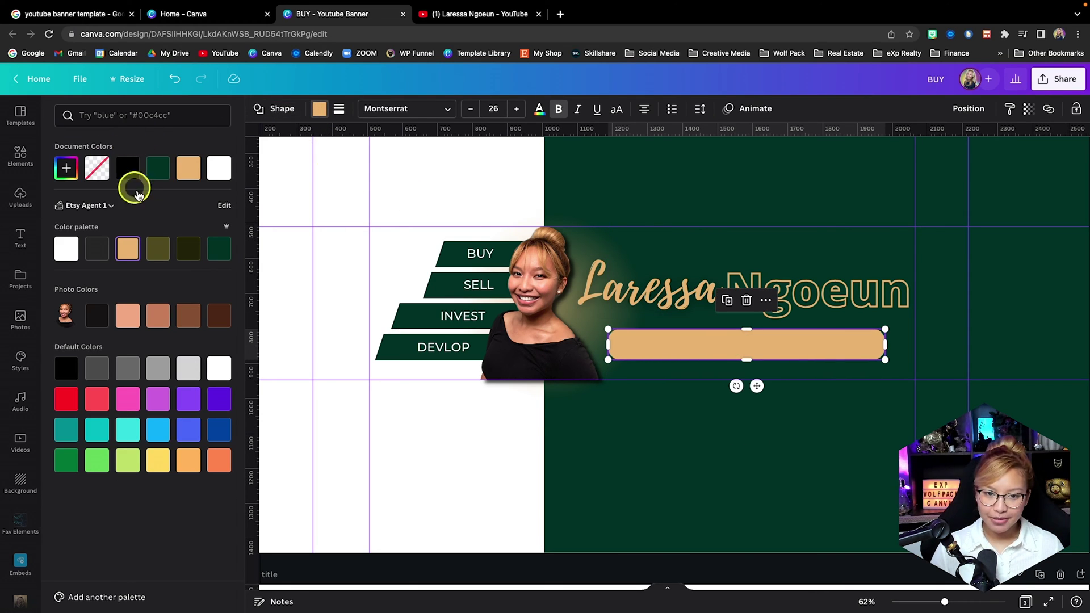
{"action": "left_click", "coordinate": [67, 248]}
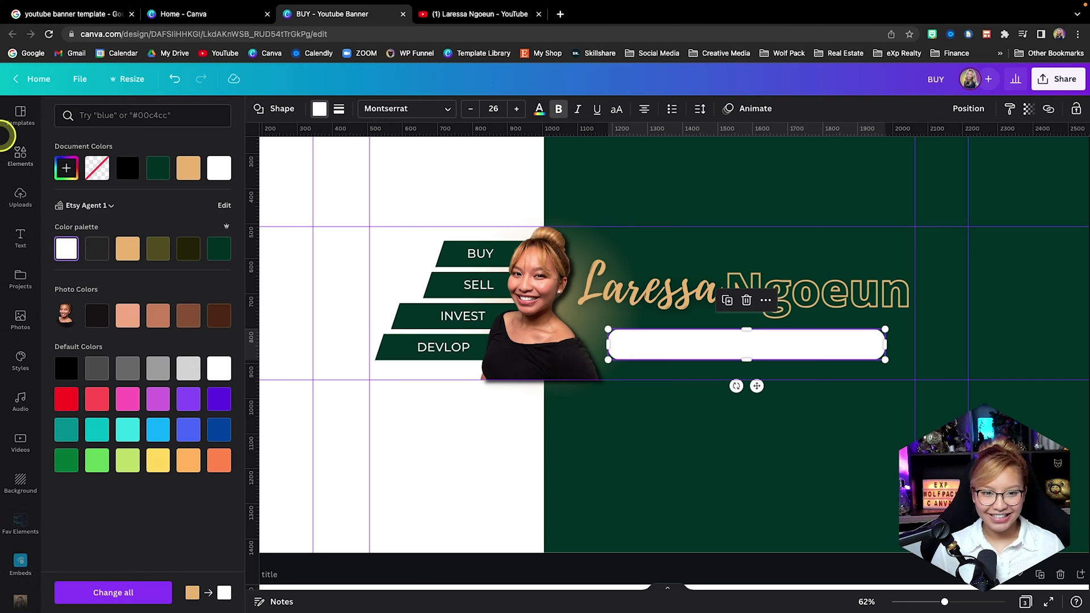
{"action": "left_click", "coordinate": [24, 156]}
{"action": "left_click", "coordinate": [128, 119]}
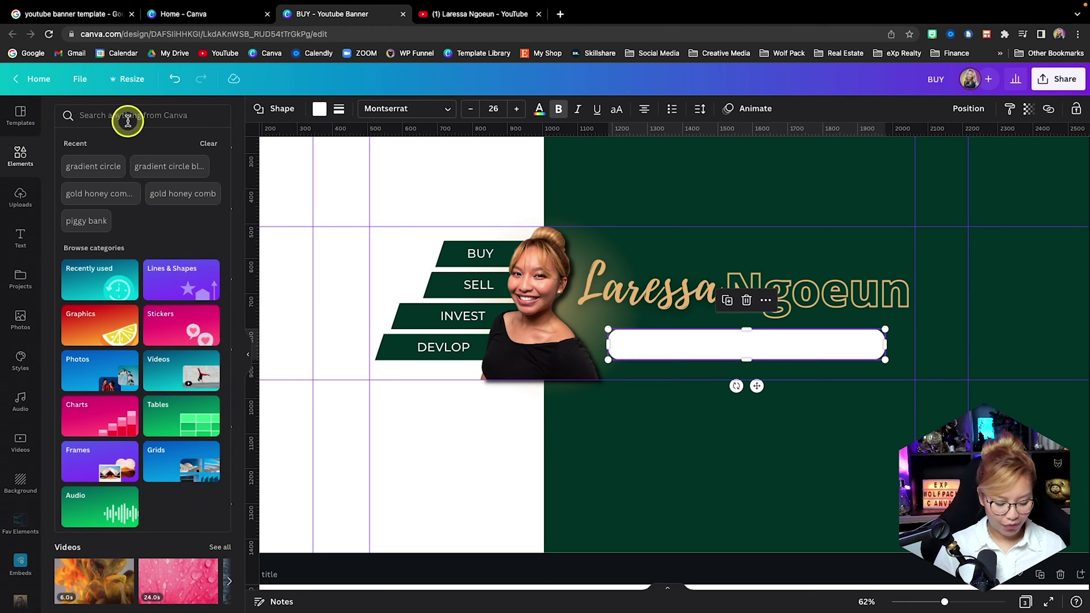
Add a magnifier graphic found by searching 'search', shrunk onto the white bar's left end.
{"action": "type", "text": "search"}
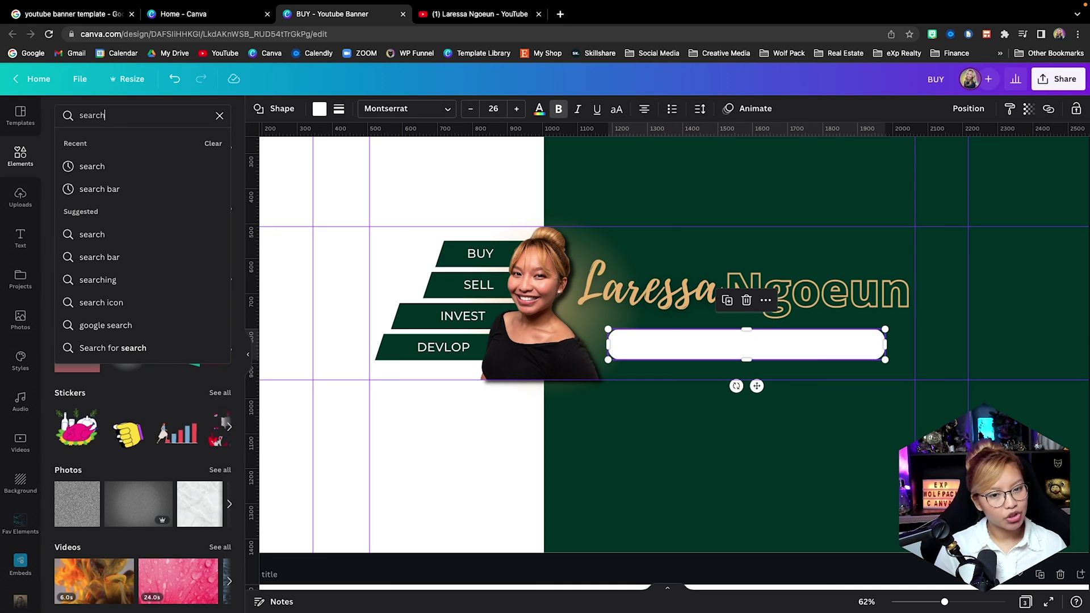
{"action": "left_click", "coordinate": [91, 233]}
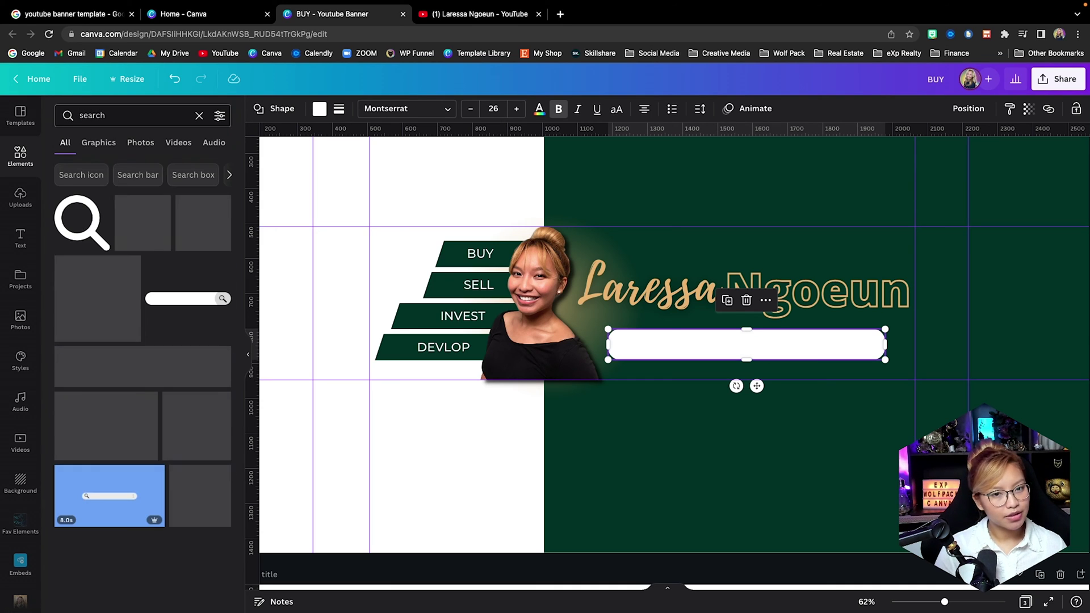
{"action": "left_click", "coordinate": [89, 235]}
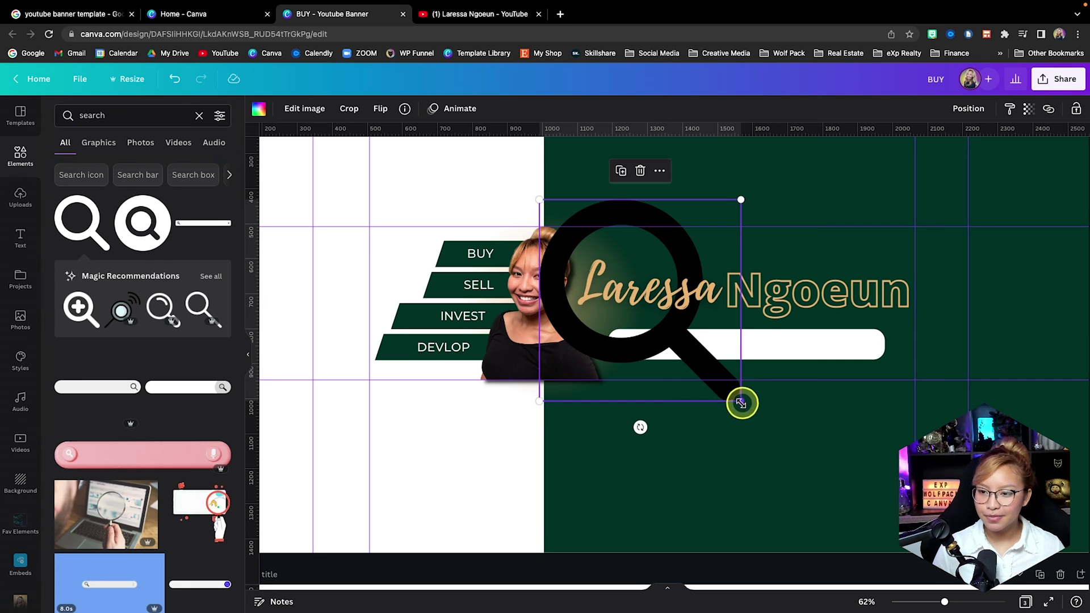
{"action": "left_click_drag", "start_coordinate": [738, 401], "coordinate": [580, 246]}
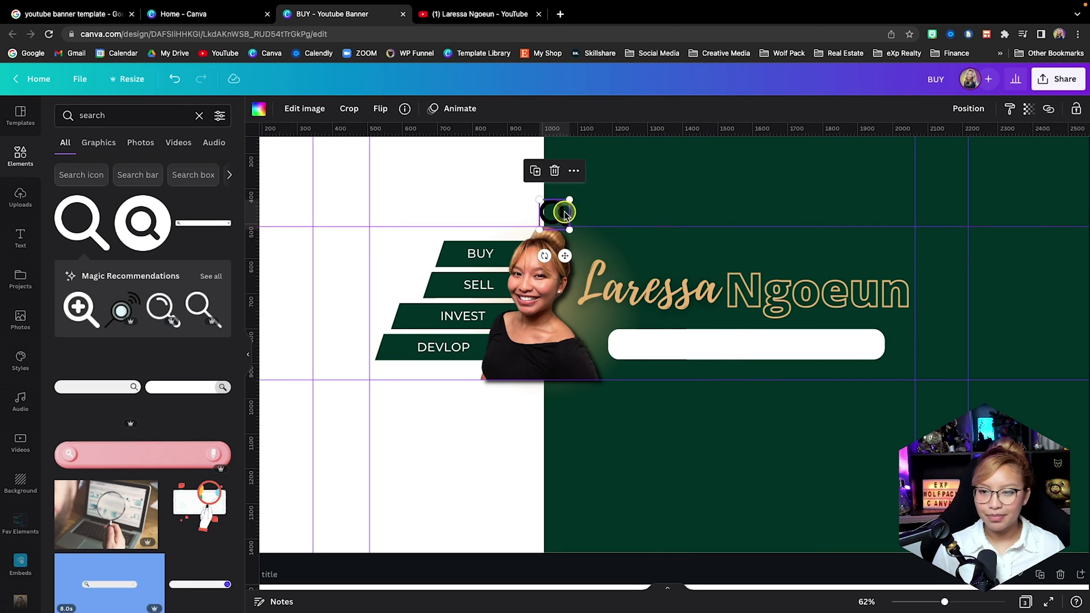
{"action": "left_click_drag", "start_coordinate": [557, 210], "coordinate": [625, 343]}
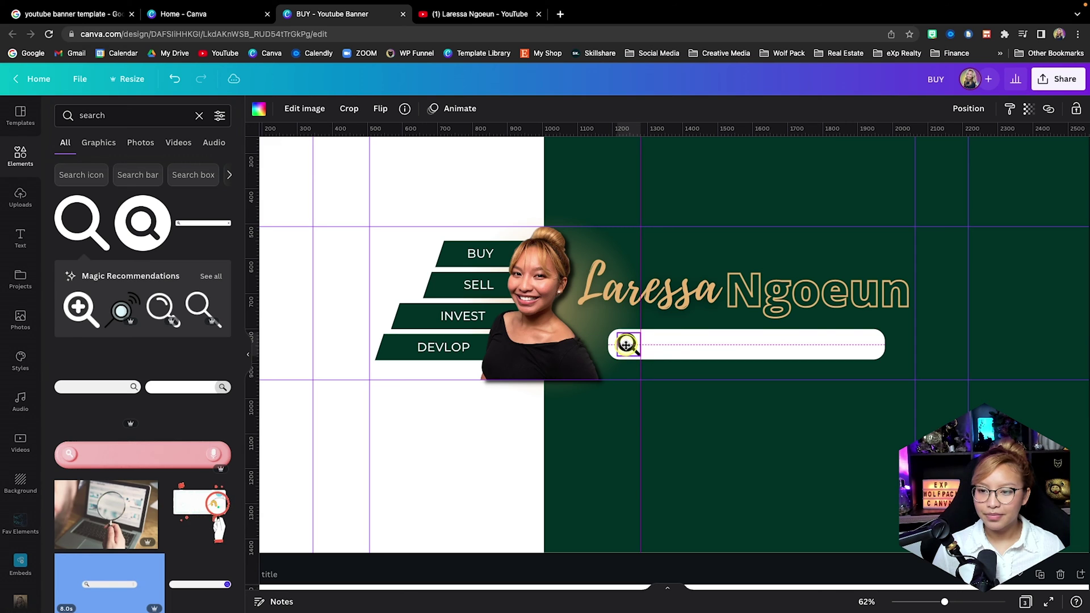
{"action": "left_click", "coordinate": [743, 343]}
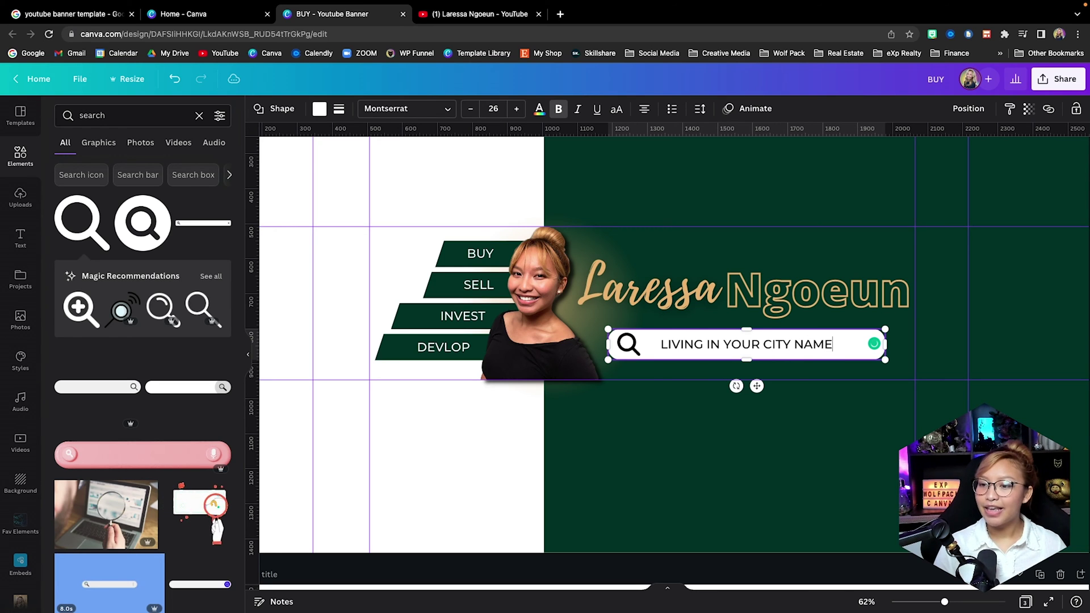
{"action": "left_click", "coordinate": [679, 452]}
{"action": "left_click", "coordinate": [697, 349]}
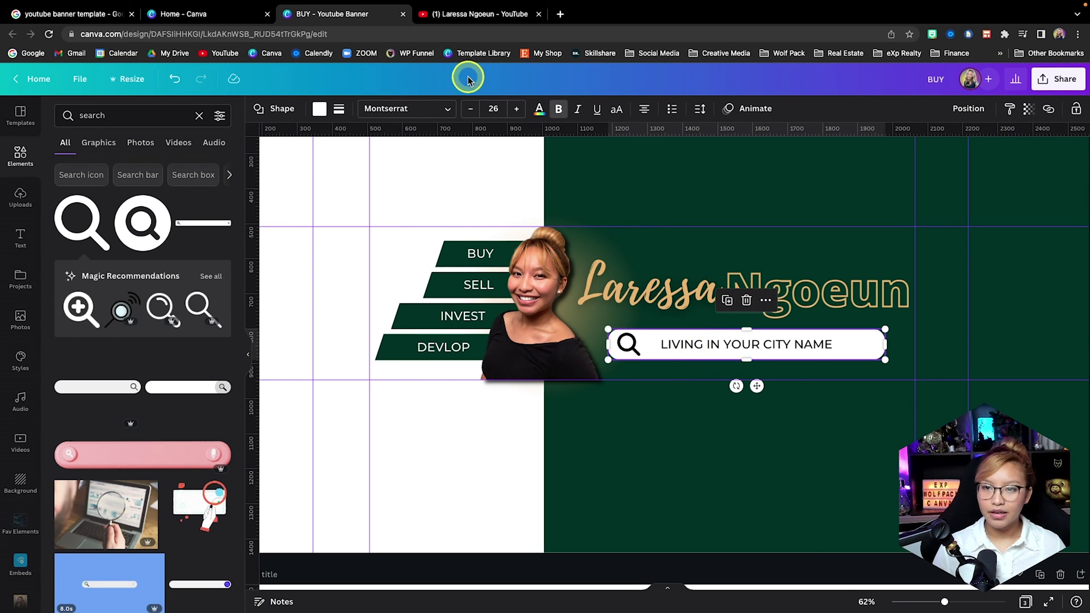
{"action": "left_click", "coordinate": [701, 501]}
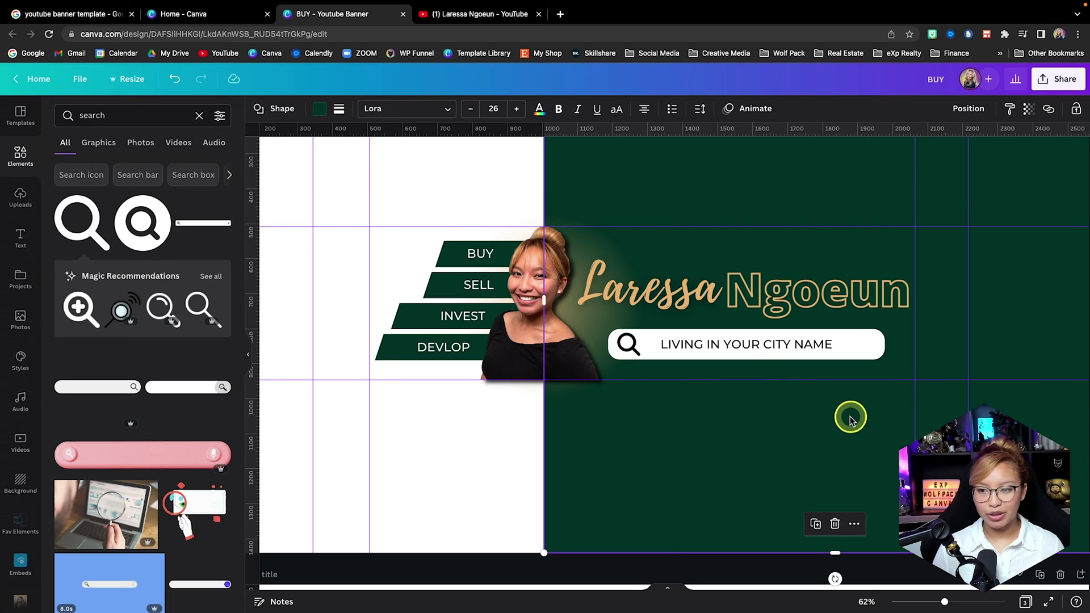
{"action": "key", "text": "super+z"}
{"action": "key", "text": "super+z"}
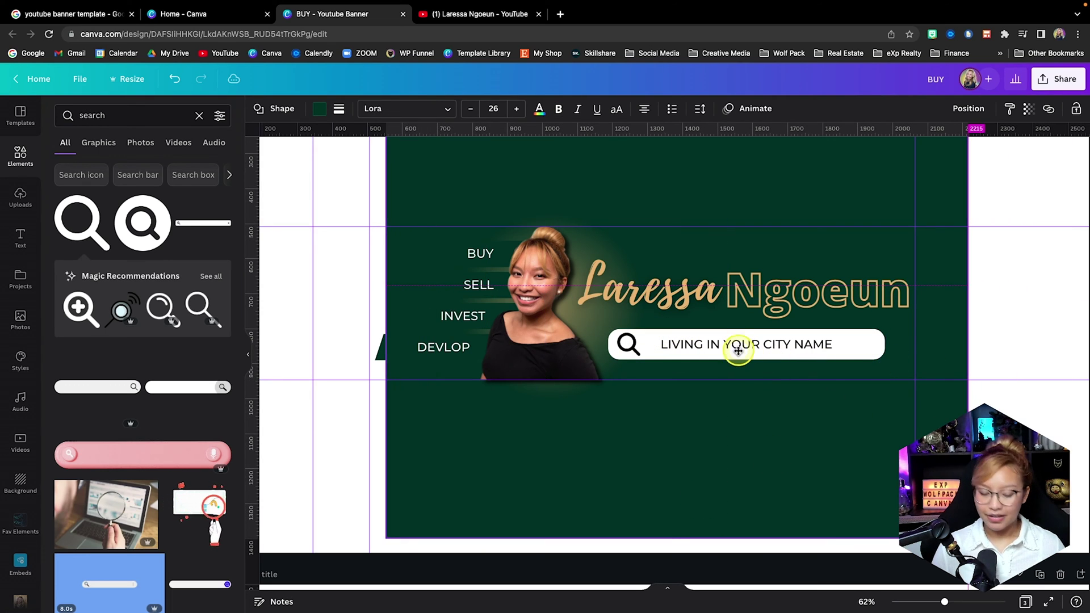
{"action": "key", "text": "super+shift+z"}
{"action": "scroll", "coordinate": [862, 214], "scroll_direction": "down", "scroll_amount": 3}
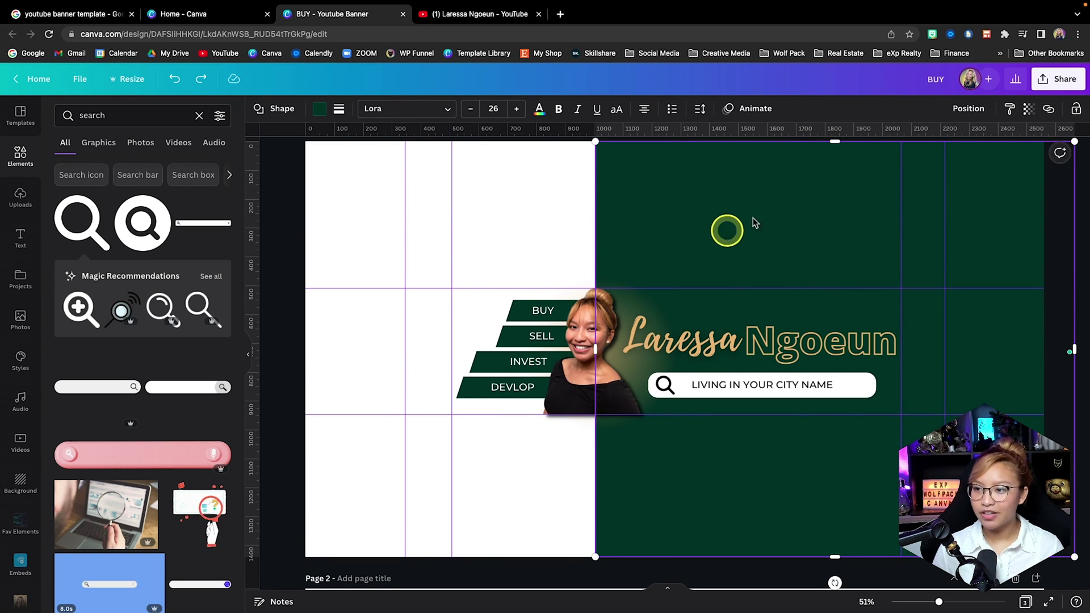
Lock the green background in place.
{"action": "left_click", "coordinate": [1076, 112]}
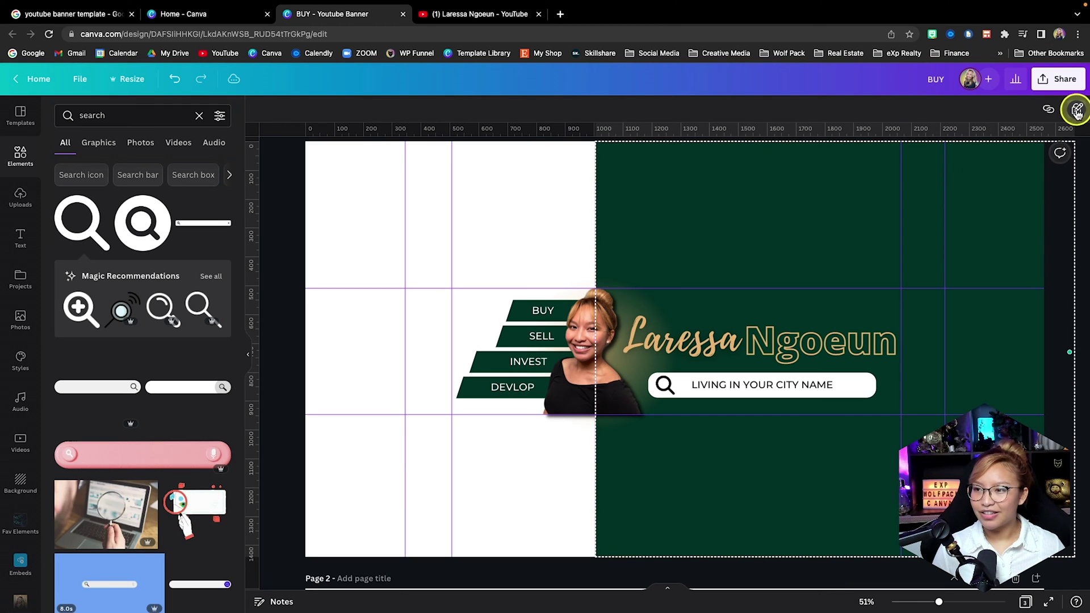
{"action": "left_click", "coordinate": [710, 232]}
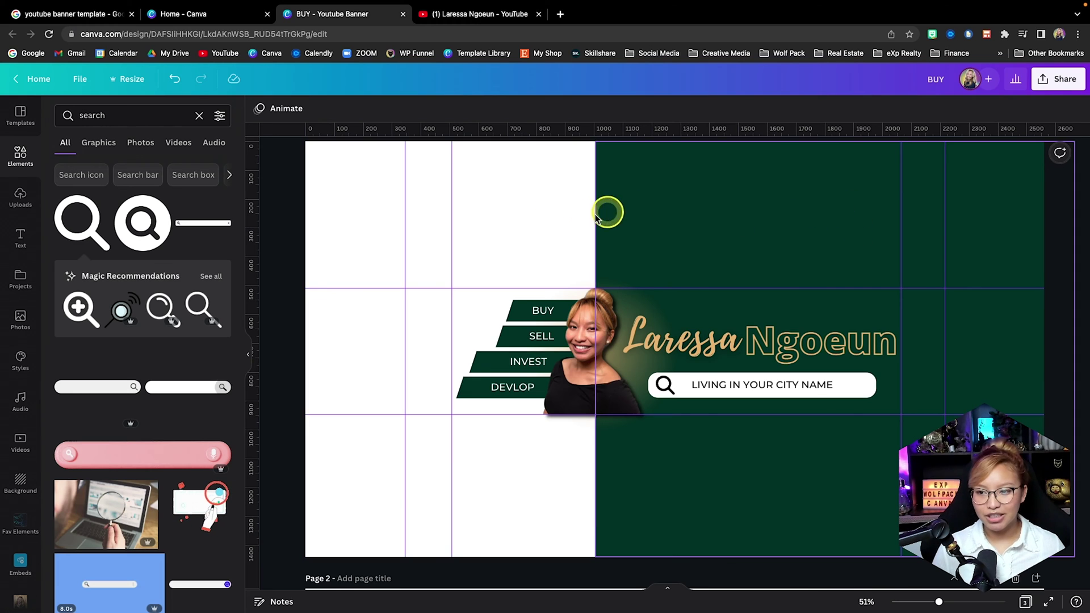
{"action": "scroll", "coordinate": [653, 363], "scroll_direction": "down", "scroll_amount": 2}
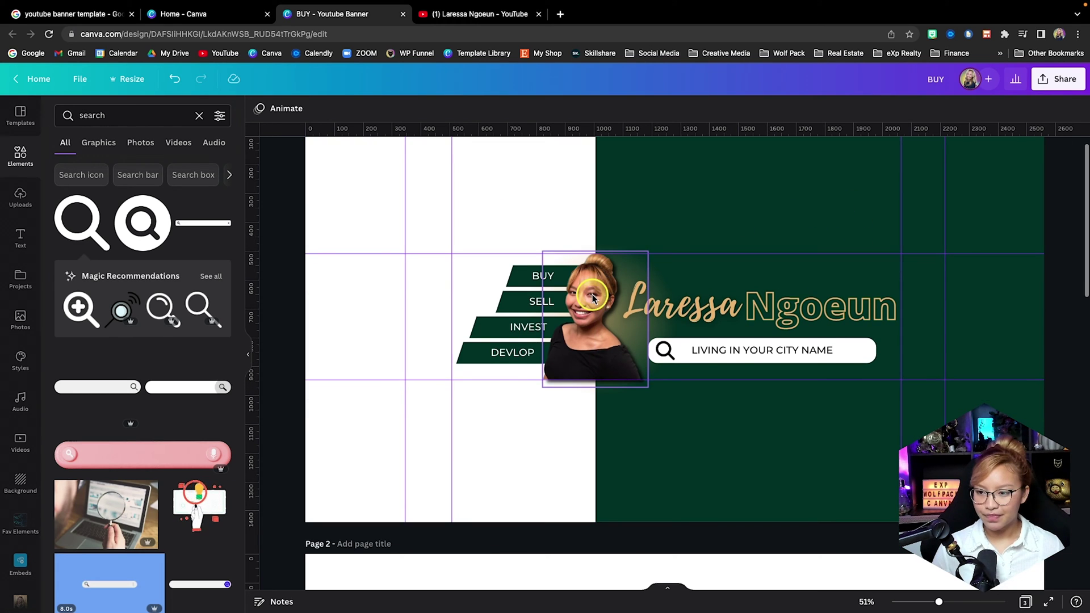
Nudge both name words and the search bar together slightly up and left.
{"action": "left_click", "coordinate": [729, 366]}
{"action": "left_click", "coordinate": [700, 311], "text": "shift"}
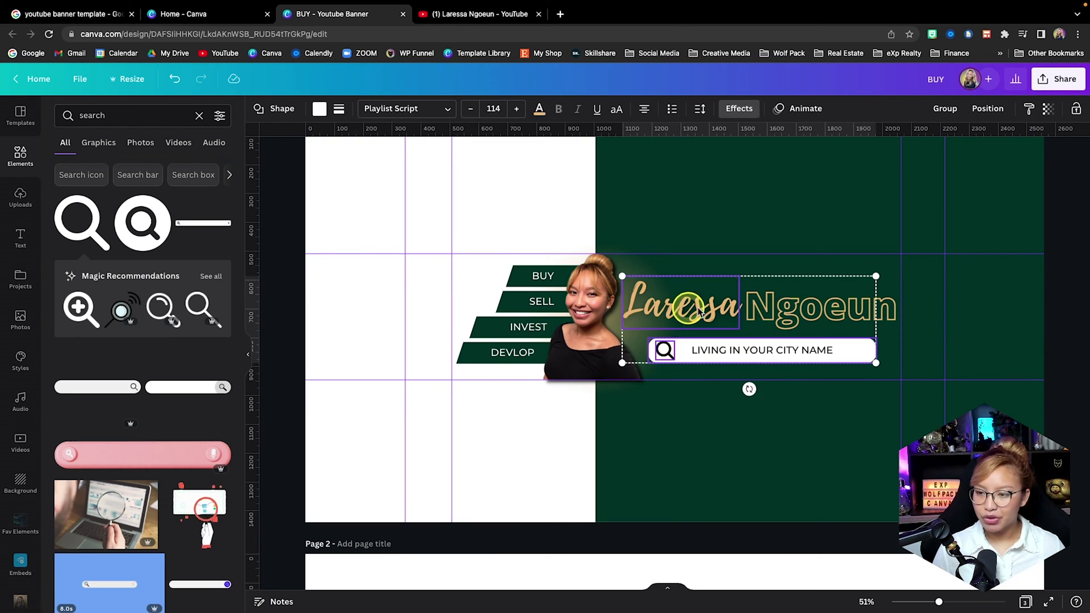
{"action": "left_click", "coordinate": [789, 305], "text": "shift"}
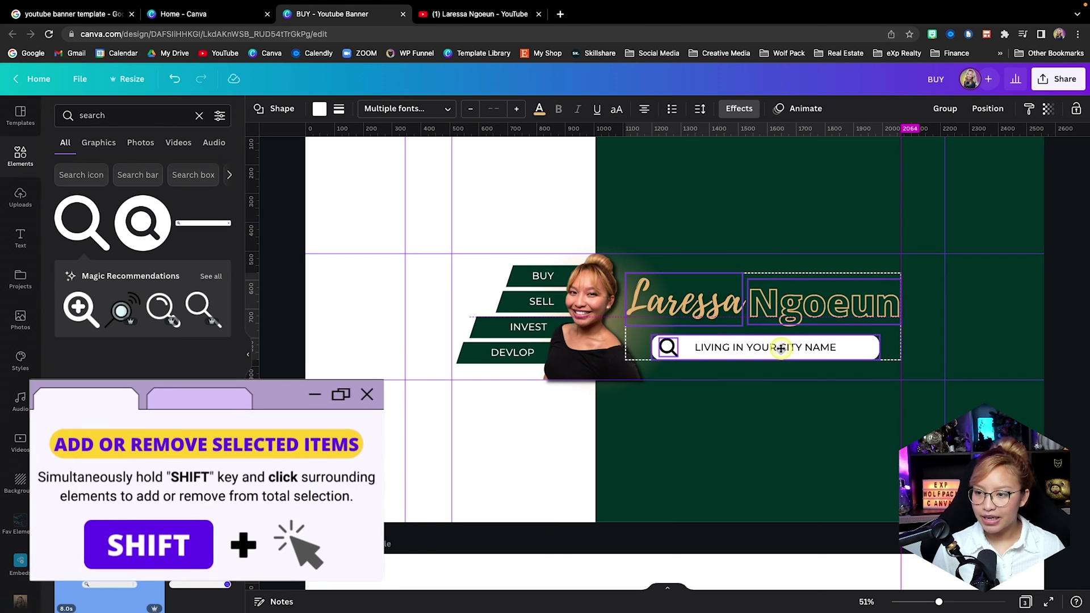
{"action": "left_click_drag", "start_coordinate": [781, 348], "coordinate": [775, 346]}
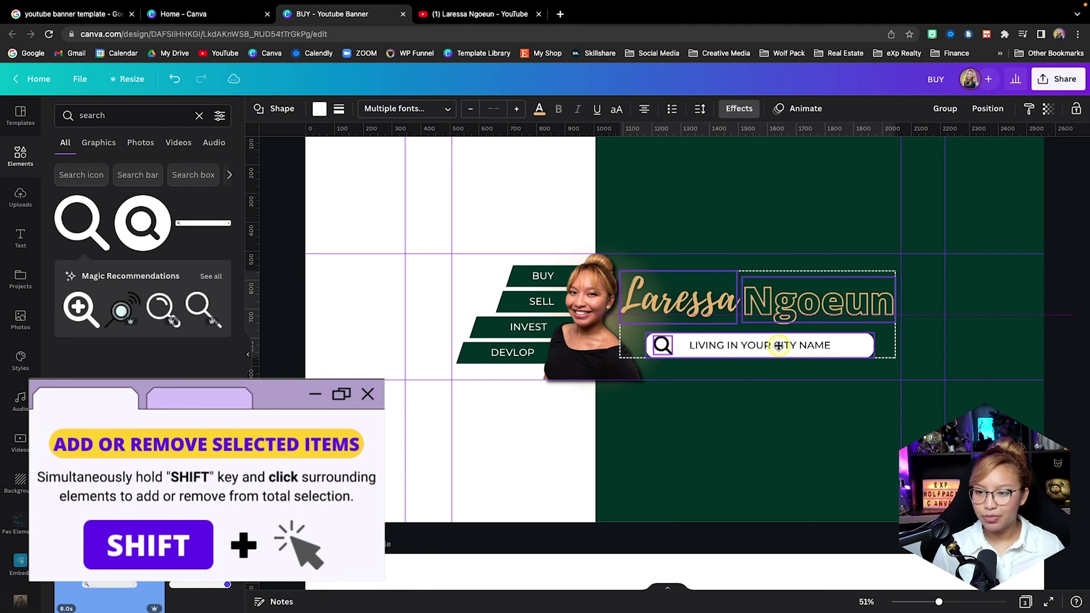
{"action": "left_click", "coordinate": [734, 478]}
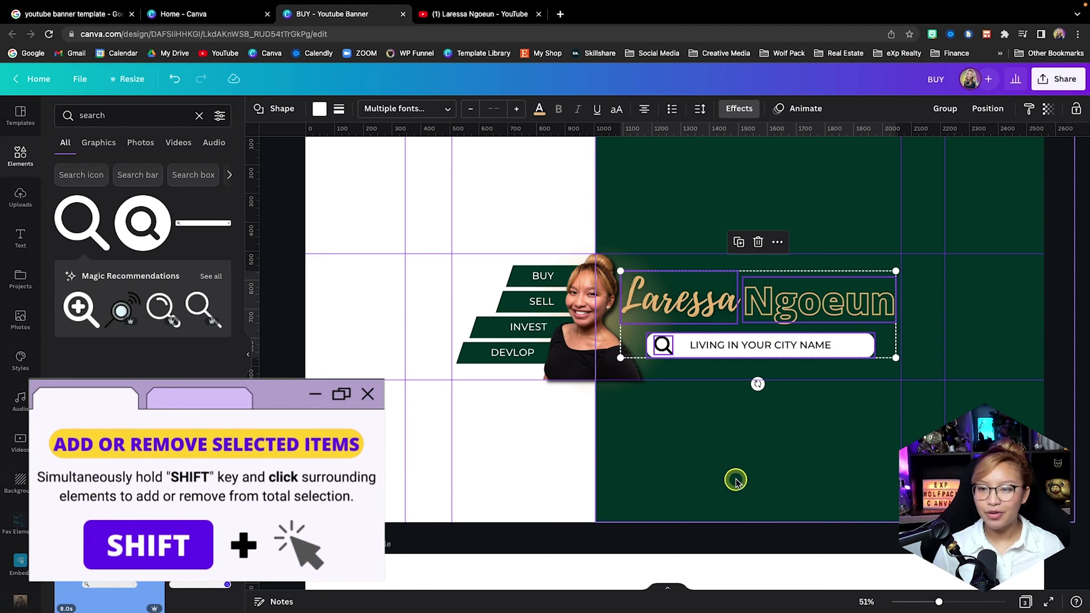
{"action": "left_click", "coordinate": [507, 471]}
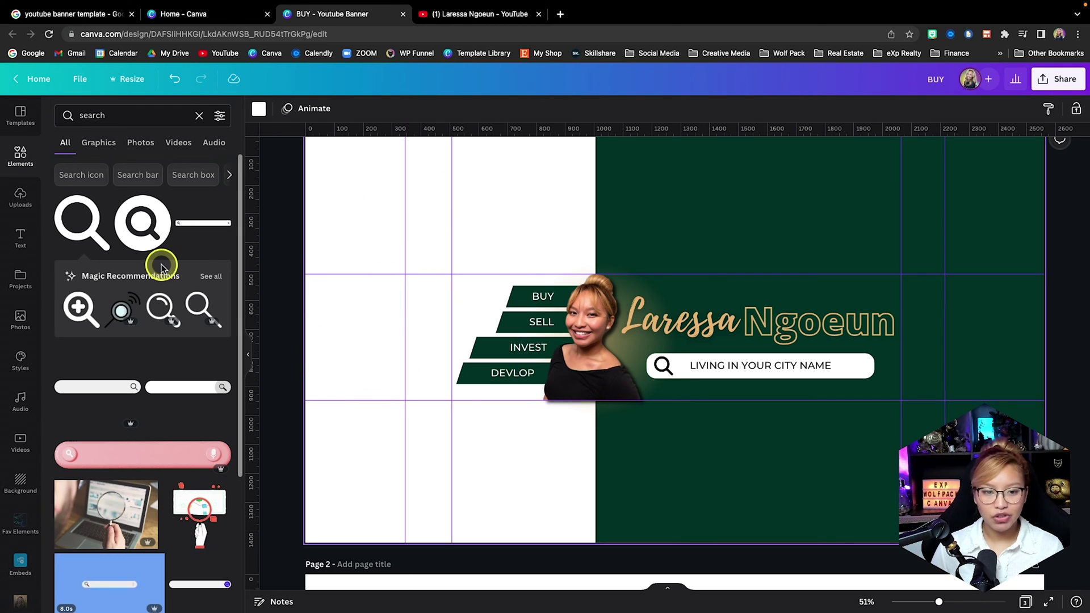
Add a tablet-shaped frame from the Elements Frames collection.
{"action": "left_click", "coordinate": [21, 158]}
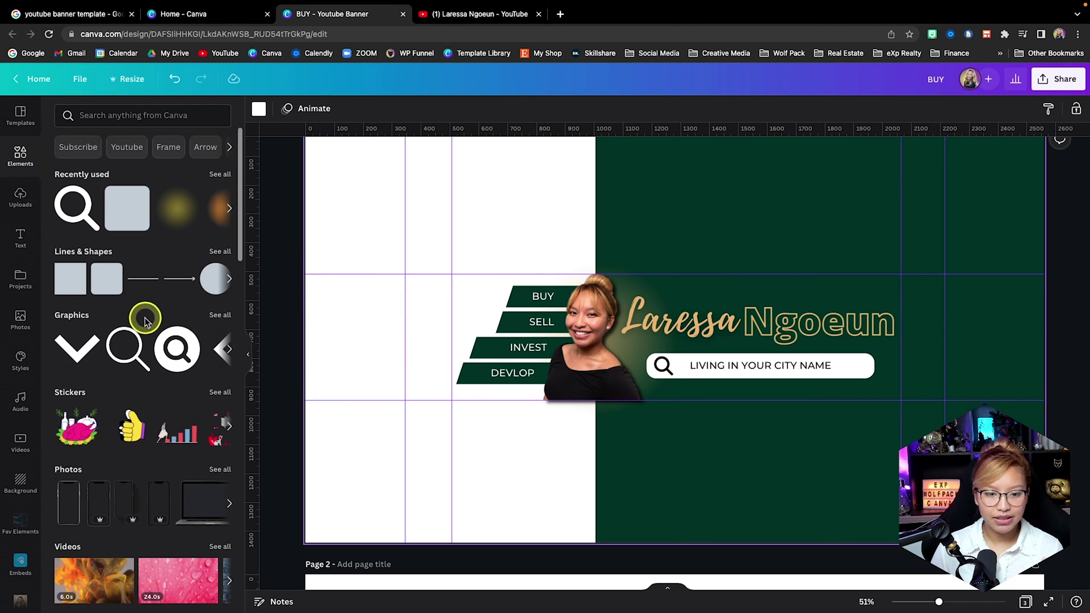
{"action": "scroll", "coordinate": [143, 318], "scroll_direction": "down", "scroll_amount": 10}
{"action": "scroll", "coordinate": [145, 320], "scroll_direction": "down", "scroll_amount": 3}
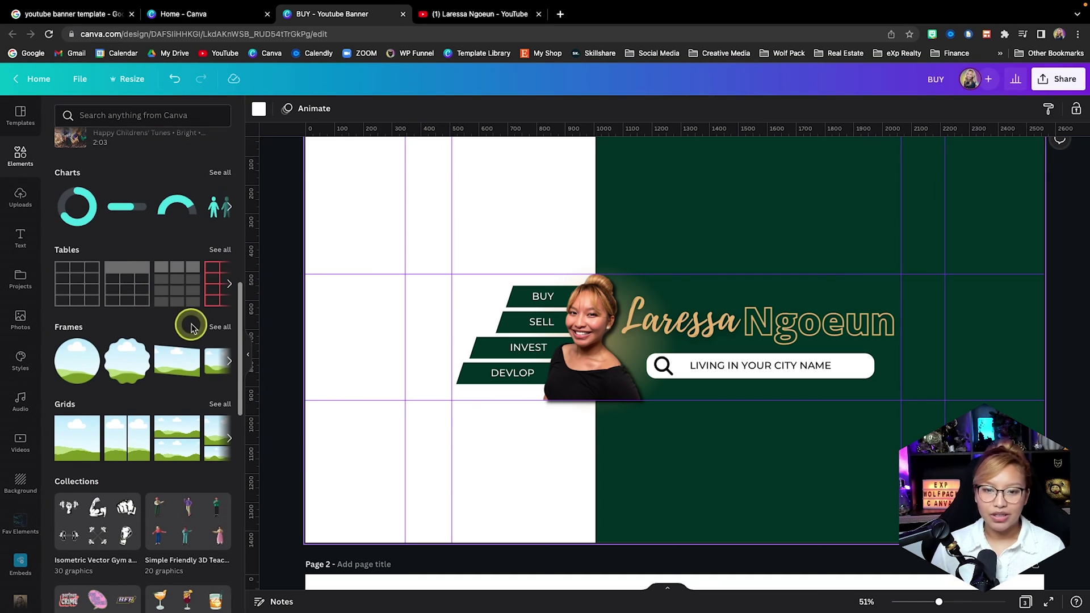
{"action": "left_click", "coordinate": [219, 328]}
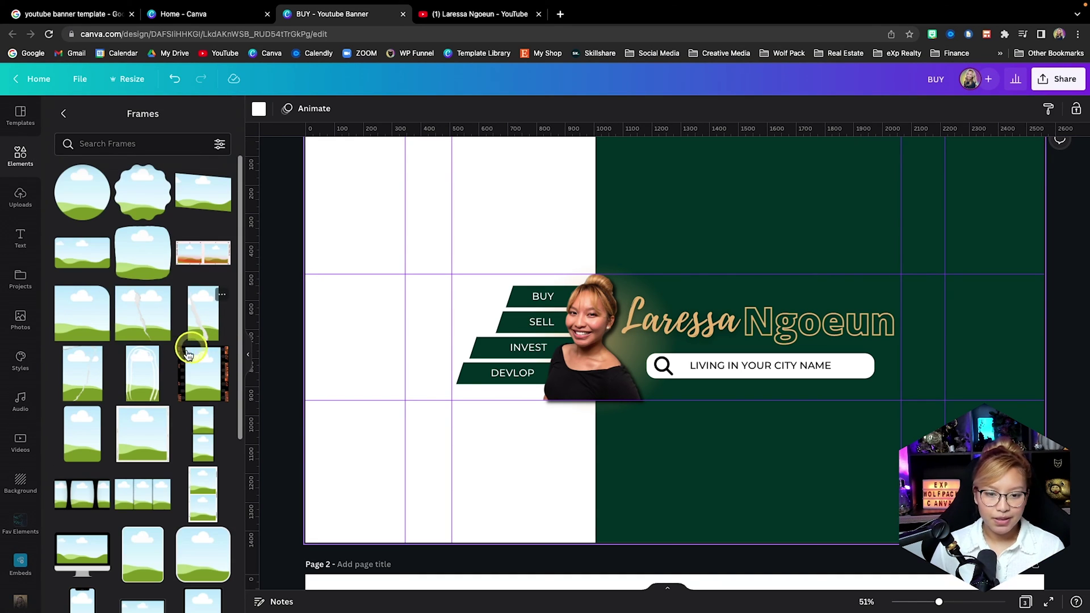
{"action": "scroll", "coordinate": [187, 350], "scroll_direction": "down", "scroll_amount": 5}
{"action": "scroll", "coordinate": [181, 356], "scroll_direction": "down", "scroll_amount": 3}
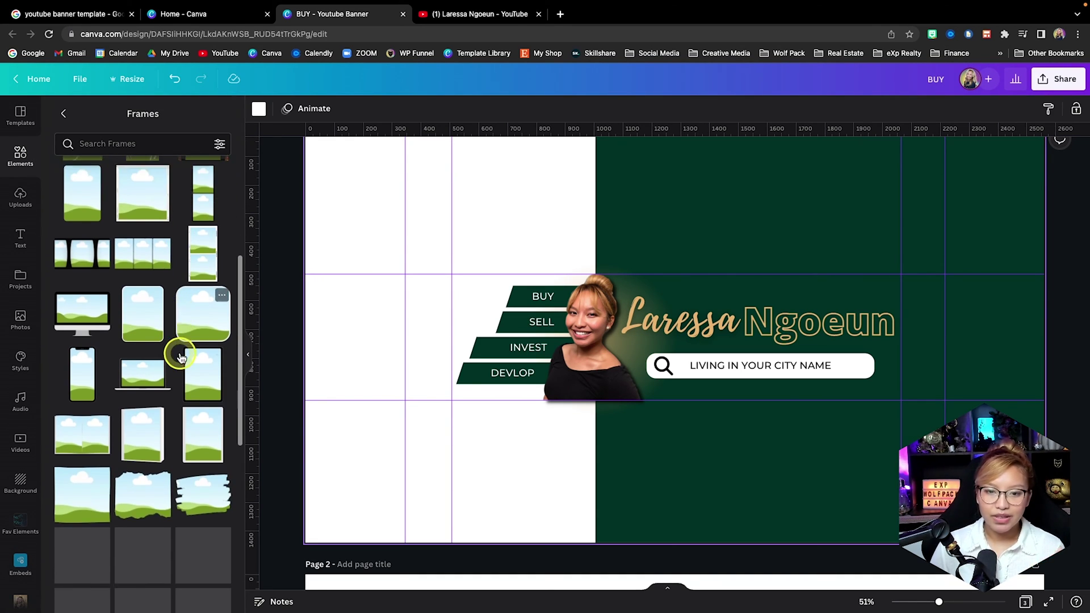
{"action": "left_click", "coordinate": [201, 387]}
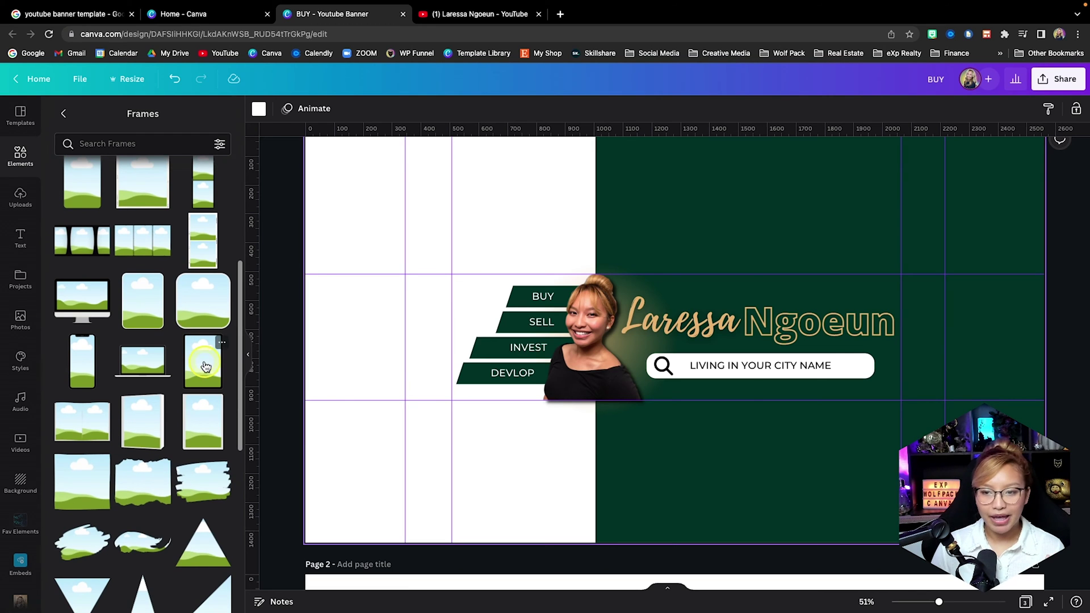
Place the tablet frame at the banner's right edge, shrunk and tilted slightly clockwise.
{"action": "left_click_drag", "start_coordinate": [710, 427], "coordinate": [992, 384]}
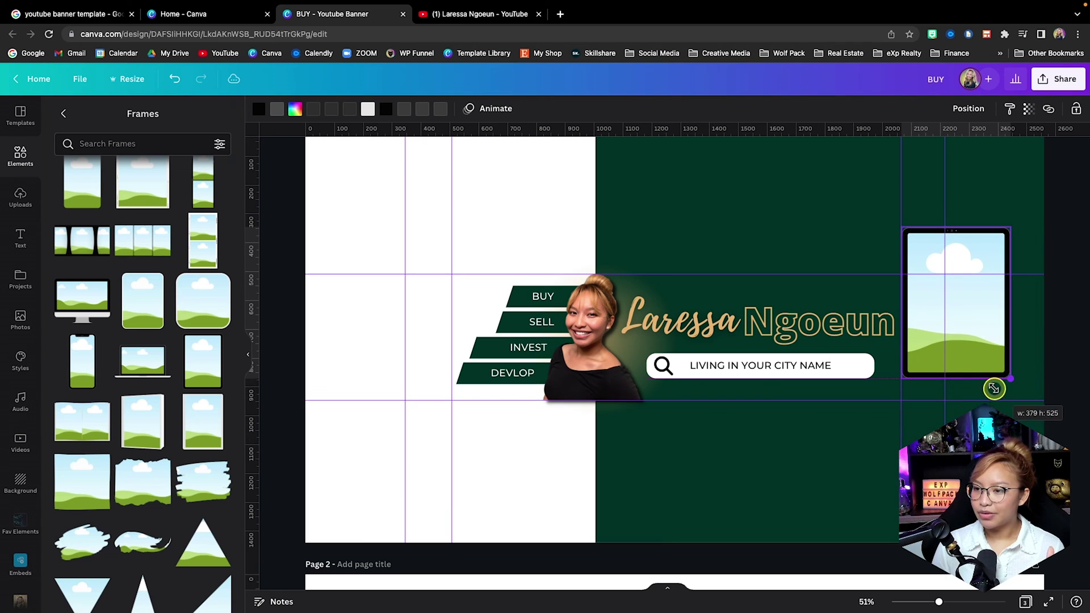
{"action": "left_click_drag", "start_coordinate": [992, 333], "coordinate": [1000, 357]}
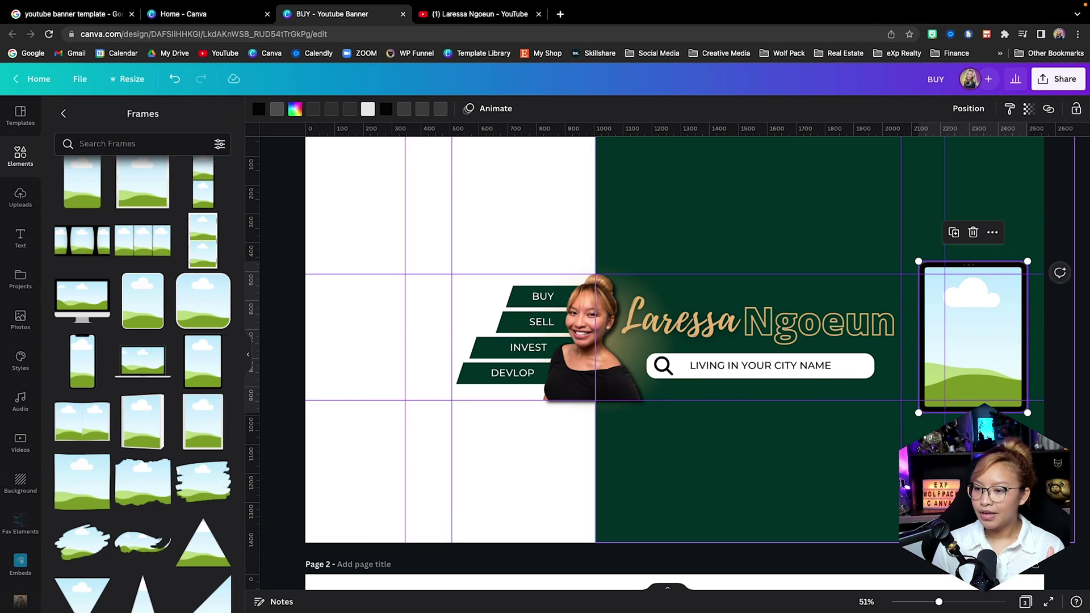
{"action": "left_click_drag", "start_coordinate": [1059, 267], "coordinate": [1068, 281]}
{"action": "left_click_drag", "start_coordinate": [1017, 420], "coordinate": [1004, 405]}
{"action": "left_click_drag", "start_coordinate": [990, 349], "coordinate": [993, 358]}
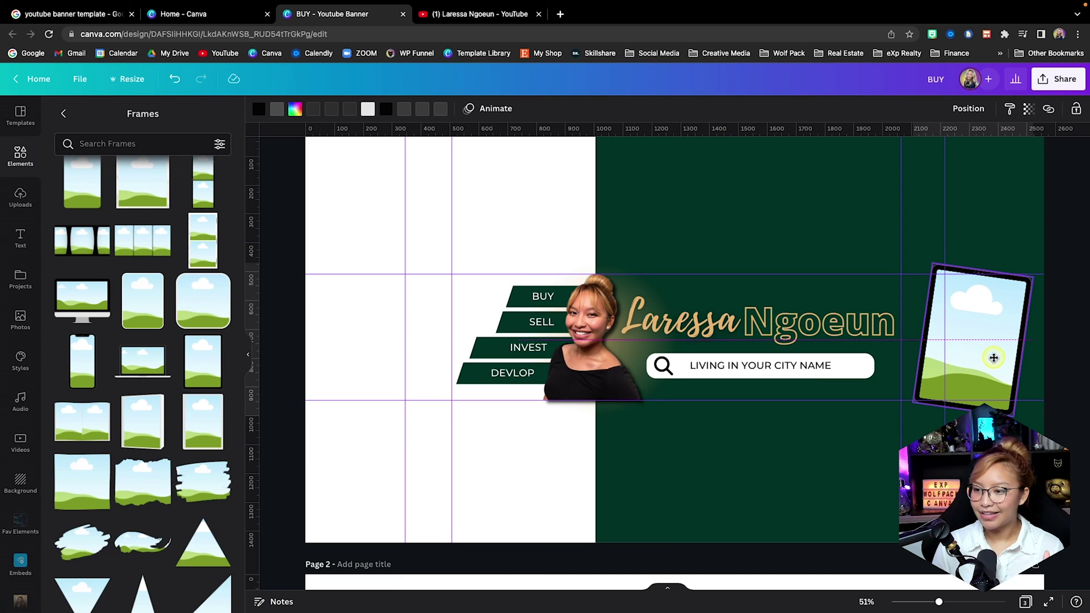
{"action": "key", "text": "Escape"}
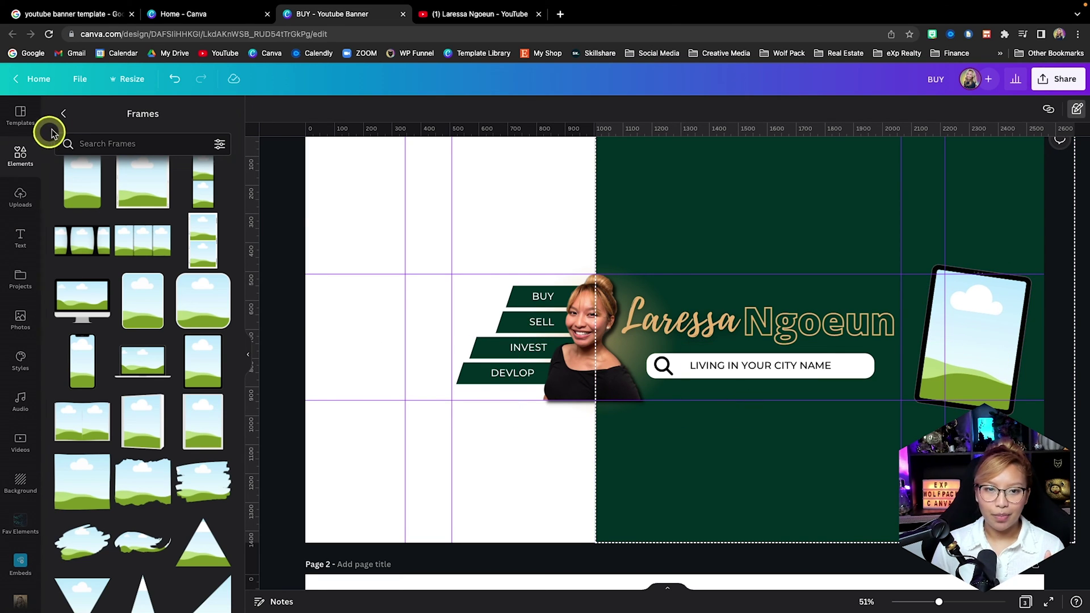
{"action": "left_click", "coordinate": [62, 114]}
{"action": "left_click", "coordinate": [156, 111]}
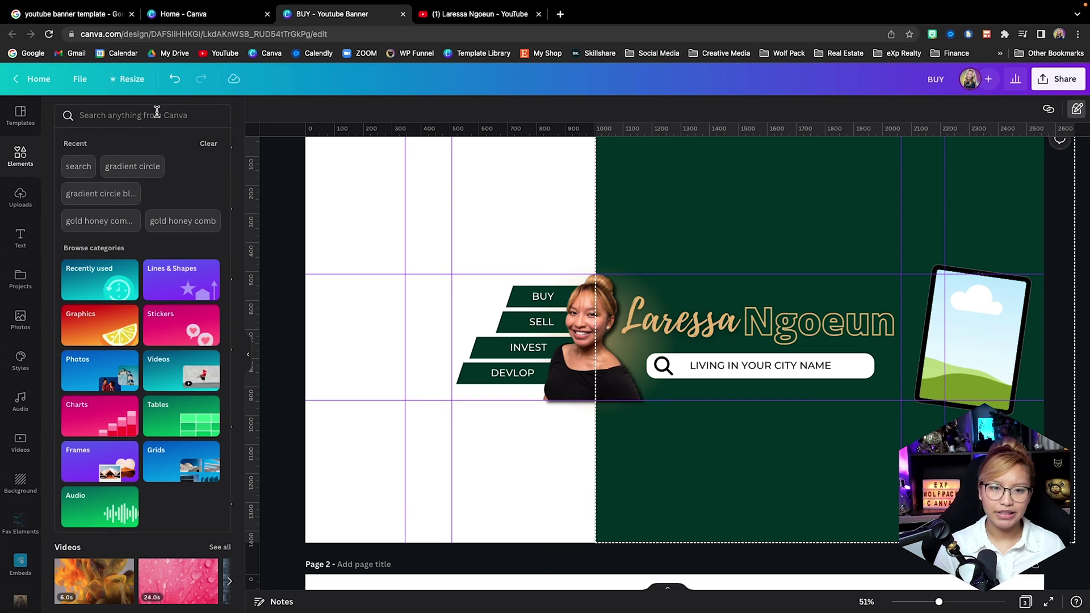
Add a honeycomb outline from a 'gold honey comb abstract shape' search, coloured soft gold.
{"action": "type", "text": "gold"}
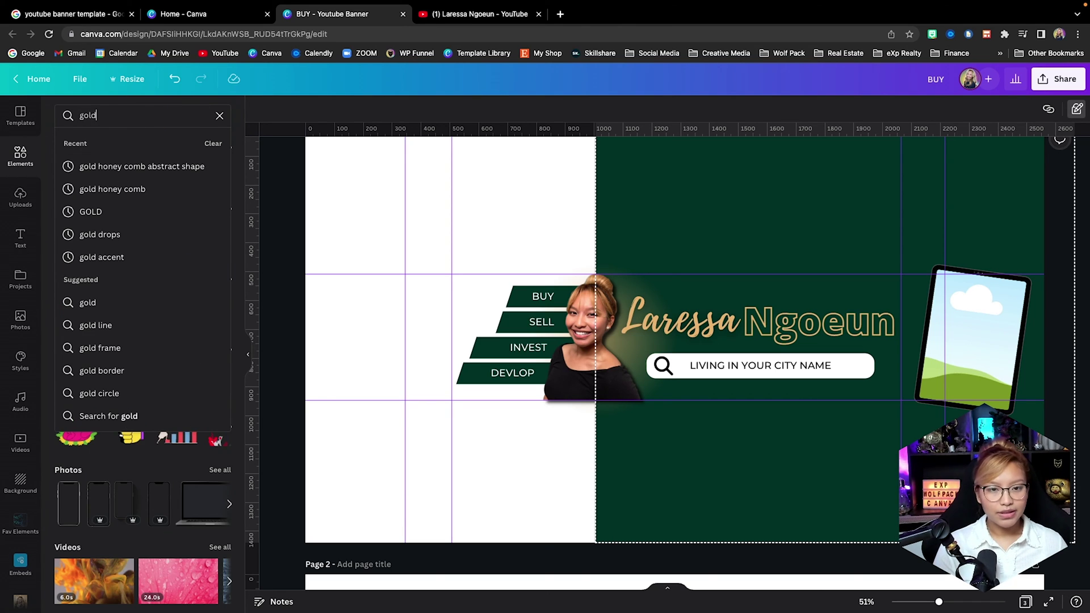
{"action": "type", "text": " honey"}
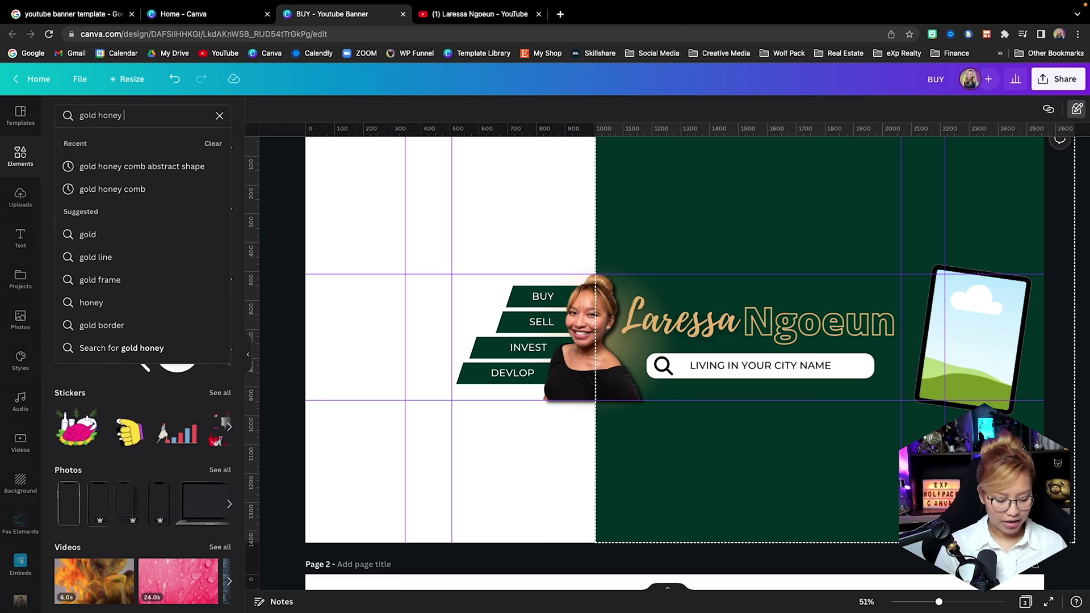
{"action": "type", "text": " comb abstr"}
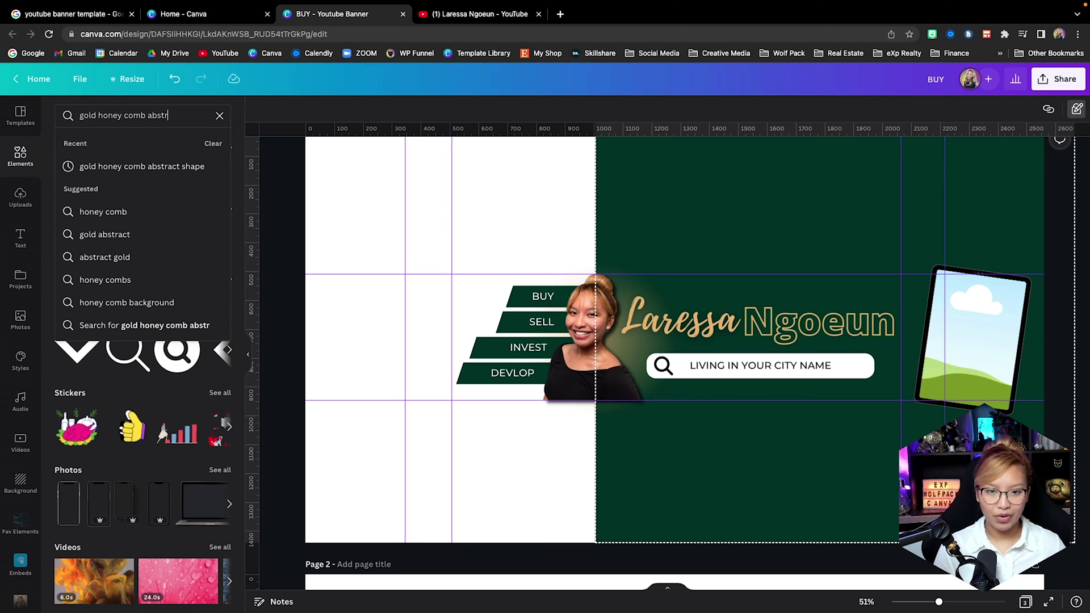
{"action": "type", "text": "act shape"}
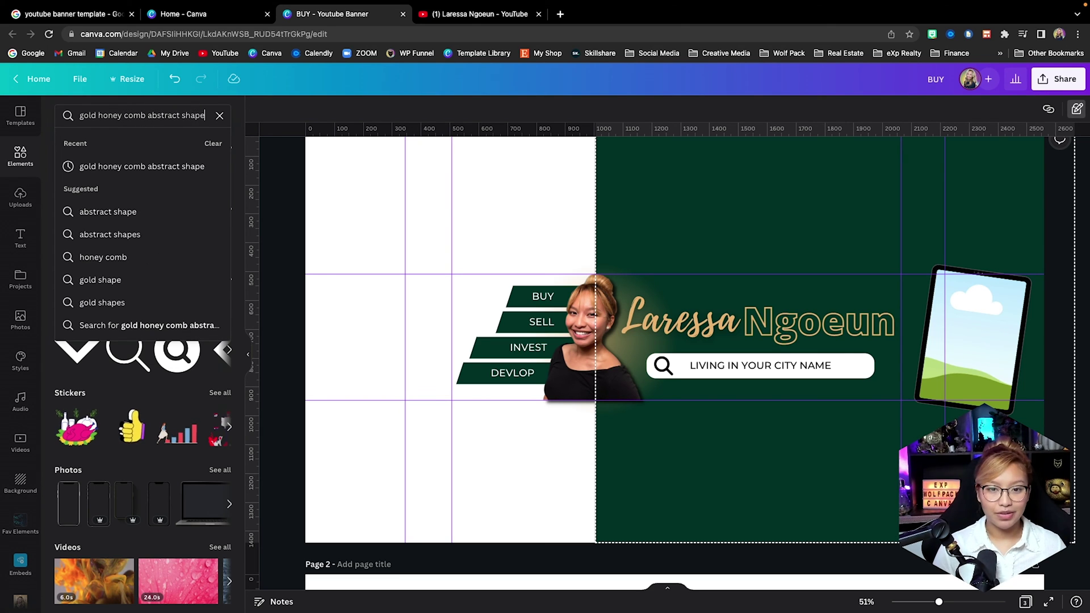
{"action": "key", "text": "Return"}
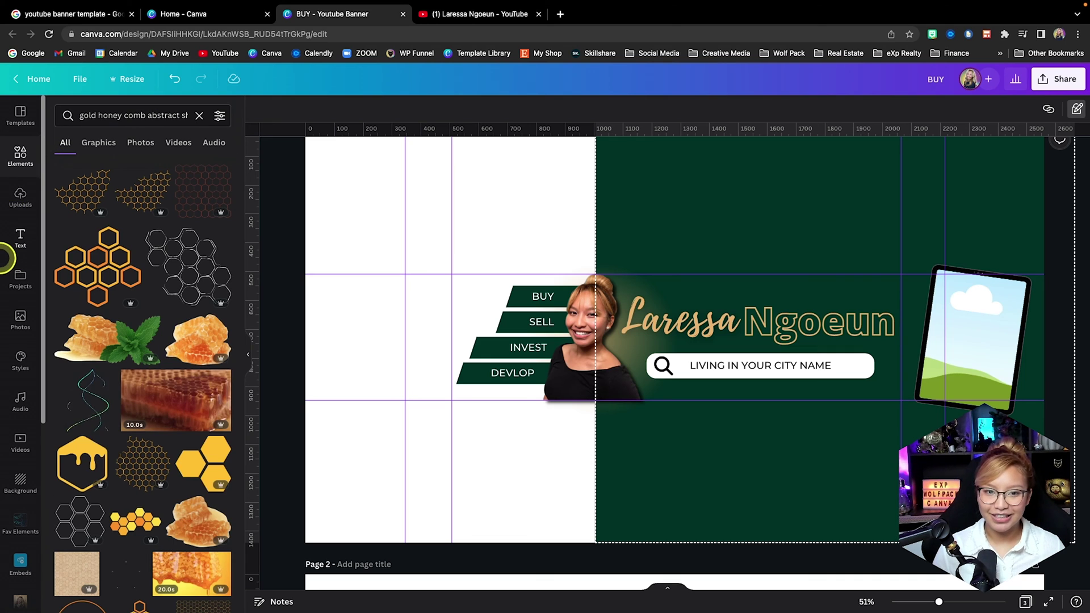
{"action": "left_click", "coordinate": [87, 198]}
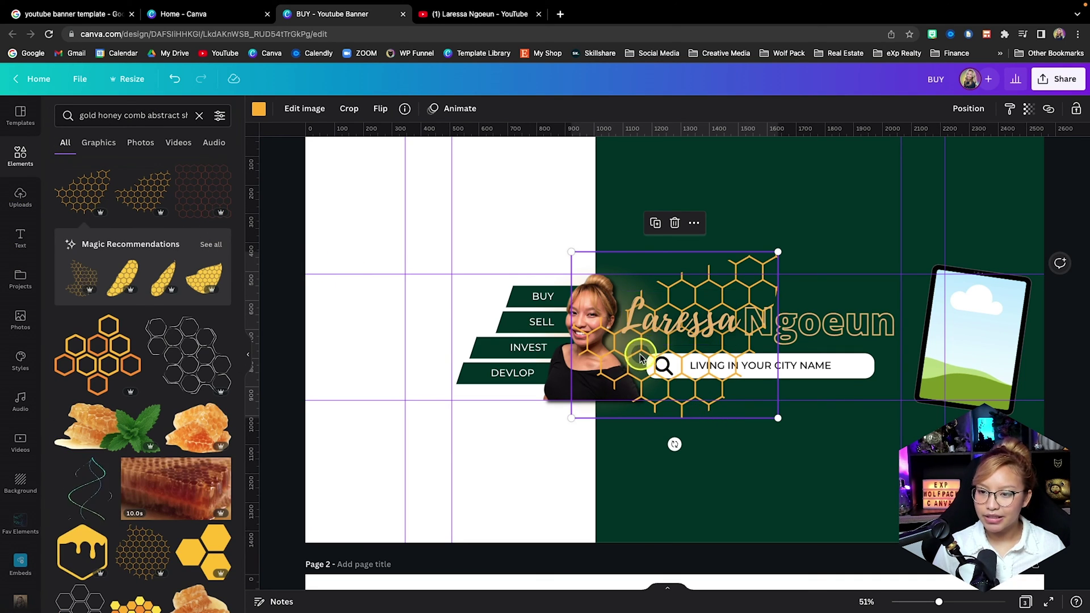
{"action": "left_click", "coordinate": [258, 112]}
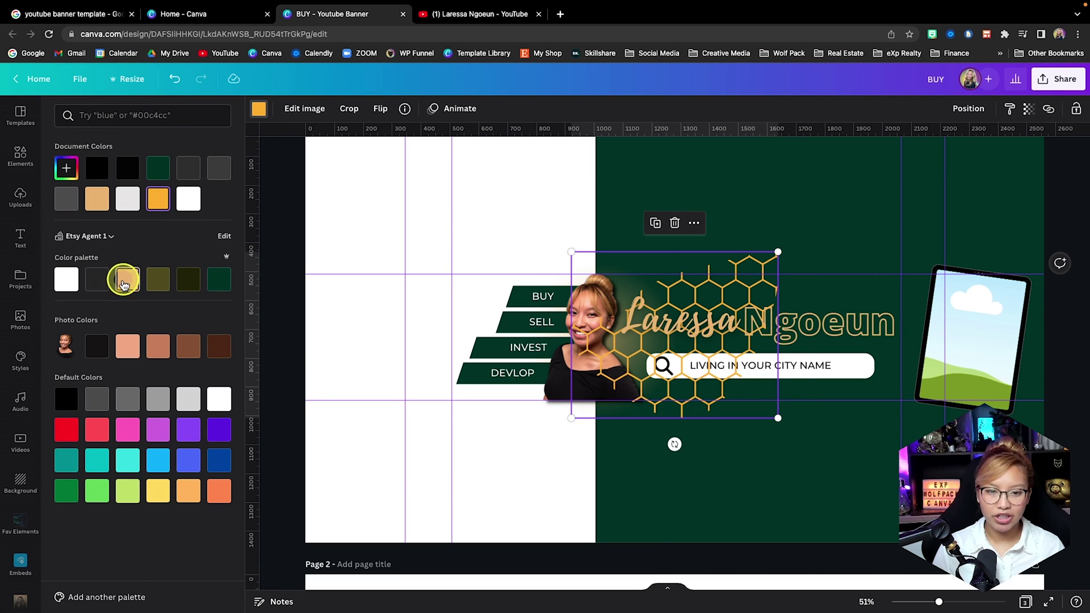
{"action": "left_click", "coordinate": [714, 295]}
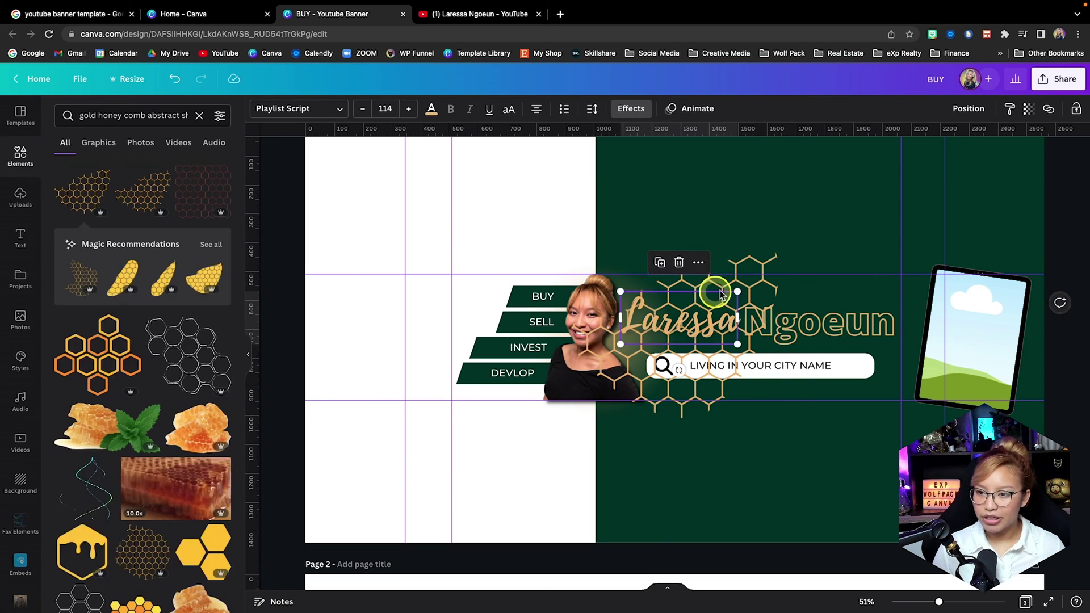
Move the honeycomb over the tablet frame at the right edge and shrink it to fit.
{"action": "left_click", "coordinate": [760, 291]}
{"action": "left_click_drag", "start_coordinate": [759, 290], "coordinate": [1078, 296]}
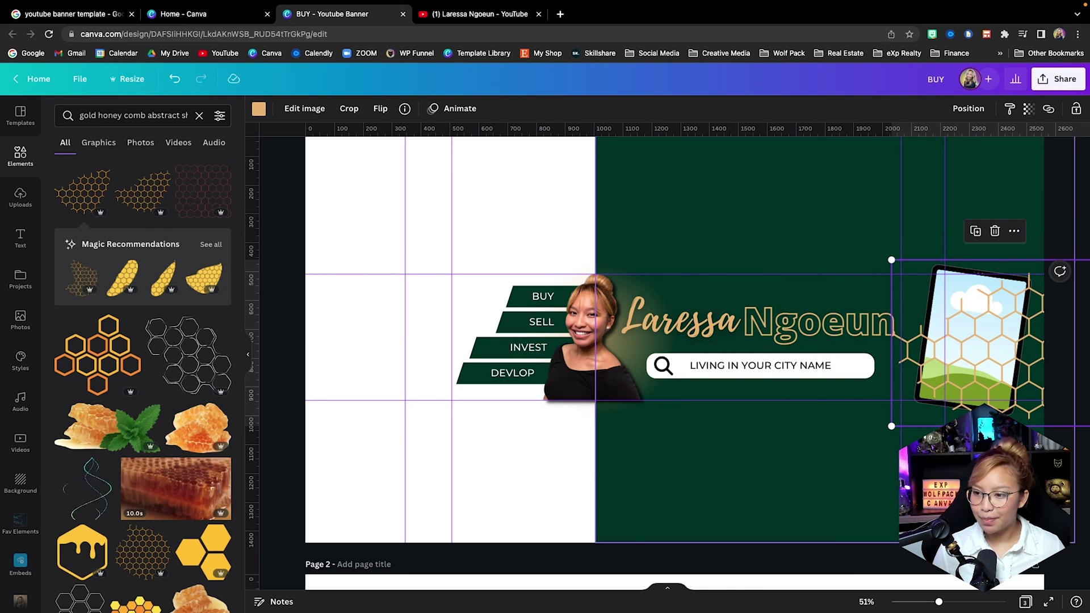
{"action": "scroll", "coordinate": [1037, 433], "scroll_direction": "right", "scroll_amount": 2}
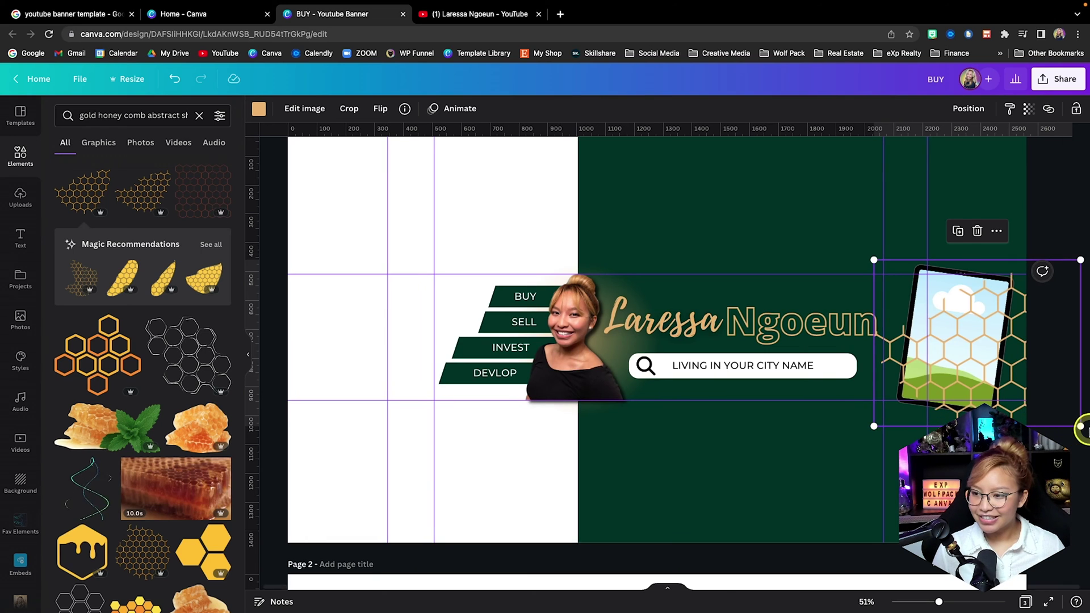
{"action": "left_click_drag", "start_coordinate": [1078, 426], "coordinate": [1068, 416]}
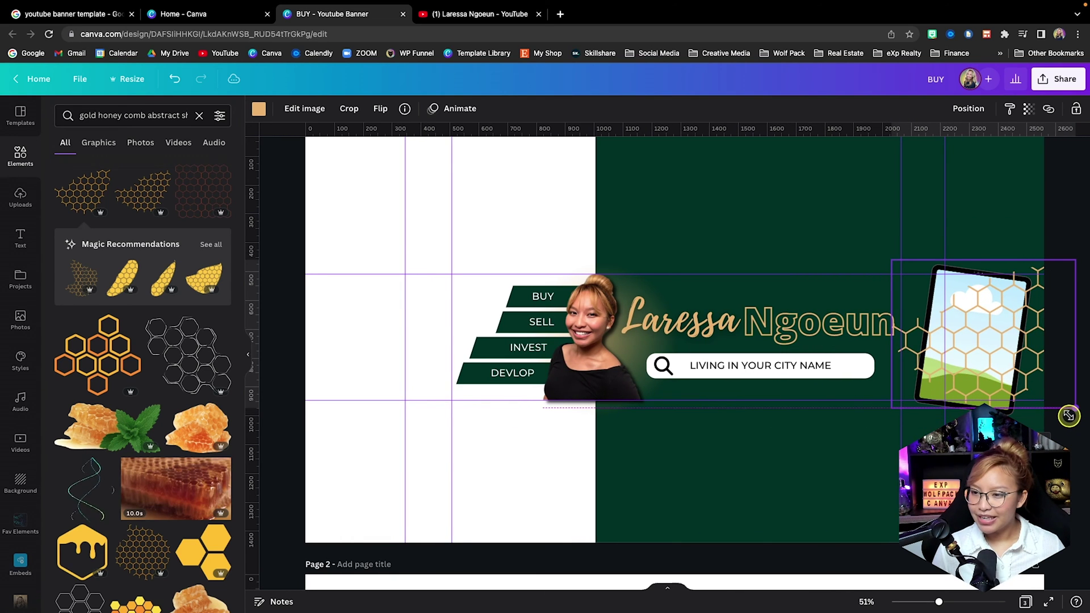
{"action": "scroll", "coordinate": [1041, 384], "scroll_direction": "up", "scroll_amount": 5, "text": "ctrl"}
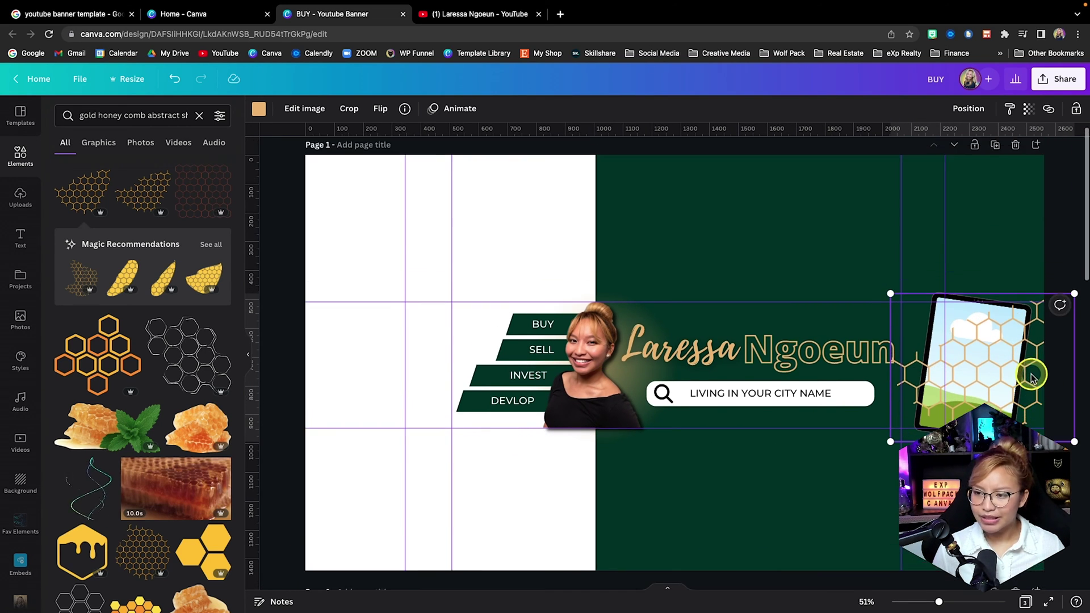
{"action": "scroll", "coordinate": [760, 378], "scroll_direction": "up", "scroll_amount": 4, "text": "ctrl"}
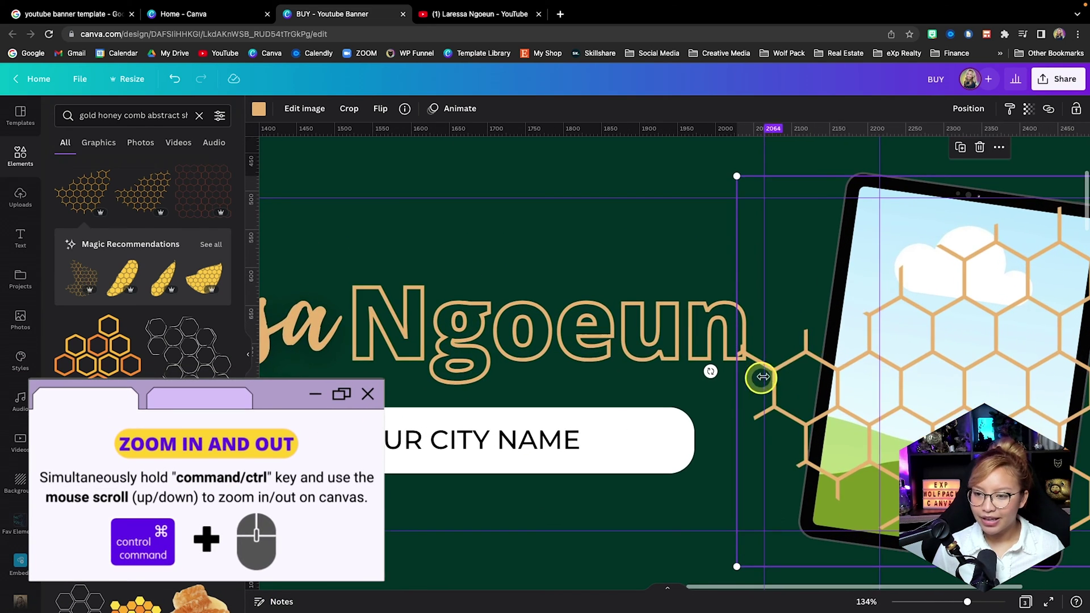
{"action": "left_click_drag", "start_coordinate": [800, 378], "coordinate": [806, 384]}
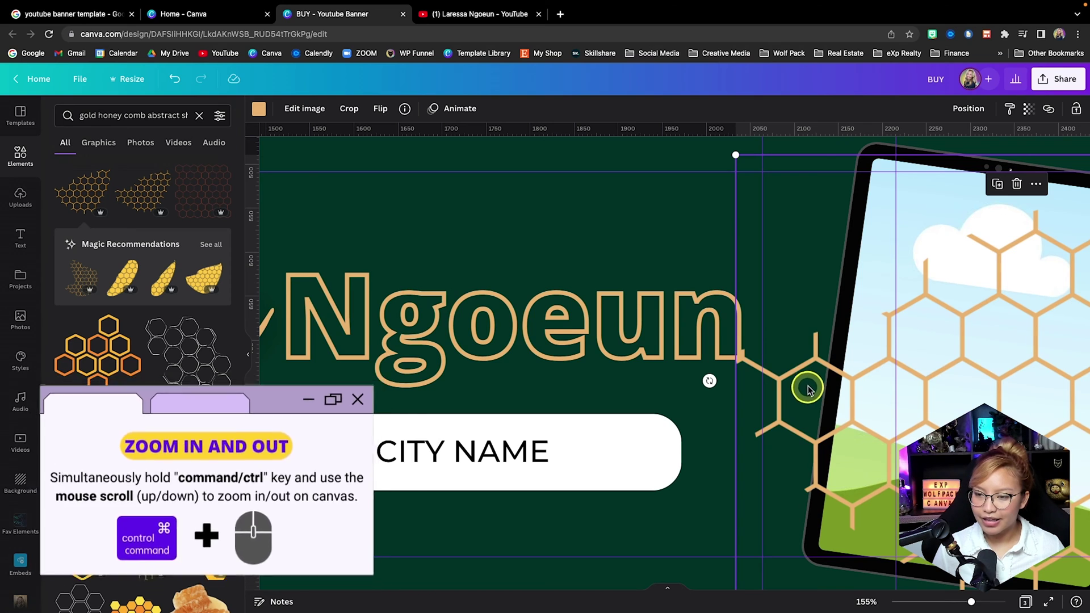
{"action": "scroll", "coordinate": [809, 398], "scroll_direction": "down", "scroll_amount": 3}
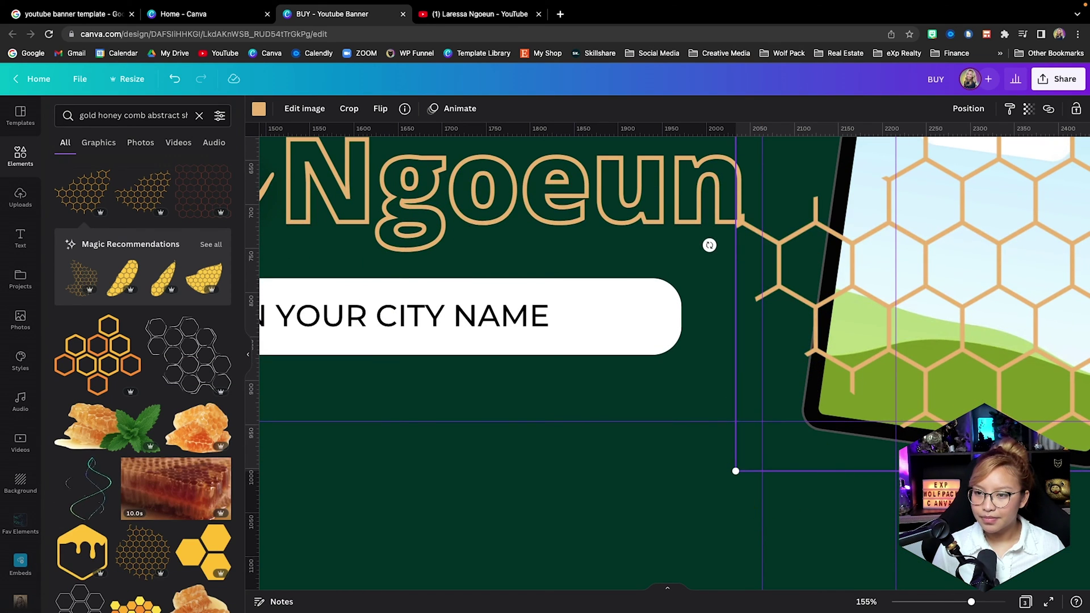
{"action": "left_click", "coordinate": [786, 506]}
{"action": "scroll", "coordinate": [736, 498], "scroll_direction": "down", "scroll_amount": 5}
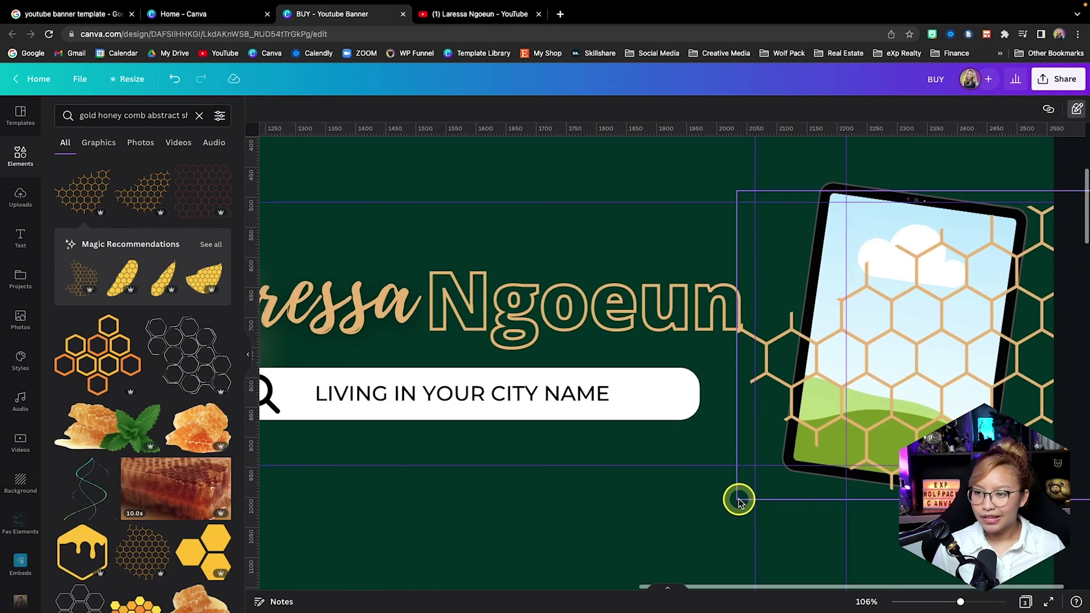
{"action": "scroll", "coordinate": [738, 499], "scroll_direction": "down", "scroll_amount": 2, "text": "ctrl"}
{"action": "left_click", "coordinate": [806, 448]}
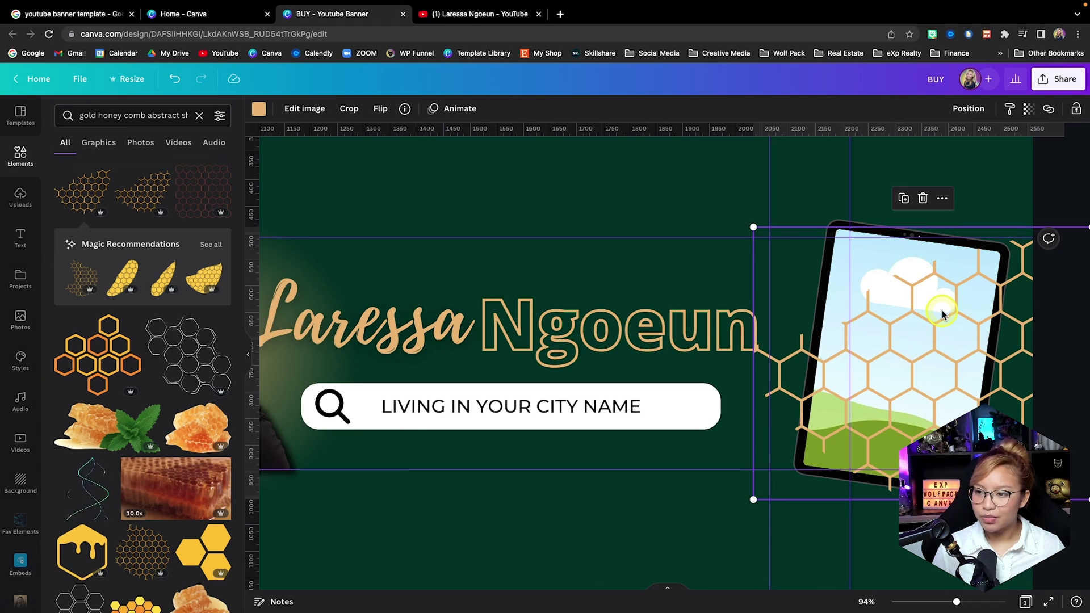
Send the honeycomb to back, then forward once so it sits behind the tablet frame.
{"action": "left_click", "coordinate": [957, 113]}
{"action": "left_click", "coordinate": [925, 163]}
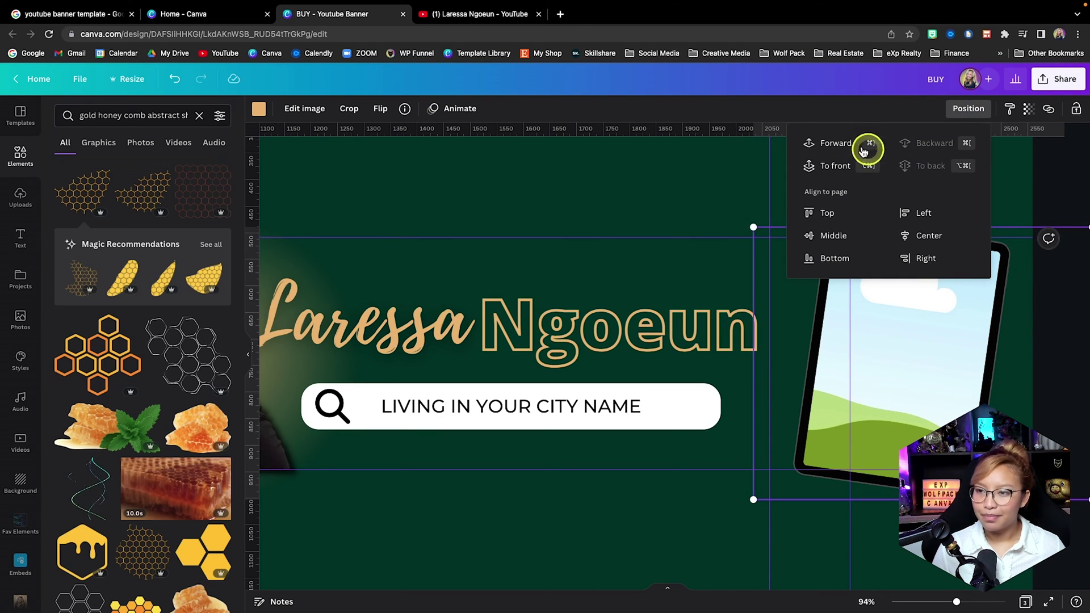
{"action": "left_click", "coordinate": [836, 144]}
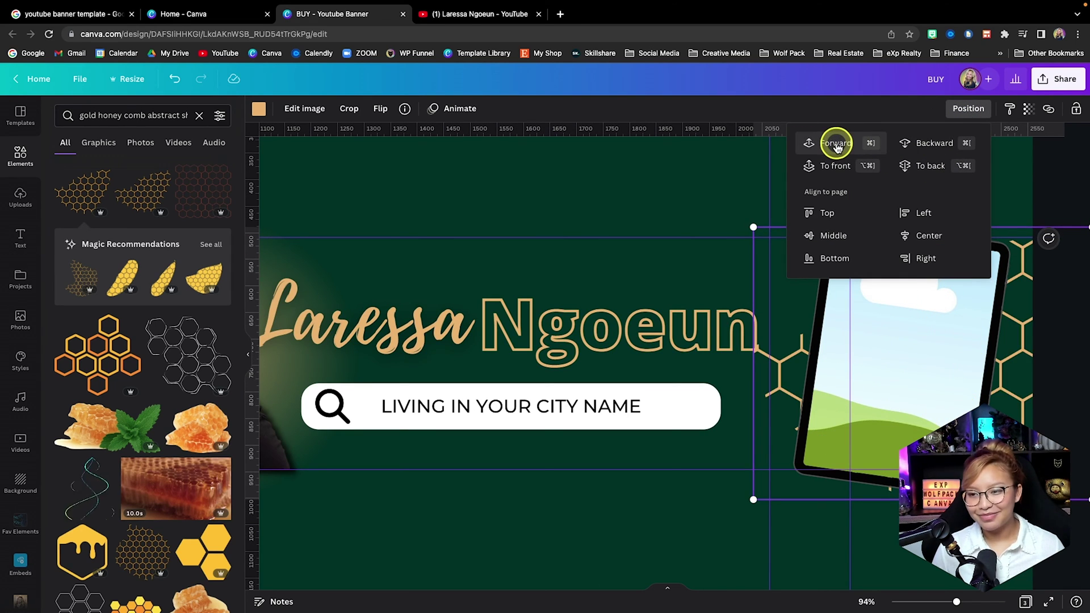
{"action": "key", "text": "Escape"}
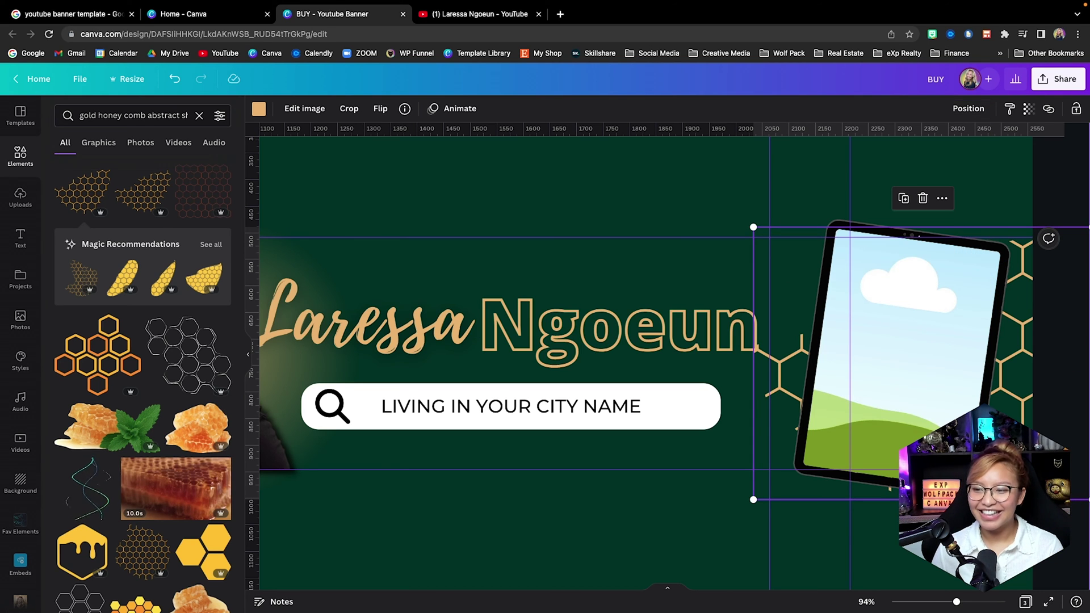
{"action": "left_click", "coordinate": [633, 545]}
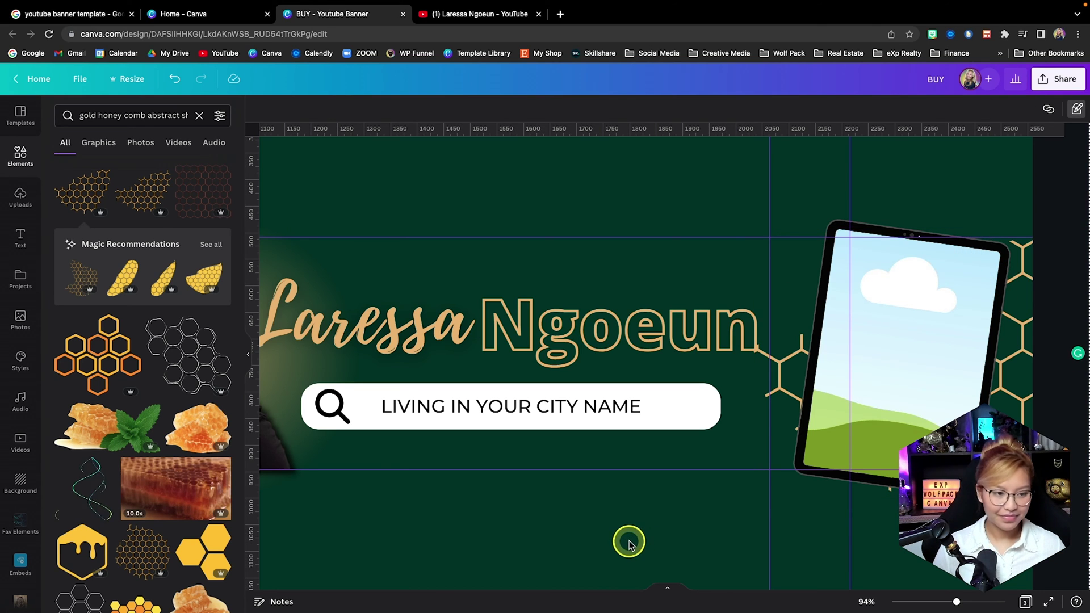
{"action": "scroll", "coordinate": [628, 542], "scroll_direction": "down", "scroll_amount": 5}
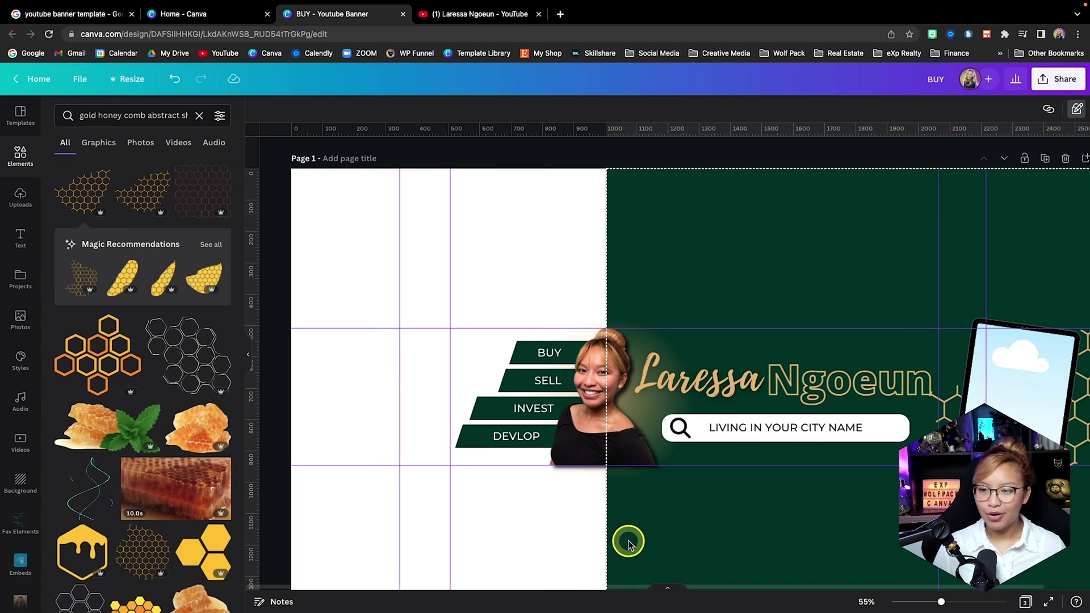
{"action": "scroll", "coordinate": [629, 543], "scroll_direction": "down", "scroll_amount": 1}
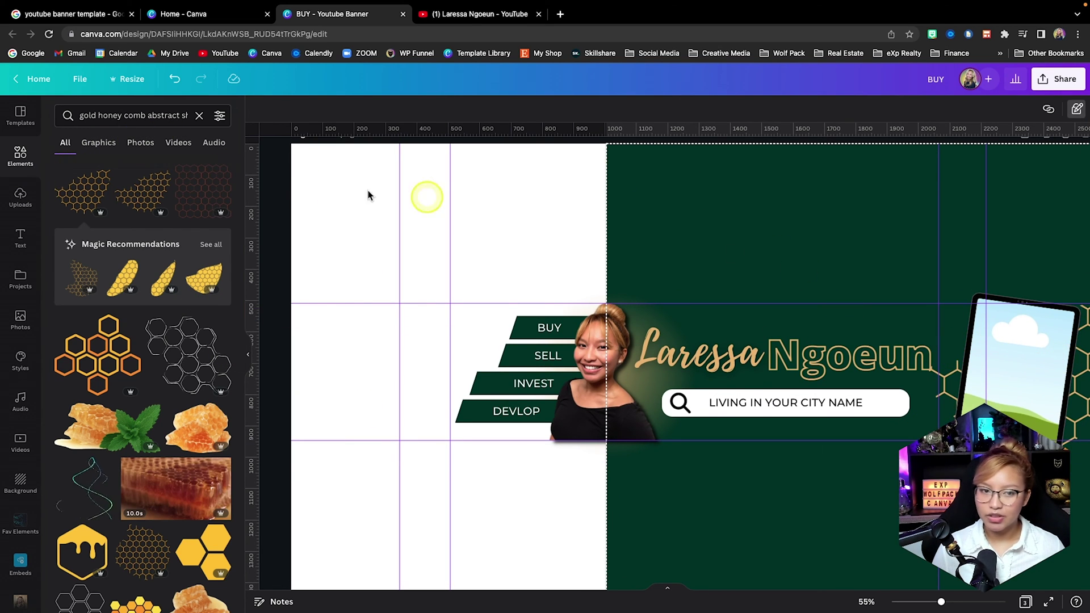
Fill the tilted tablet frame with the uploaded green Buyer Guide cover image.
{"action": "left_click", "coordinate": [21, 196]}
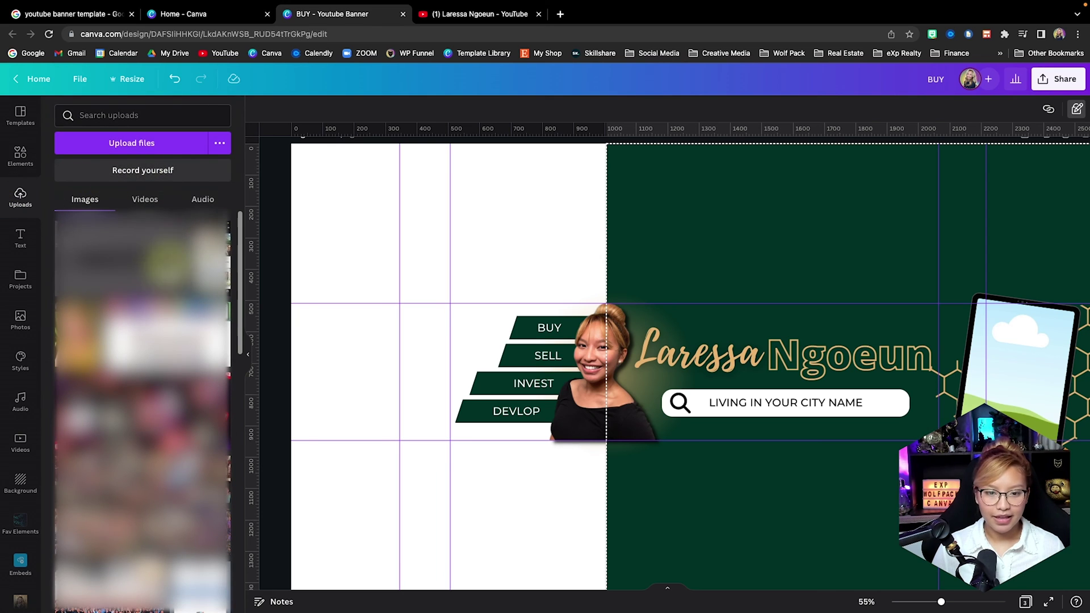
{"action": "scroll", "coordinate": [142, 398], "scroll_direction": "down", "scroll_amount": 2}
{"action": "scroll", "coordinate": [143, 397], "scroll_direction": "down", "scroll_amount": 10}
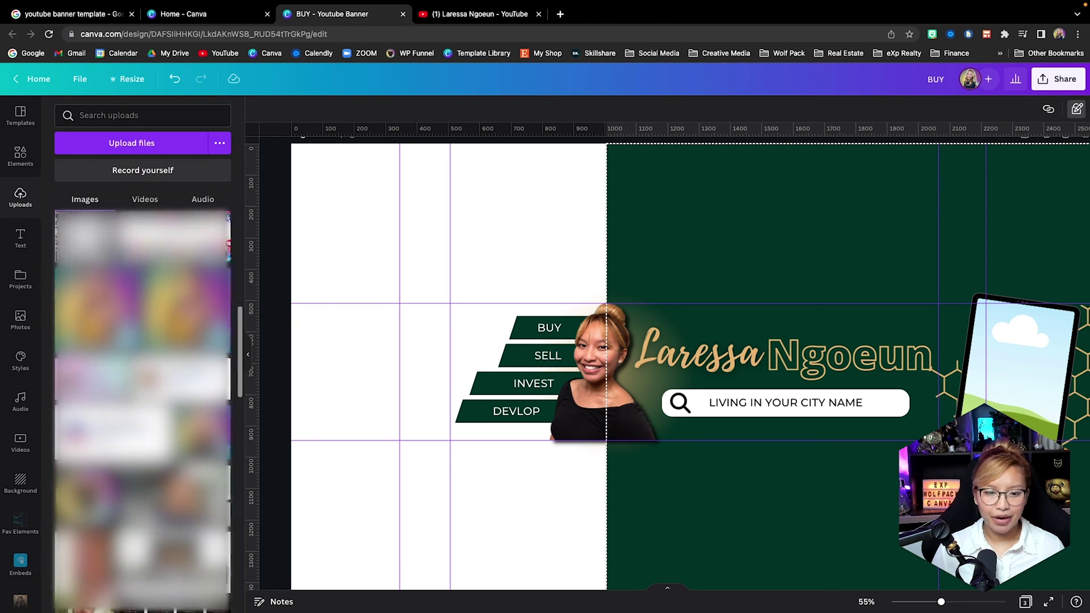
{"action": "scroll", "coordinate": [142, 409], "scroll_direction": "down", "scroll_amount": 10}
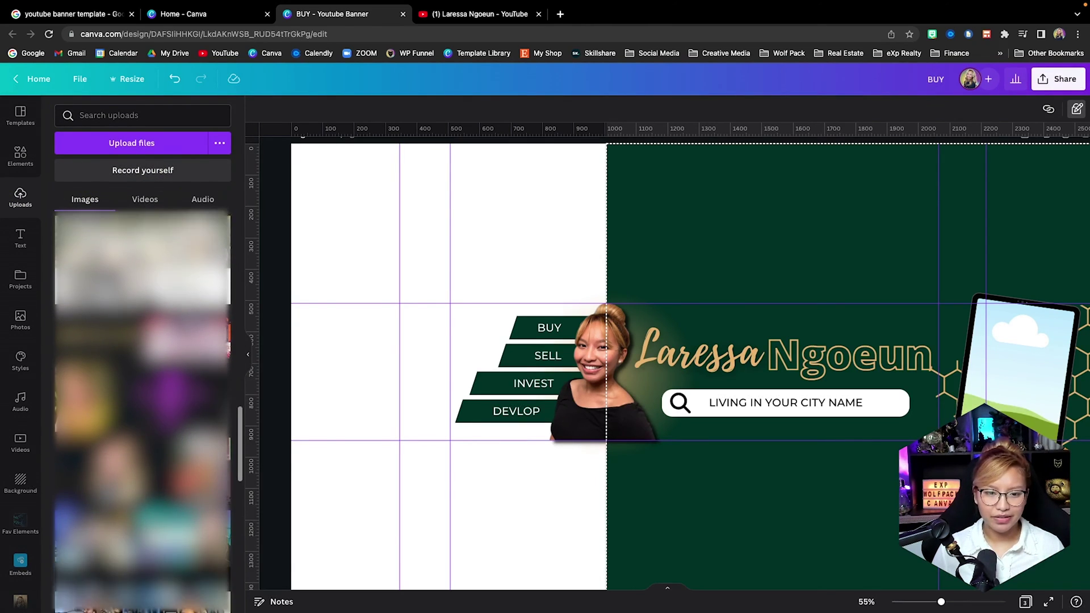
{"action": "scroll", "coordinate": [142, 408], "scroll_direction": "down", "scroll_amount": 10}
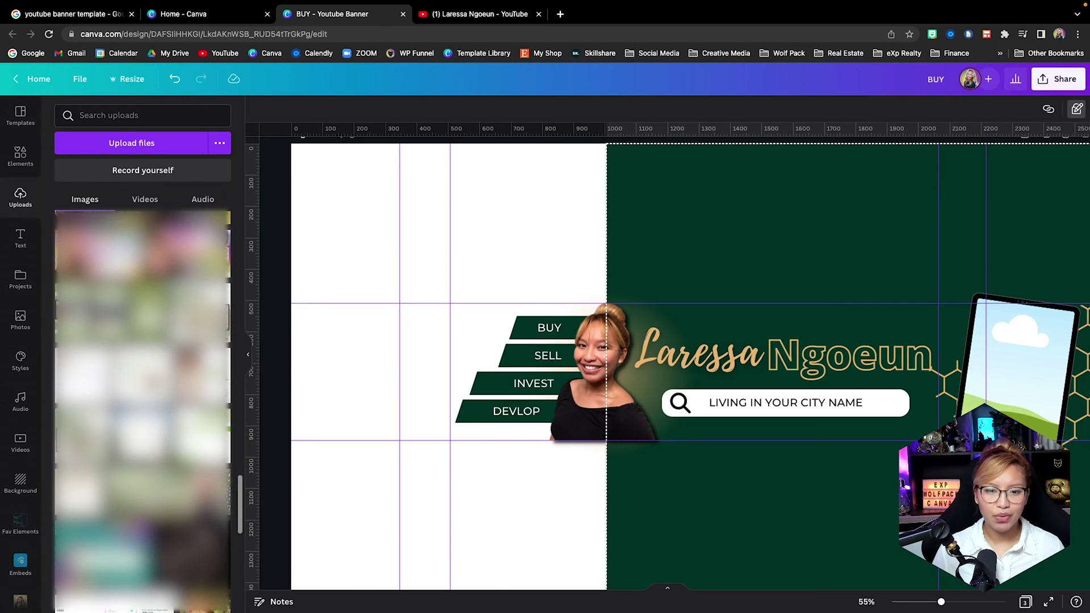
{"action": "scroll", "coordinate": [143, 408], "scroll_direction": "down", "scroll_amount": 8}
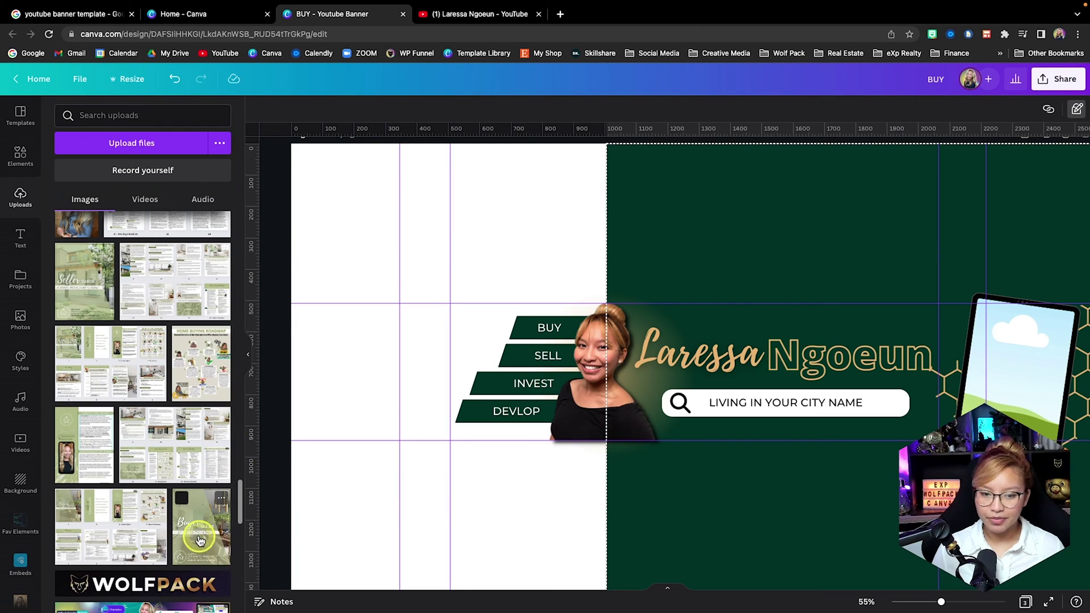
{"action": "left_click_drag", "start_coordinate": [199, 530], "coordinate": [1006, 341]}
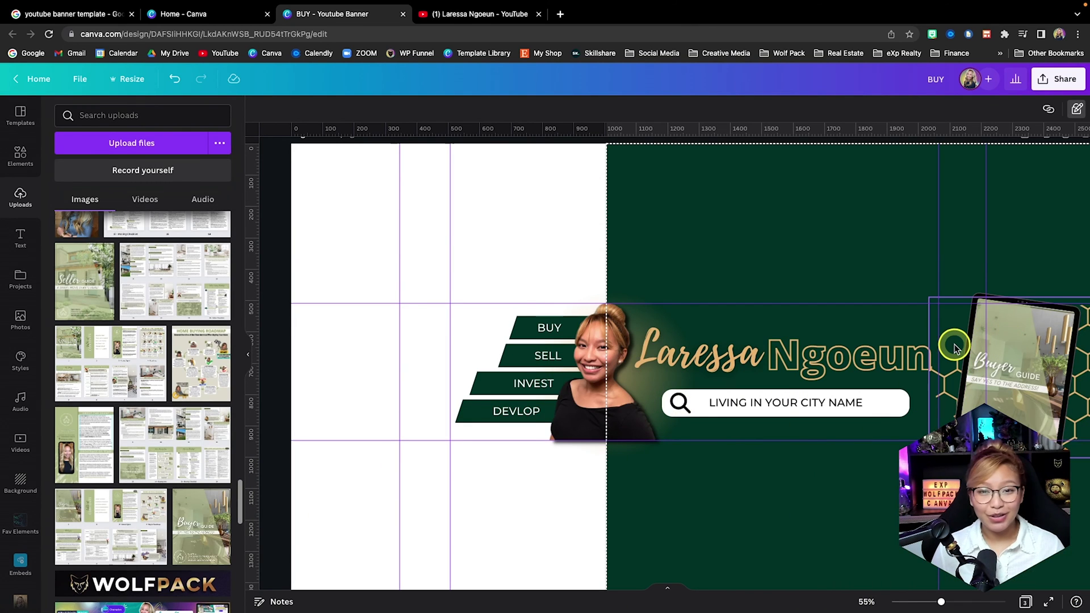
{"action": "scroll", "coordinate": [1037, 366], "scroll_direction": "right", "scroll_amount": 2}
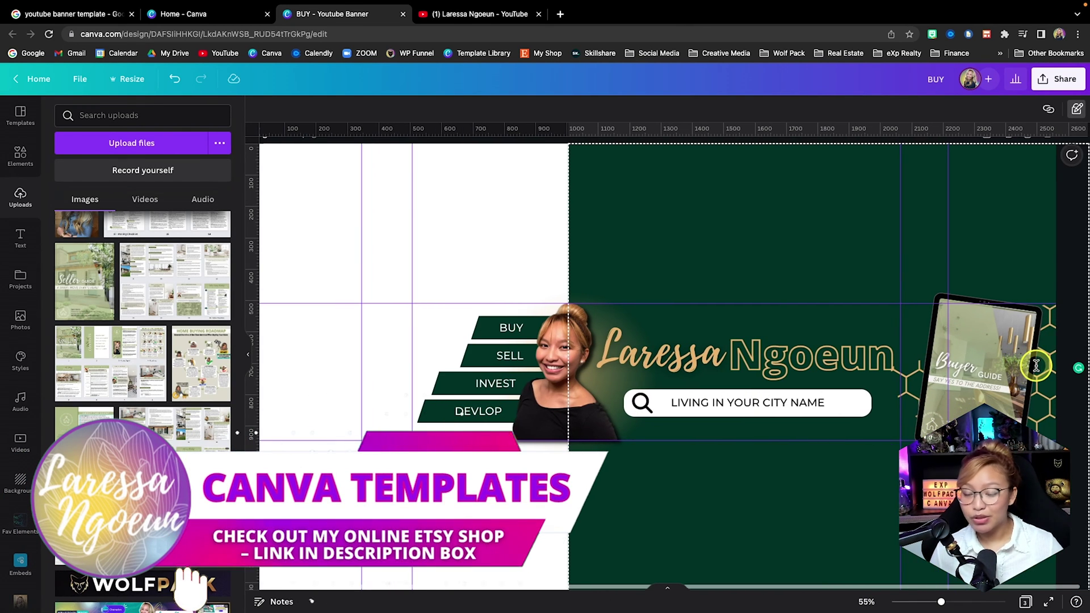
{"action": "scroll", "coordinate": [1036, 367], "scroll_direction": "left", "scroll_amount": 2}
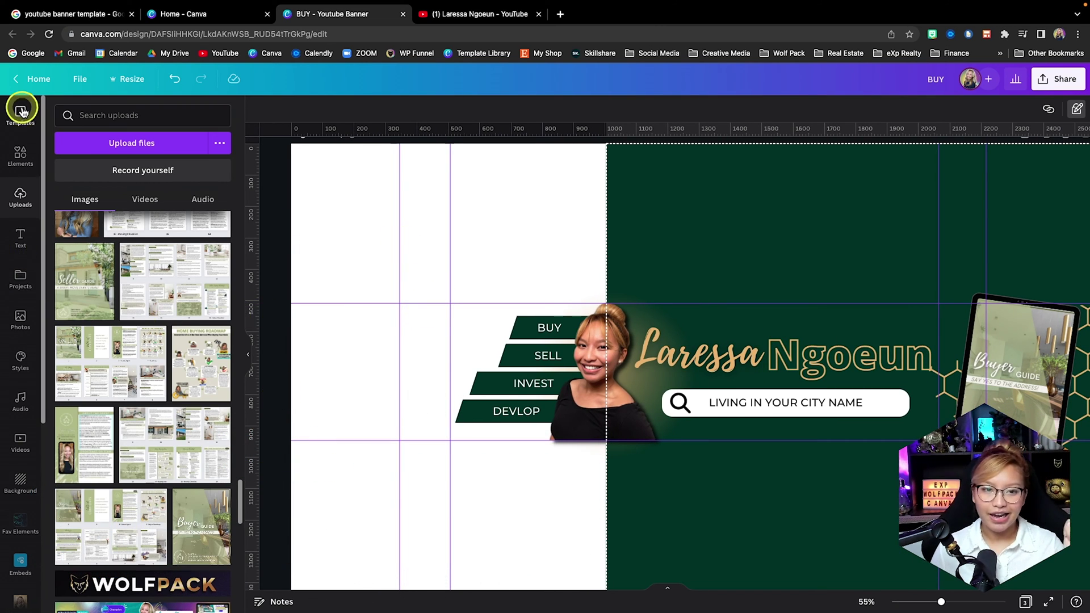
Search Elements for 'subscribe button' and add the red subscribe graphic with a bell.
{"action": "left_click", "coordinate": [21, 154]}
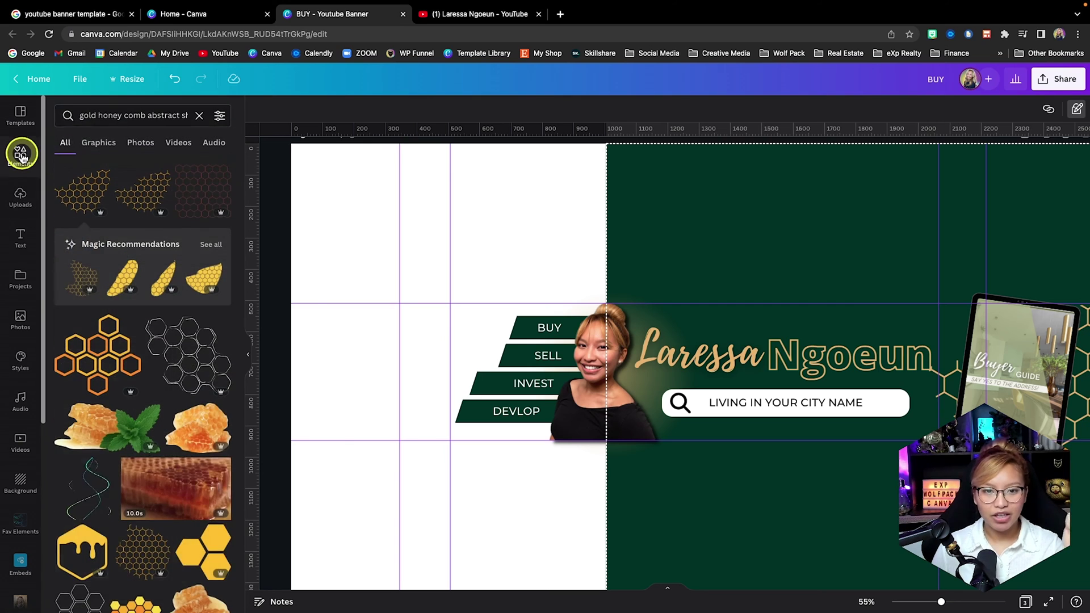
{"action": "left_click", "coordinate": [198, 117]}
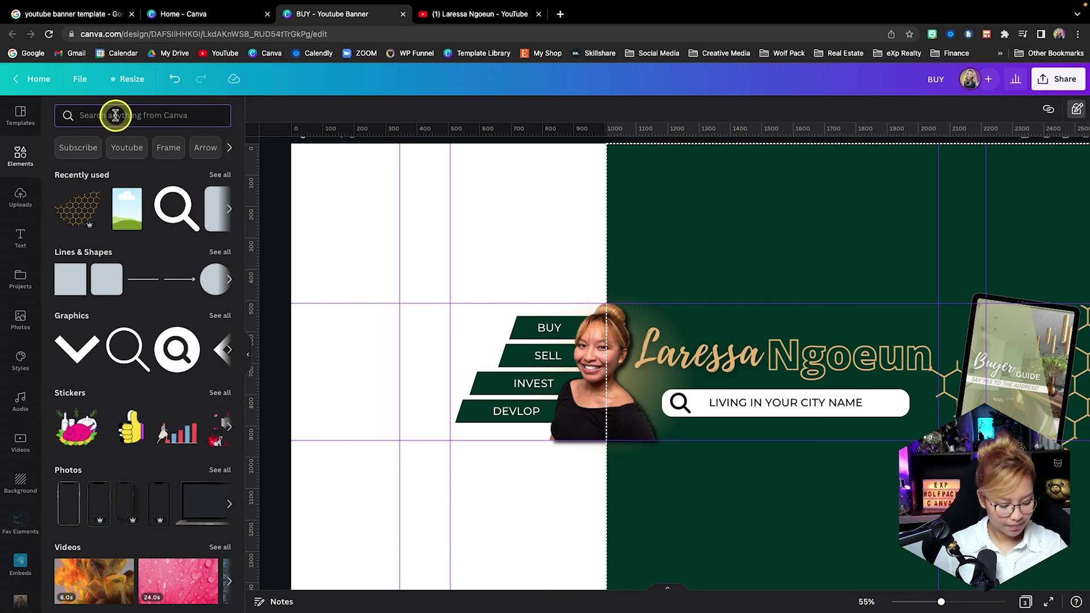
{"action": "type", "text": "subscribe"}
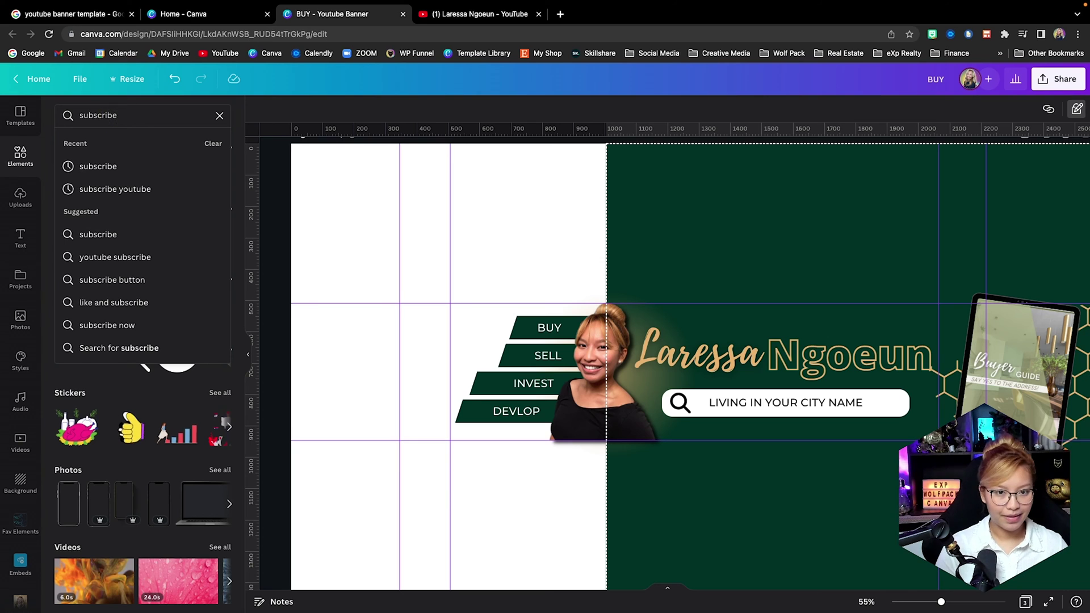
{"action": "type", "text": " buttom"}
{"action": "key", "text": "Return"}
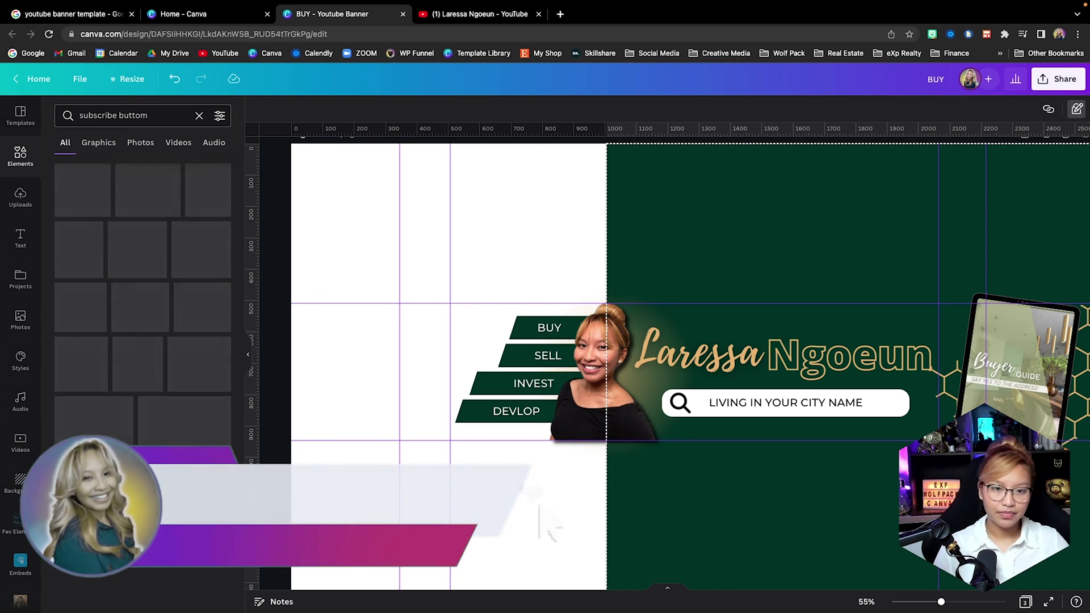
{"action": "left_click", "coordinate": [153, 115]}
{"action": "key", "text": "BackSpace"}
{"action": "type", "text": "n"}
{"action": "key", "text": "Return"}
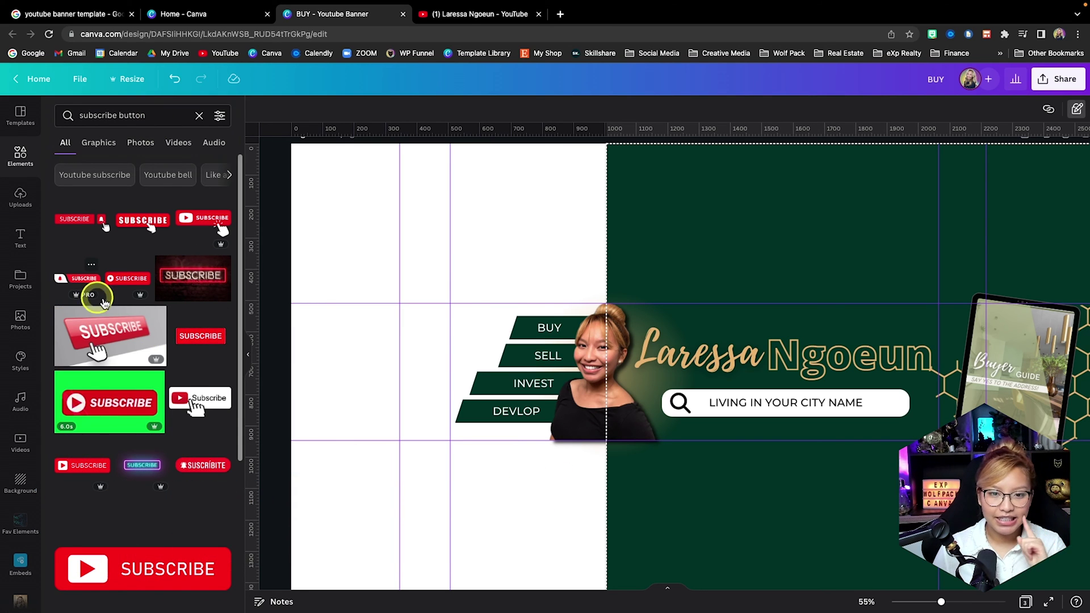
{"action": "left_click", "coordinate": [69, 285]}
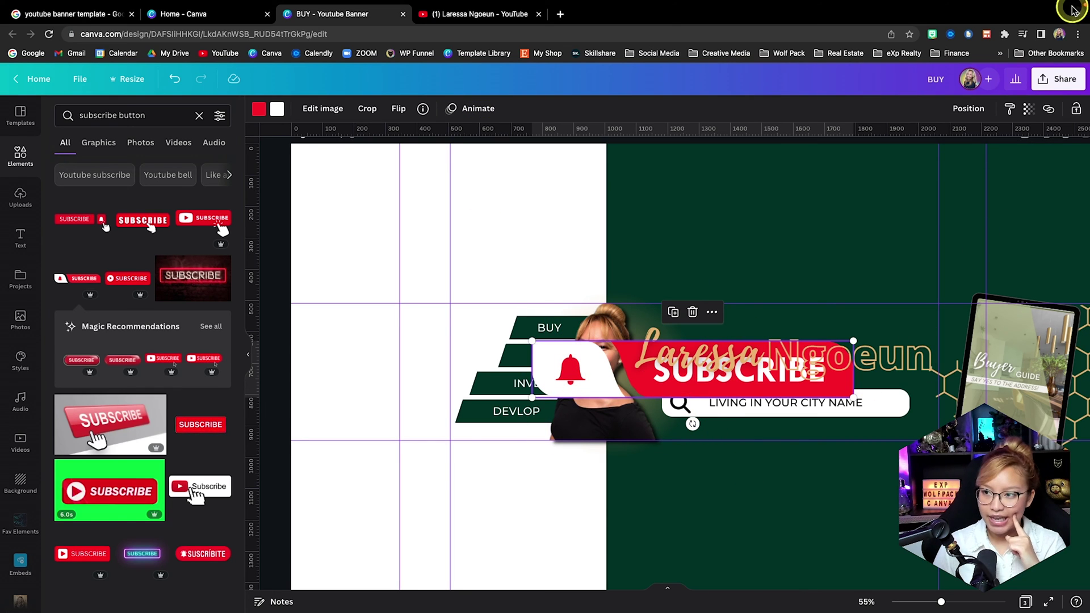
Bring the subscribe button to the front, shrunk and moved to the banner's left.
{"action": "left_click", "coordinate": [969, 108]}
{"action": "left_click", "coordinate": [934, 168]}
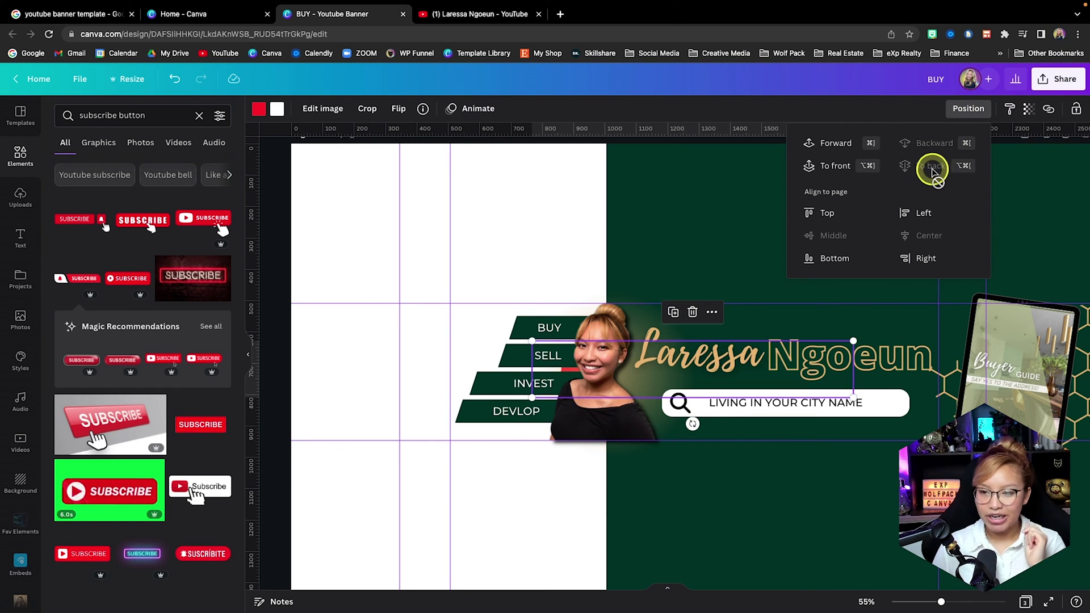
{"action": "left_click", "coordinate": [829, 165]}
{"action": "left_click_drag", "start_coordinate": [733, 375], "coordinate": [498, 375]}
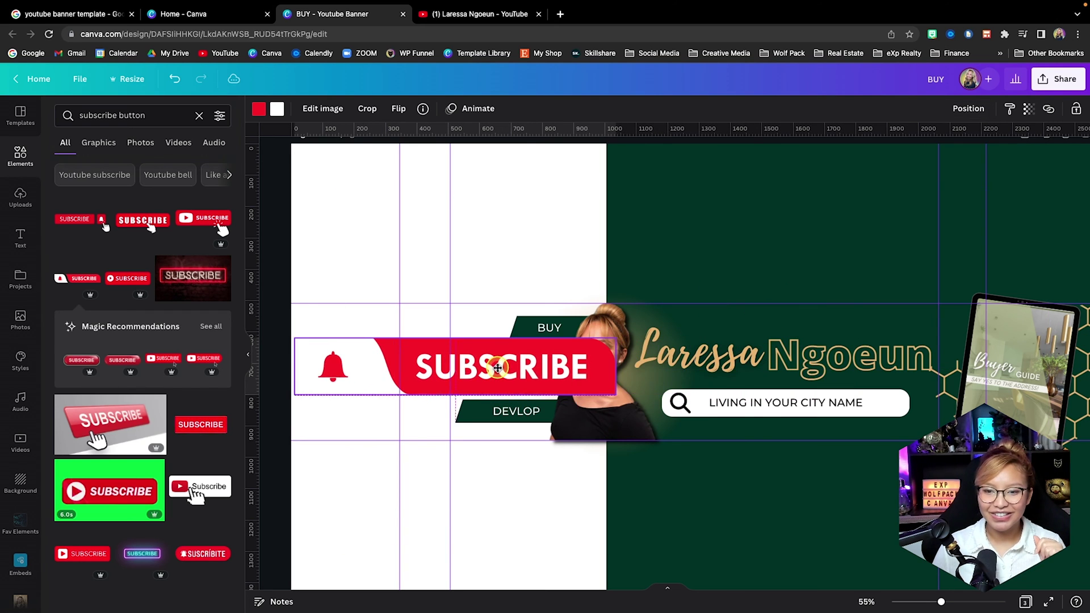
{"action": "left_click_drag", "start_coordinate": [608, 397], "coordinate": [443, 366]}
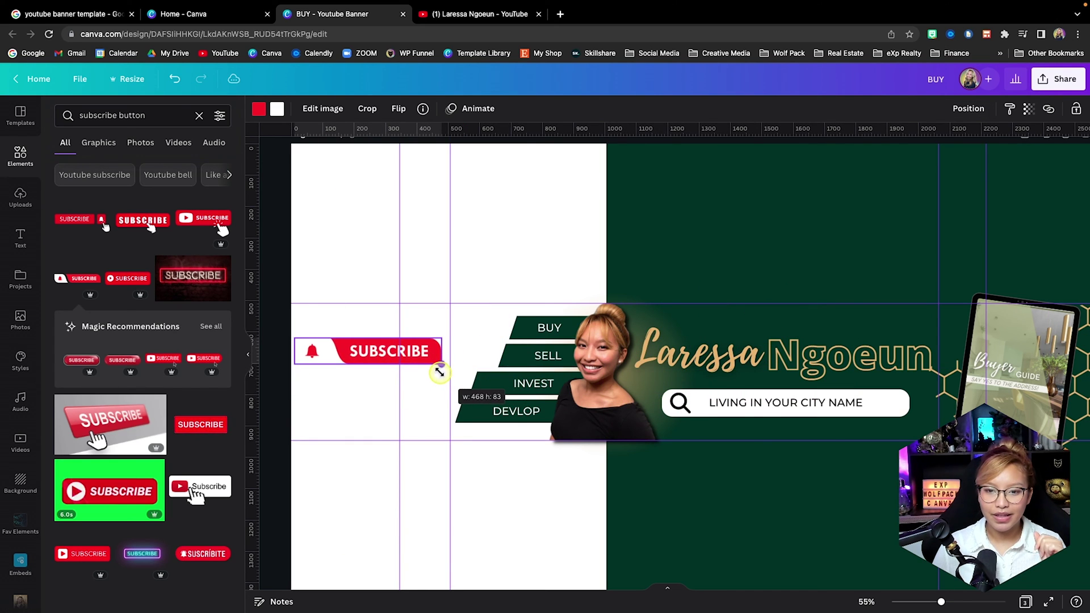
{"action": "left_click_drag", "start_coordinate": [356, 348], "coordinate": [356, 368]}
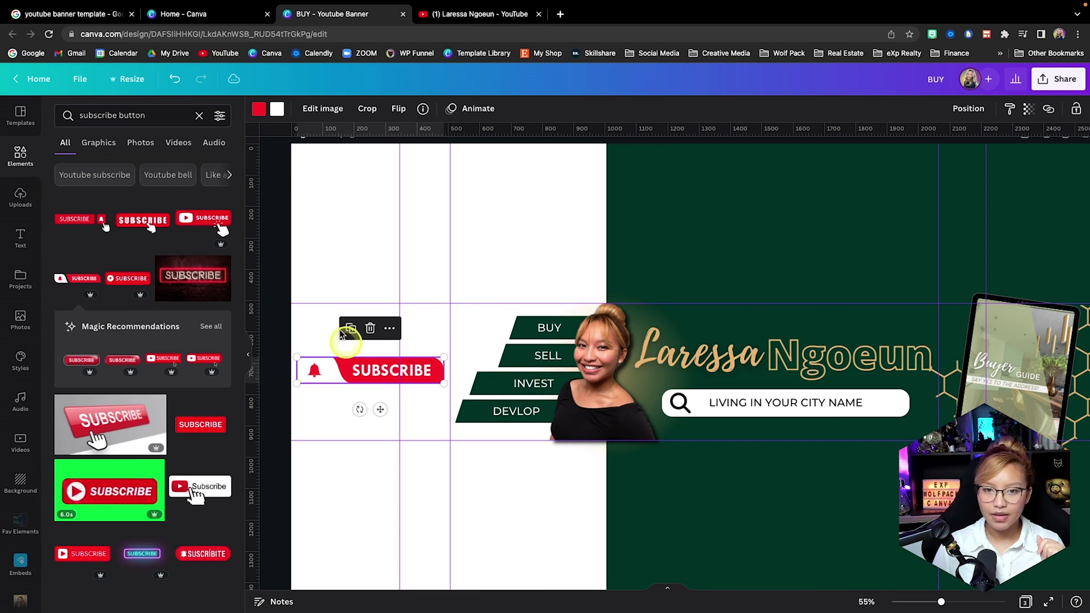
Recolour the subscribe button's red part tan and its white part dark green.
{"action": "left_click", "coordinate": [267, 113]}
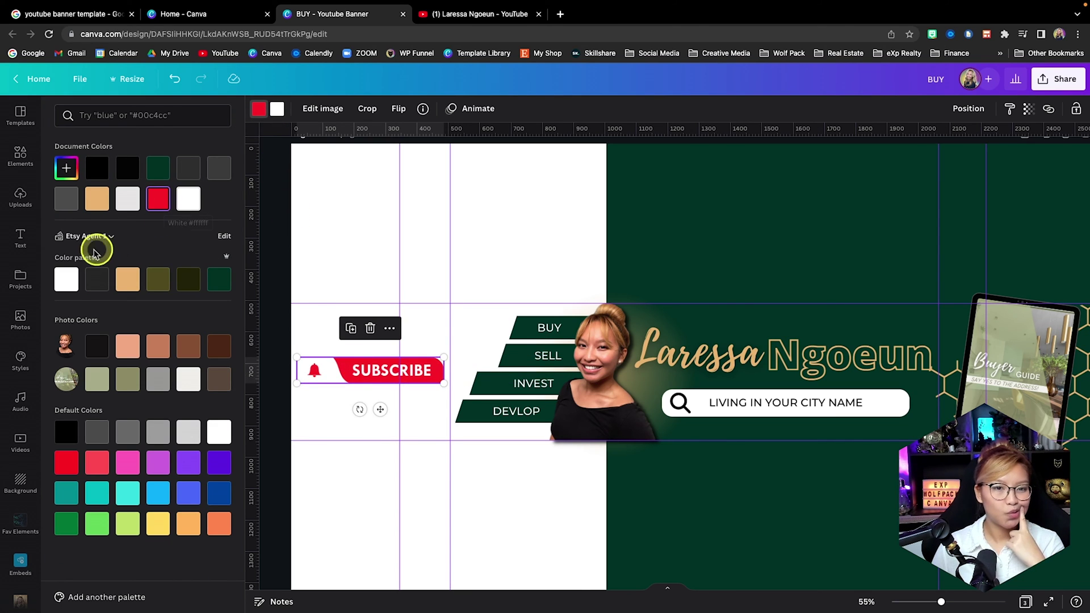
{"action": "left_click", "coordinate": [129, 280]}
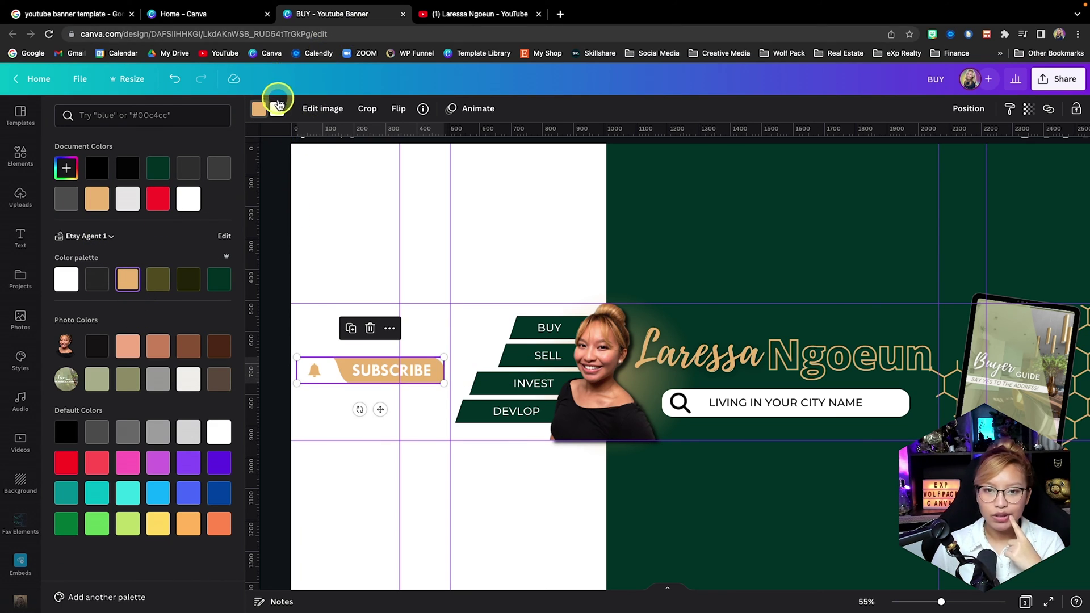
{"action": "left_click", "coordinate": [220, 281]}
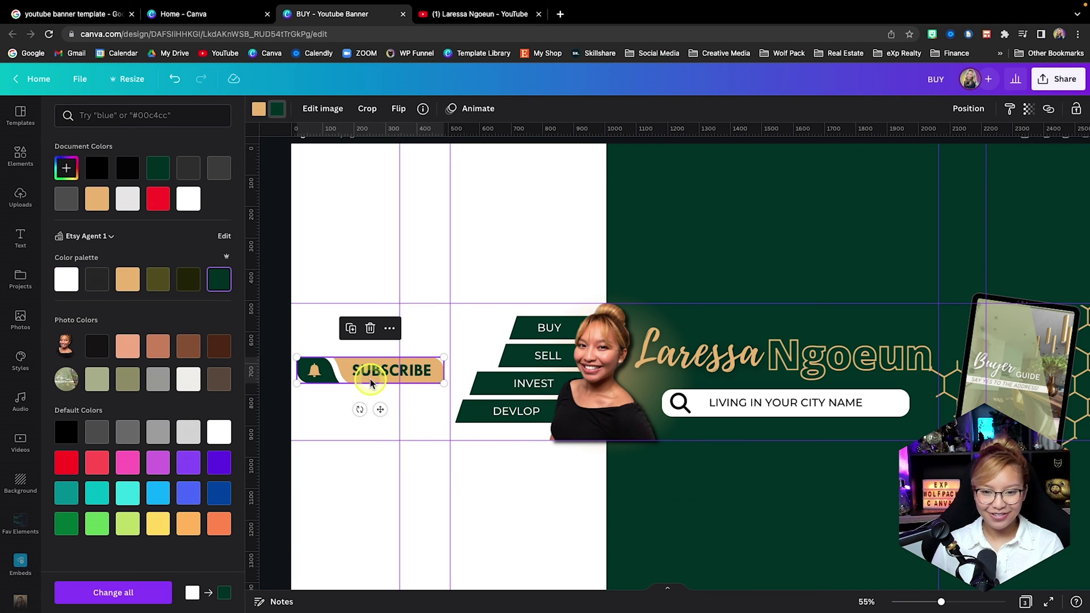
{"action": "left_click_drag", "start_coordinate": [370, 384], "coordinate": [372, 385]}
Add a Montserrat Classic text box above the button reading 'NEW VIDEOS EVERY MONDAY'.
{"action": "key", "text": "t"}
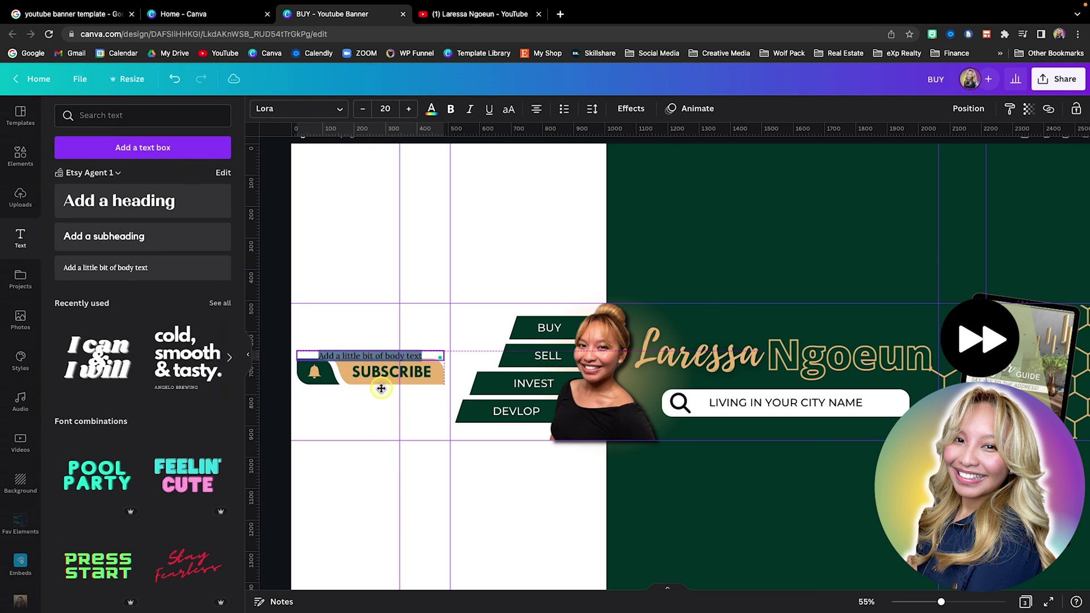
{"action": "left_click", "coordinate": [298, 108]}
{"action": "type", "text": "mont"}
{"action": "left_click", "coordinate": [95, 260]}
{"action": "scroll", "coordinate": [404, 262], "scroll_direction": "up", "scroll_amount": 5}
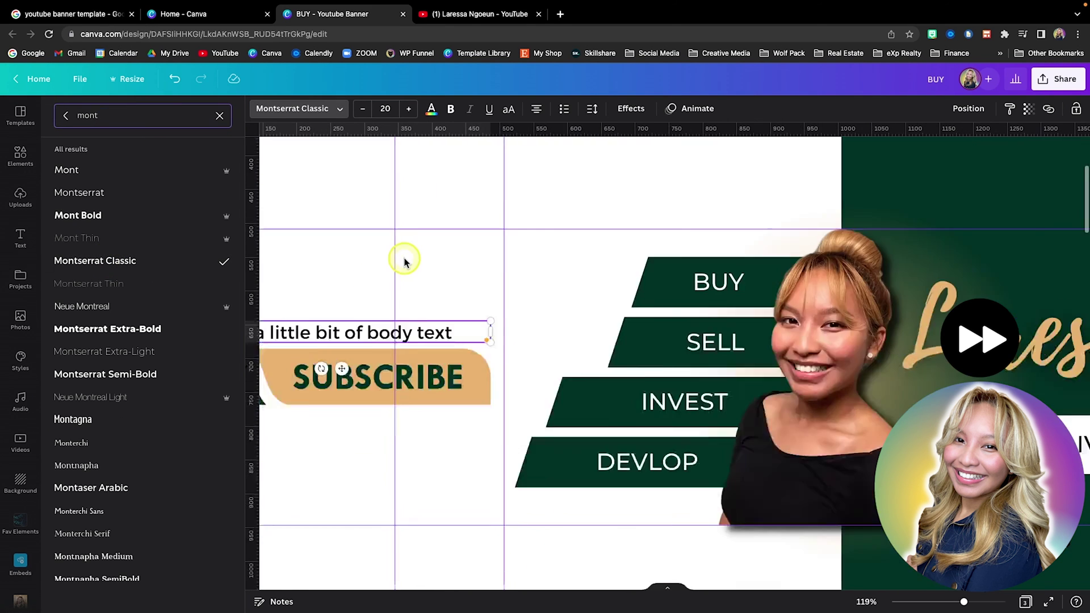
{"action": "scroll", "coordinate": [405, 261], "scroll_direction": "left", "scroll_amount": 5}
{"action": "scroll", "coordinate": [405, 261], "scroll_direction": "down", "scroll_amount": 2}
{"action": "left_click", "coordinate": [408, 108]}
{"action": "left_click", "coordinate": [408, 108]}
{"action": "left_click", "coordinate": [408, 108]}
{"action": "double_click", "coordinate": [576, 280]}
{"action": "type", "text": "NEW"}
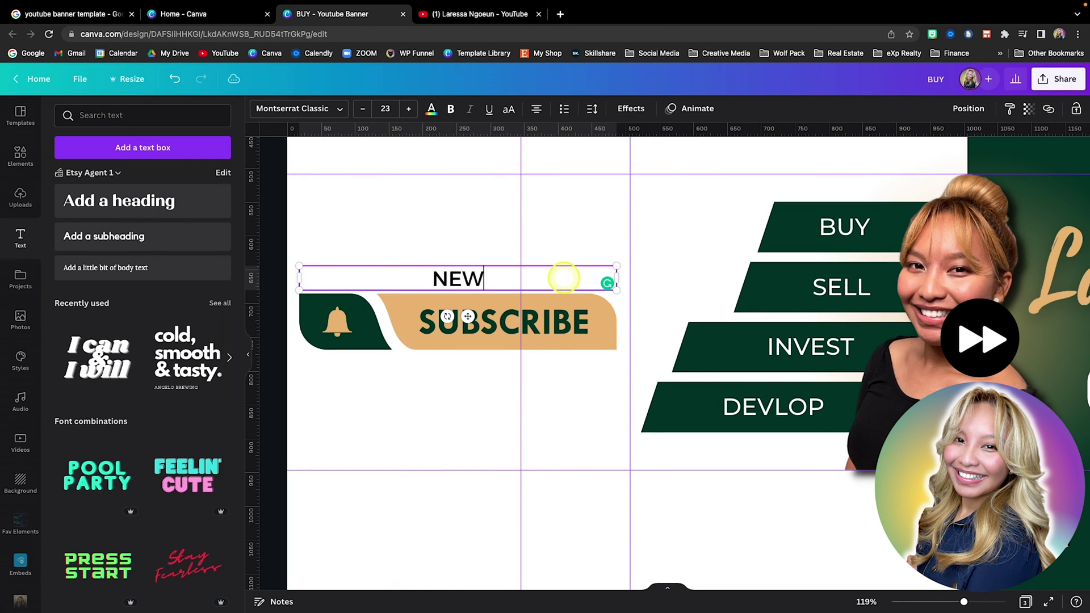
{"action": "type", "text": " VIDEOS EVERY MONDAY"}
{"action": "left_click_drag", "start_coordinate": [617, 289], "coordinate": [612, 290]}
Colour the words 'NEW VIDEOS EVERY' tan using the text colour picker.
{"action": "key", "text": "ctrl+a"}
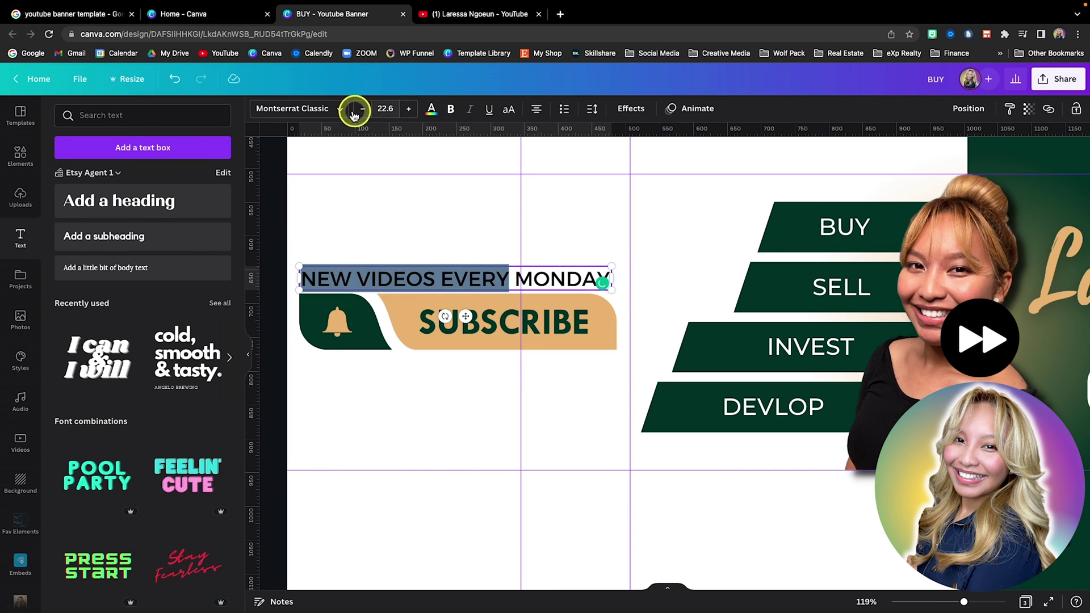
{"action": "left_click", "coordinate": [431, 108]}
{"action": "left_click", "coordinate": [97, 195]}
{"action": "left_click", "coordinate": [409, 285]}
{"action": "left_click", "coordinate": [401, 438]}
{"action": "left_click", "coordinate": [454, 279]}
{"action": "left_click", "coordinate": [631, 109]}
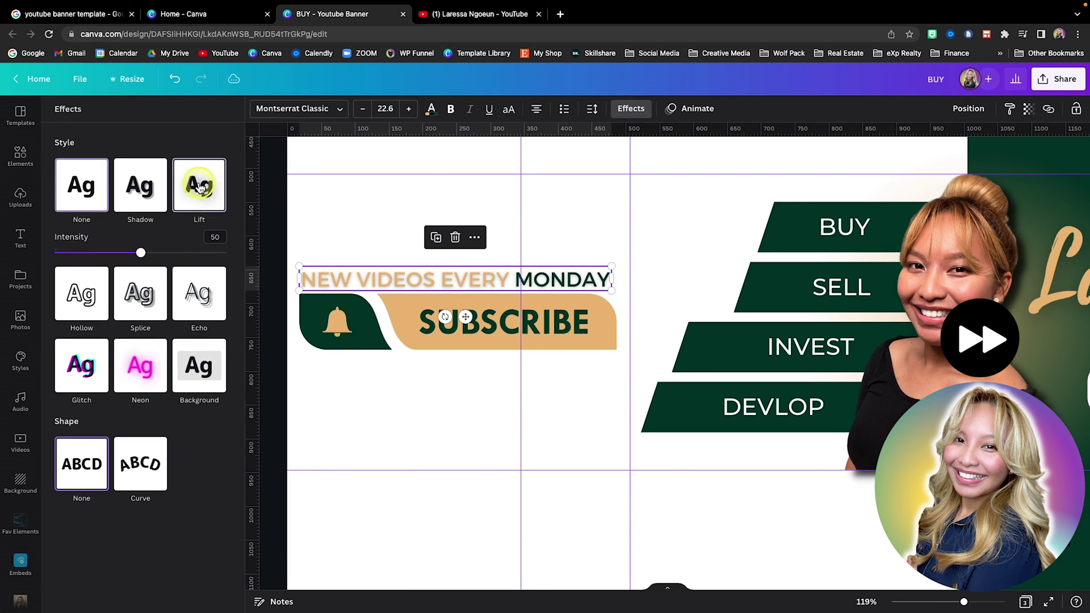
Move the caption and the subscribe button up together.
{"action": "left_click", "coordinate": [312, 219]}
{"action": "scroll", "coordinate": [358, 426], "scroll_direction": "down", "scroll_amount": 2}
{"action": "left_click", "coordinate": [429, 264]}
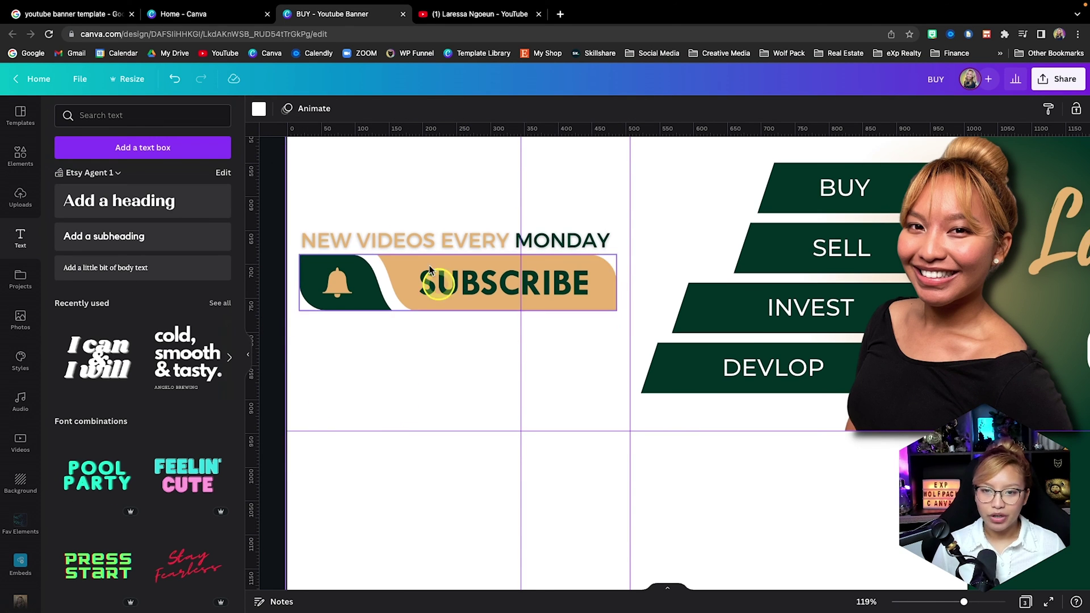
{"action": "left_click_drag", "start_coordinate": [395, 226], "coordinate": [455, 285]}
{"action": "left_click", "coordinate": [437, 357]}
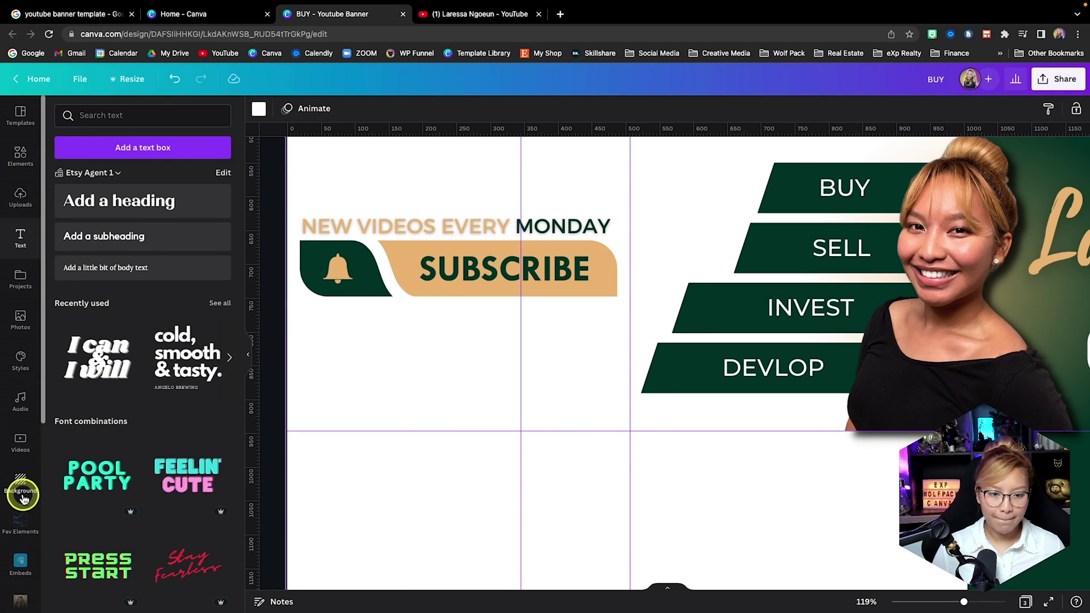
Add the eXp Global logo from the brand logos and shrink it below the subscribe button.
{"action": "scroll", "coordinate": [22, 489], "scroll_direction": "down", "scroll_amount": 5}
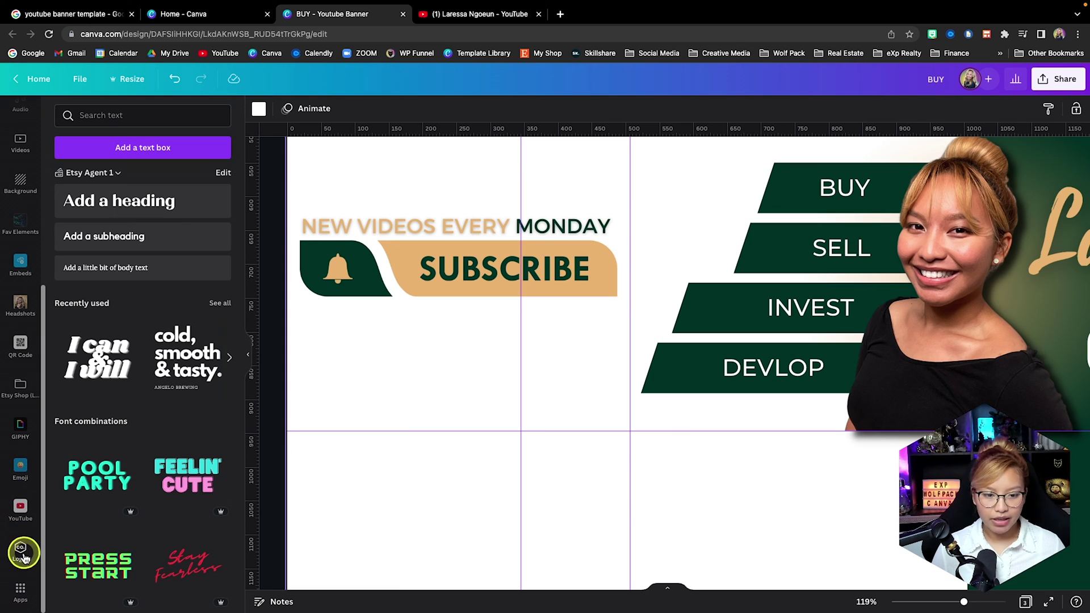
{"action": "left_click", "coordinate": [24, 558]}
{"action": "left_click", "coordinate": [127, 194]}
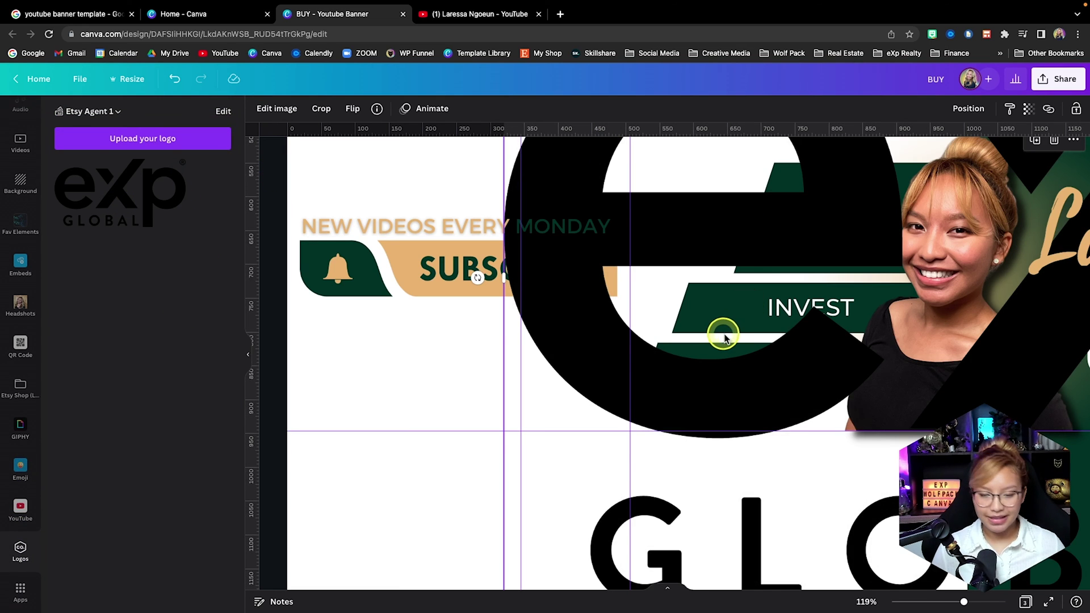
{"action": "scroll", "coordinate": [728, 338], "scroll_direction": "down", "scroll_amount": 10}
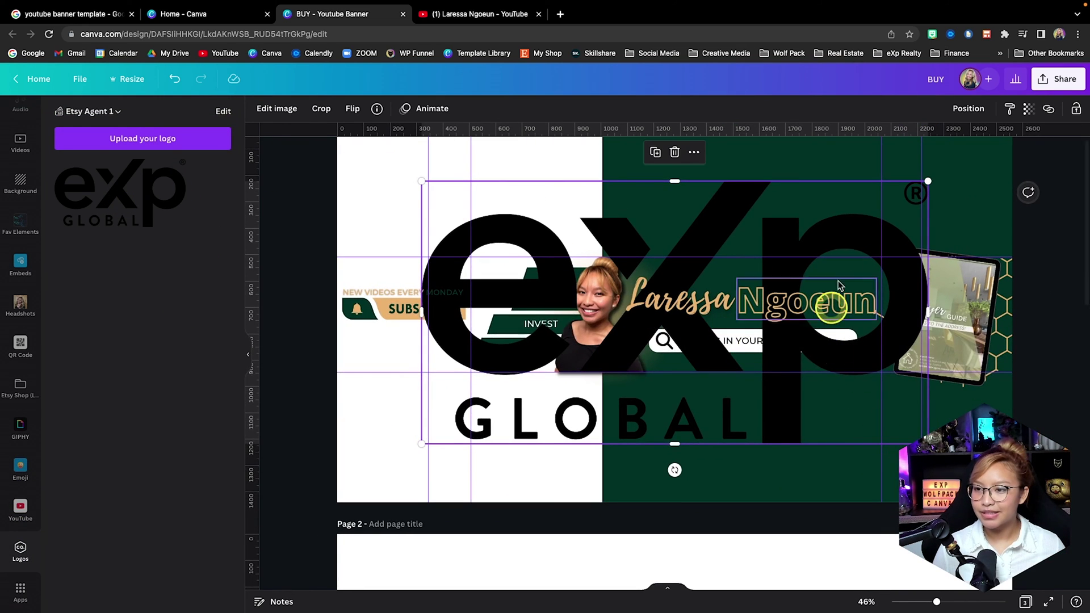
{"action": "left_click_drag", "start_coordinate": [760, 212], "coordinate": [720, 226]}
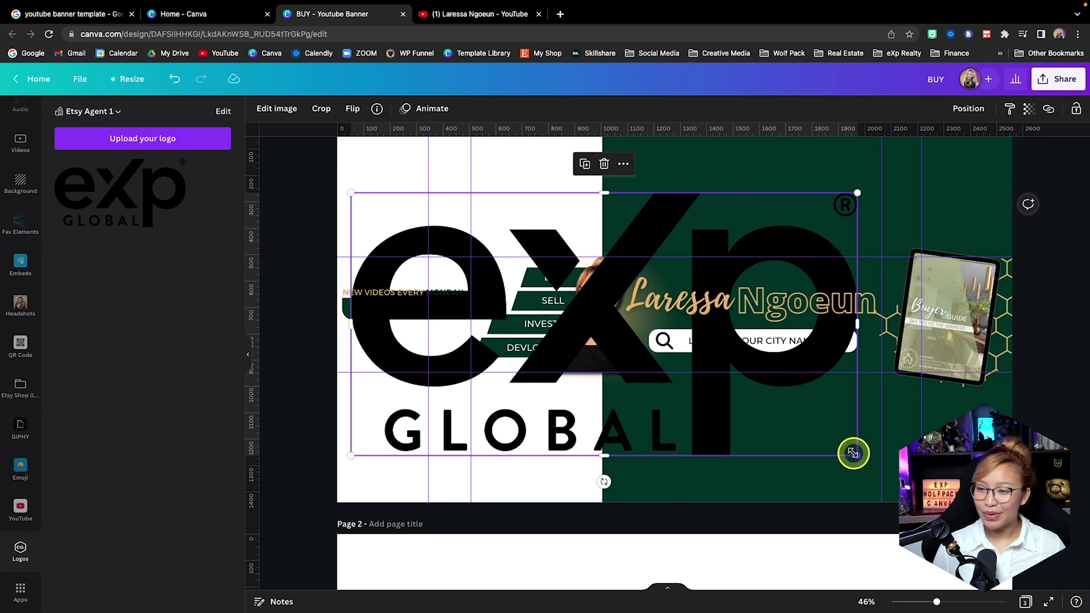
{"action": "left_click_drag", "start_coordinate": [851, 452], "coordinate": [380, 334]}
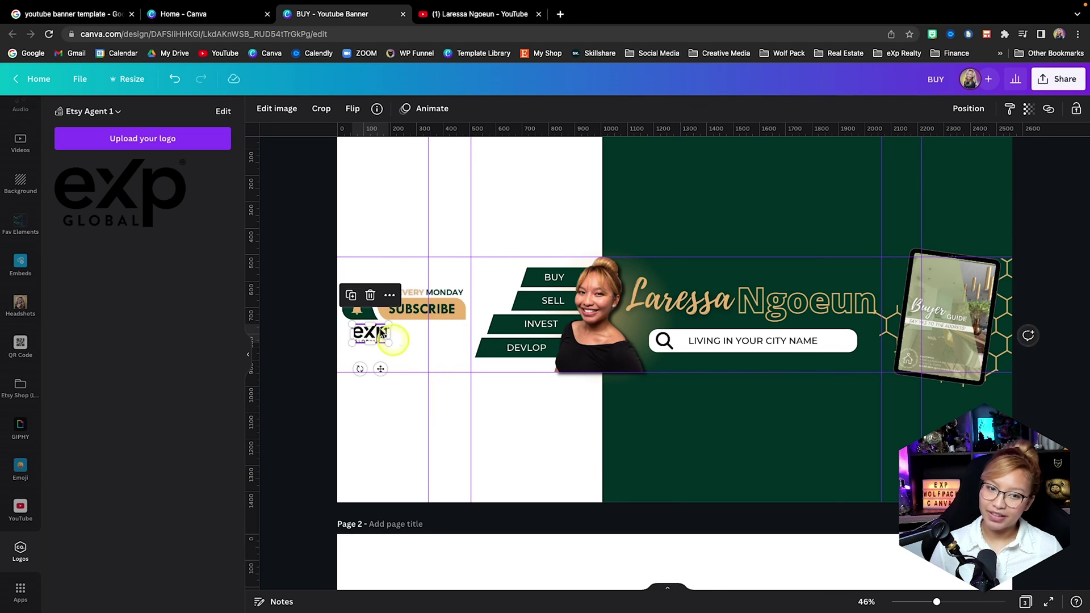
Switch to the YouTube brand kit and place a small wolf logo beside the eXp logo.
{"action": "left_click", "coordinate": [95, 115]}
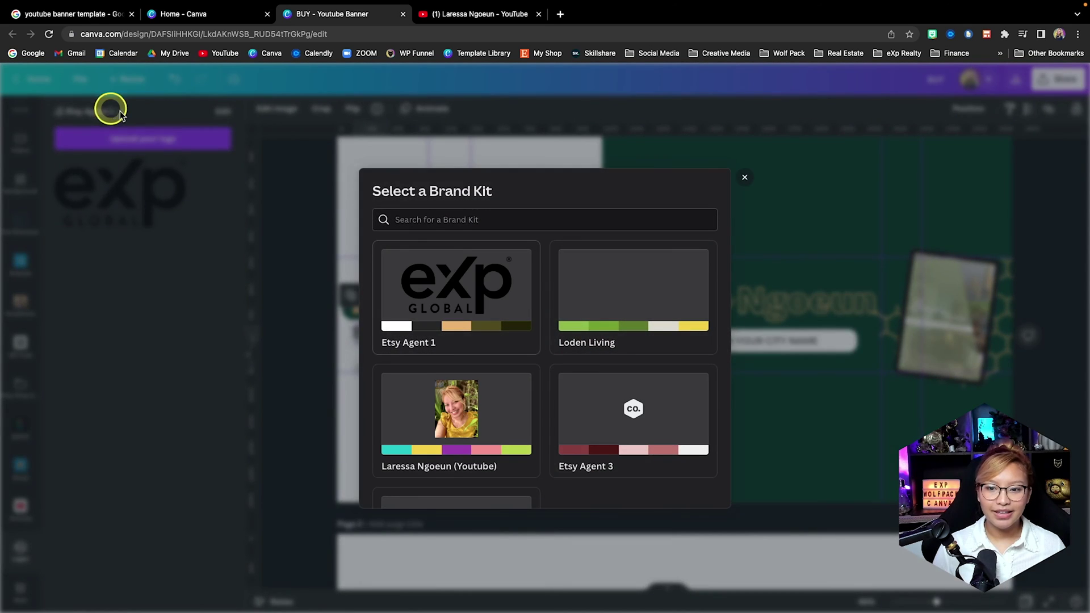
{"action": "scroll", "coordinate": [507, 369], "scroll_direction": "down", "scroll_amount": 1}
{"action": "scroll", "coordinate": [506, 369], "scroll_direction": "down", "scroll_amount": 1}
{"action": "left_click", "coordinate": [503, 365]}
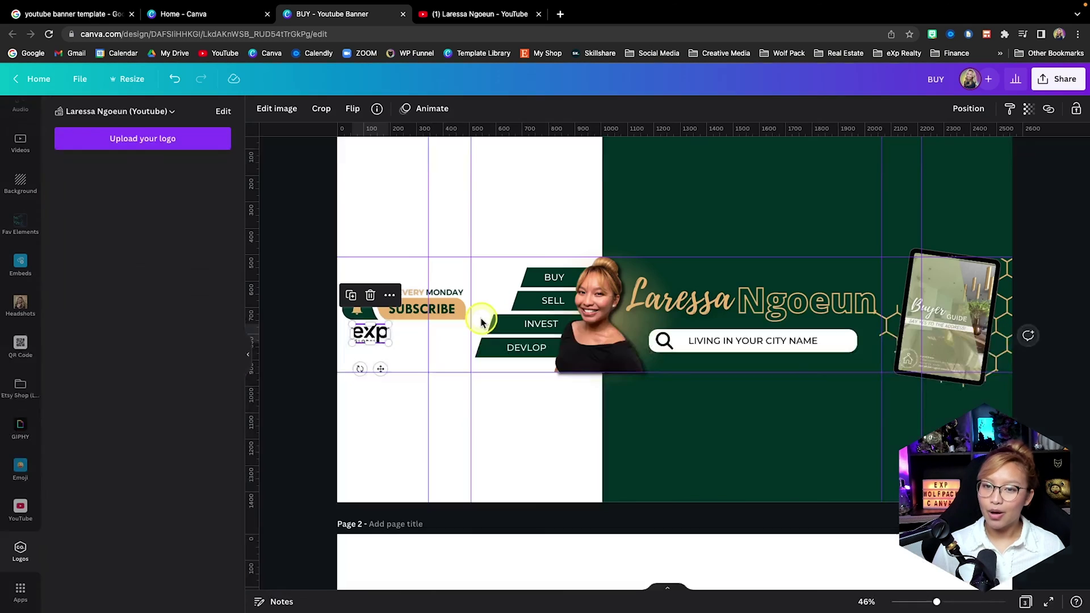
{"action": "scroll", "coordinate": [673, 365], "scroll_direction": "up", "scroll_amount": 5}
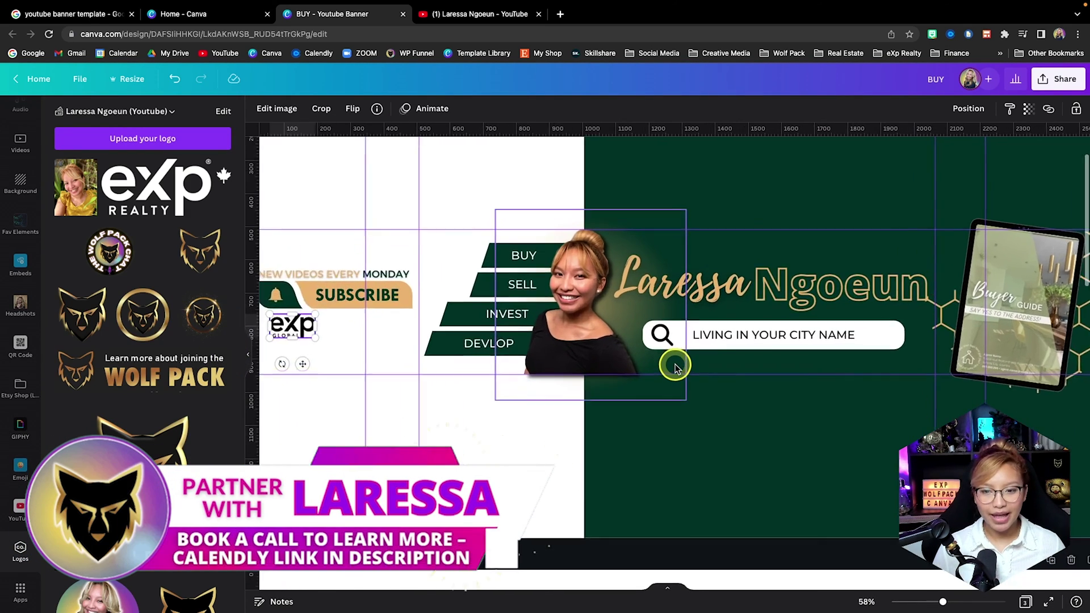
{"action": "scroll", "coordinate": [559, 348], "scroll_direction": "down", "scroll_amount": 2}
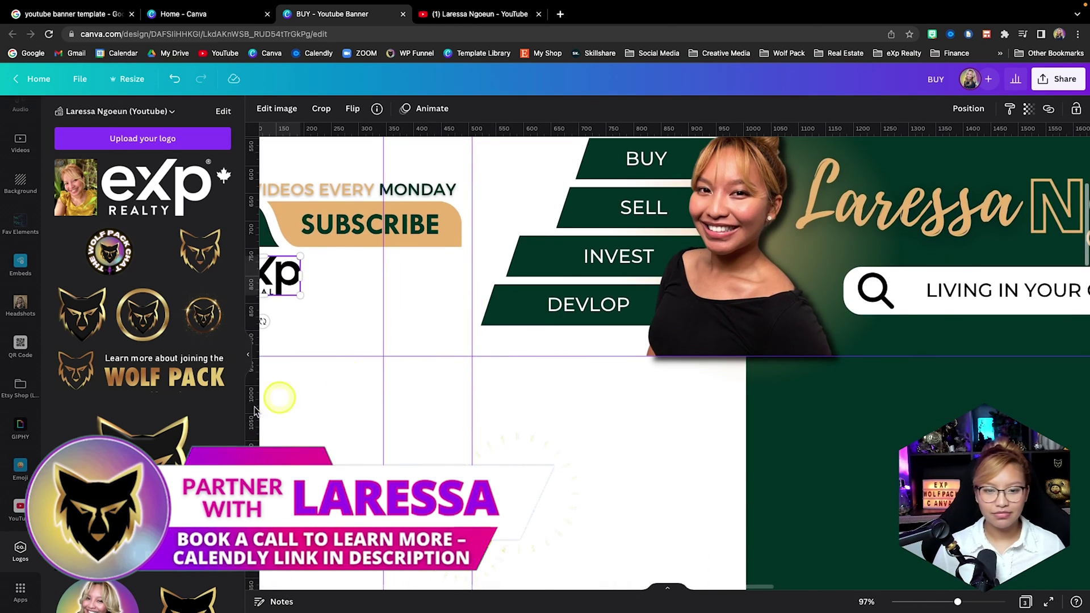
{"action": "scroll", "coordinate": [142, 341], "scroll_direction": "down", "scroll_amount": 3}
{"action": "scroll", "coordinate": [613, 377], "scroll_direction": "up", "scroll_amount": 3}
{"action": "left_click_drag", "start_coordinate": [614, 377], "coordinate": [465, 315]}
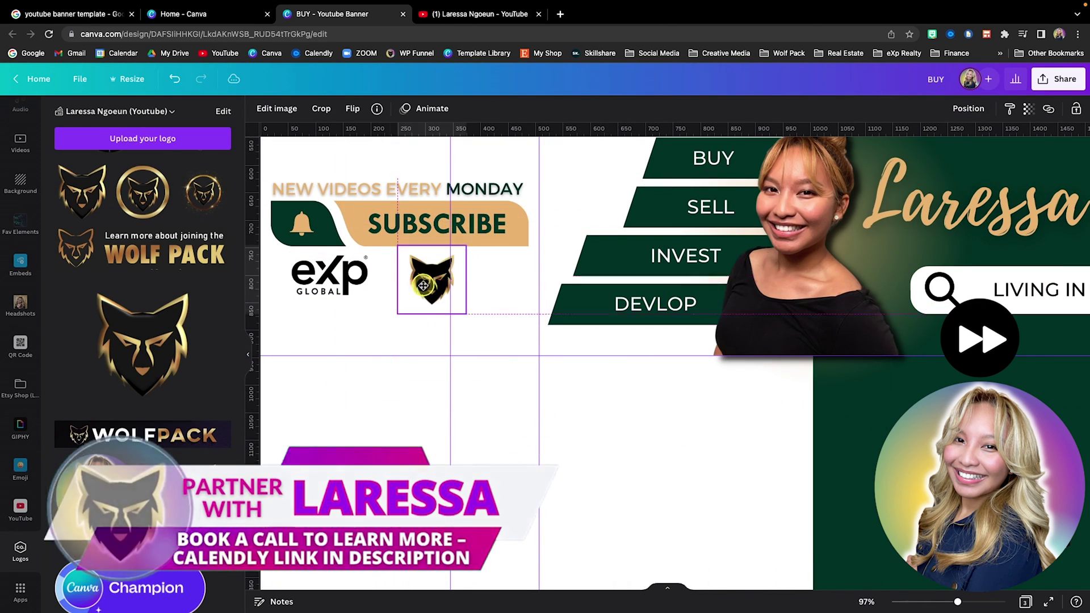
{"action": "scroll", "coordinate": [398, 454], "scroll_direction": "down", "scroll_amount": 5}
{"action": "scroll", "coordinate": [855, 475], "scroll_direction": "down", "scroll_amount": 1}
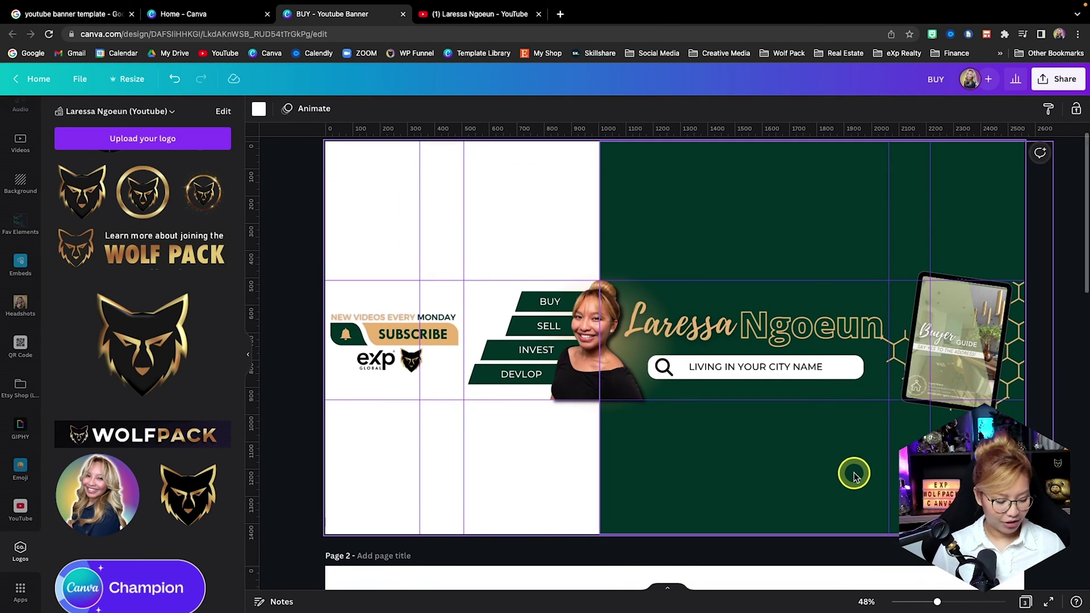
Add a black rectangle stretched across the top of the page as a mask.
{"action": "key", "text": "shift+r"}
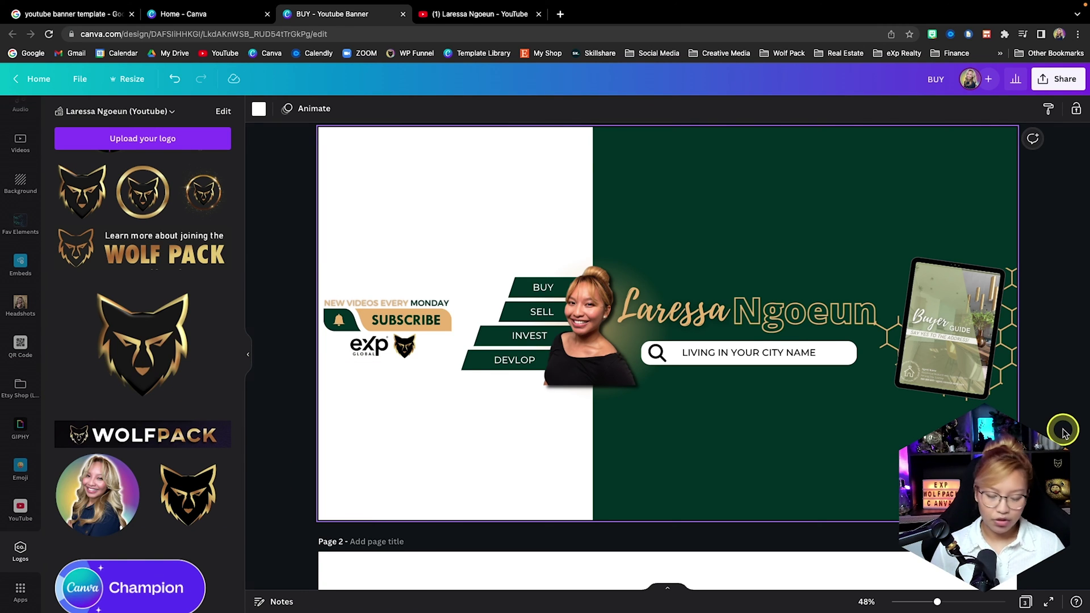
{"action": "key", "text": "shift+r"}
{"action": "scroll", "coordinate": [1061, 433], "scroll_direction": "down", "scroll_amount": 3}
{"action": "scroll", "coordinate": [1053, 434], "scroll_direction": "up", "scroll_amount": 2}
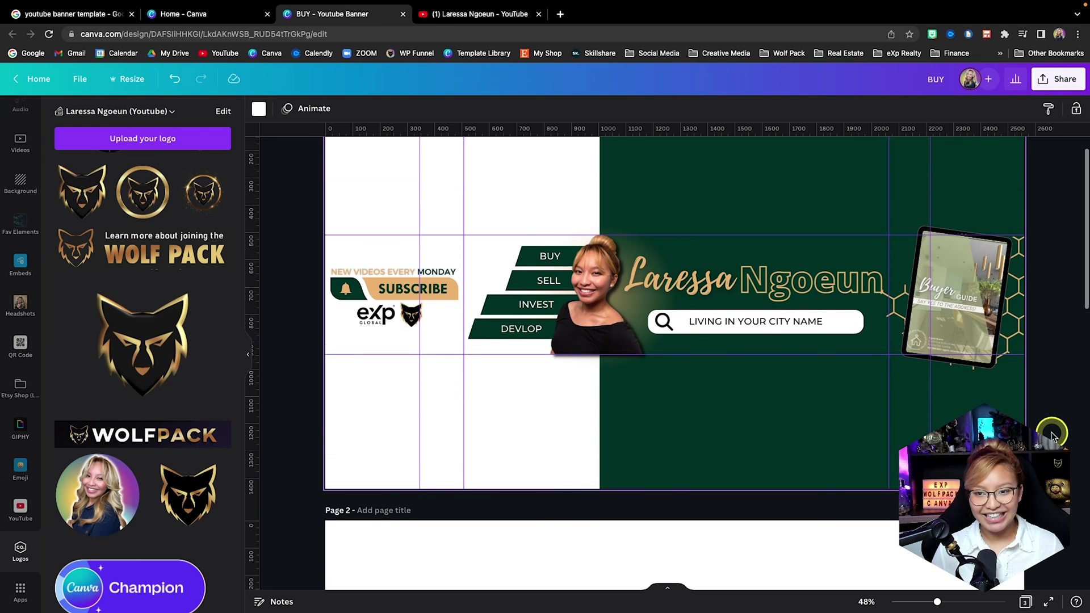
{"action": "scroll", "coordinate": [1053, 434], "scroll_direction": "up", "scroll_amount": 3}
{"action": "key", "text": "r"}
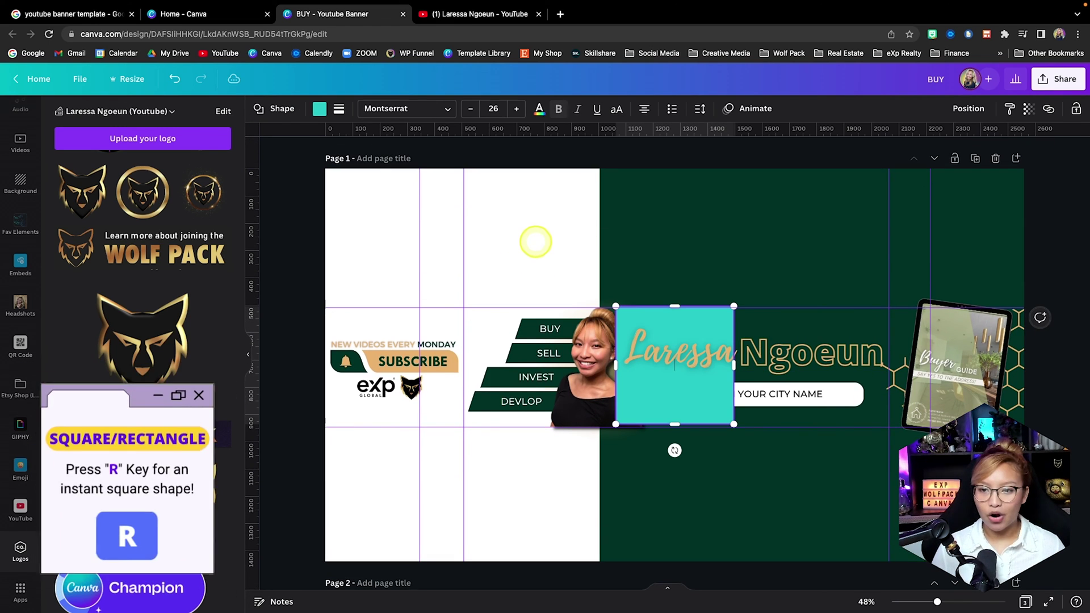
{"action": "left_click_drag", "start_coordinate": [694, 408], "coordinate": [401, 267]}
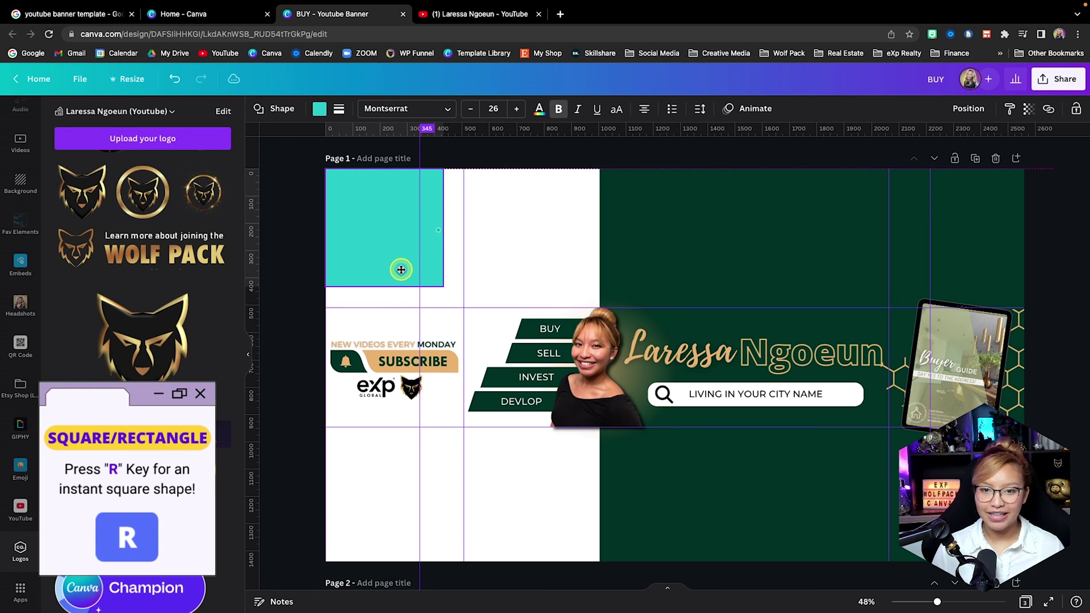
{"action": "left_click", "coordinate": [319, 112]}
{"action": "left_click", "coordinate": [129, 168]}
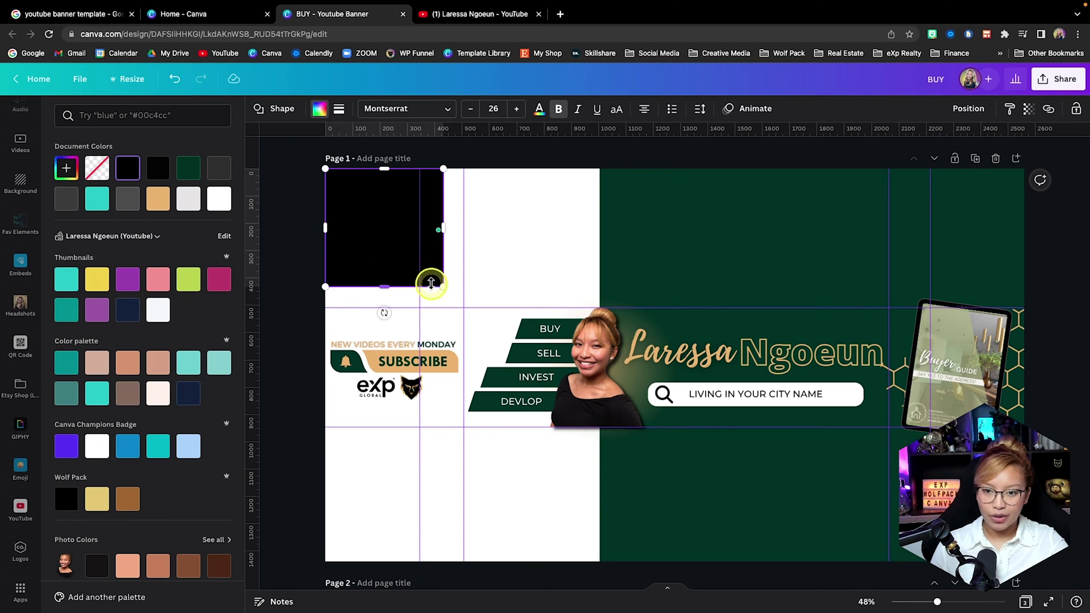
{"action": "left_click_drag", "start_coordinate": [442, 285], "coordinate": [1025, 306]}
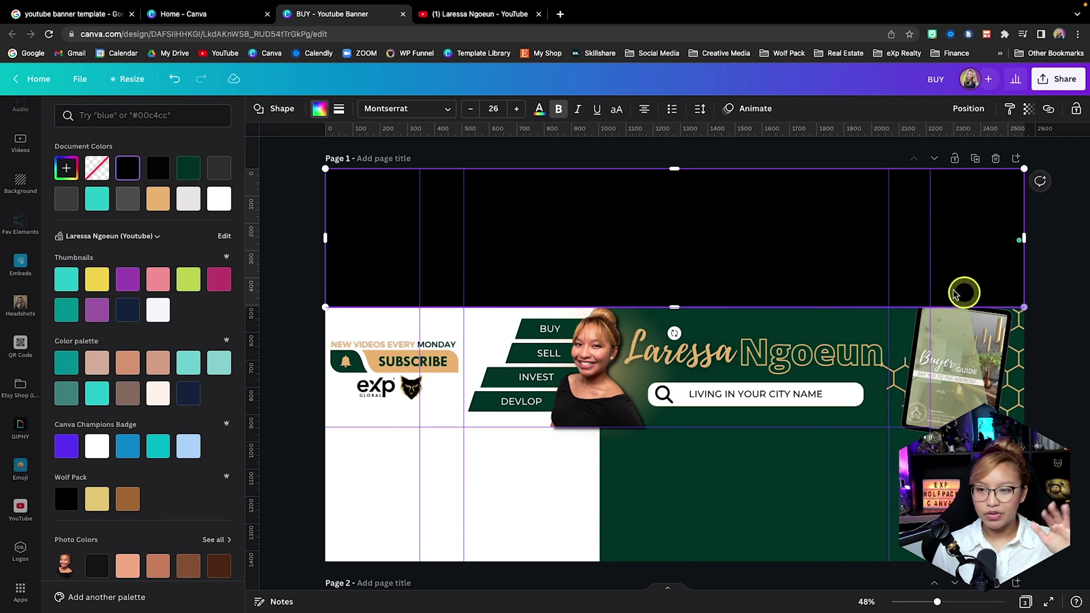
Duplicate the black mask below the banner strip, hide the rulers, then delete the masks.
{"action": "key", "text": "ctrl+d"}
{"action": "left_click_drag", "start_coordinate": [615, 219], "coordinate": [618, 479]}
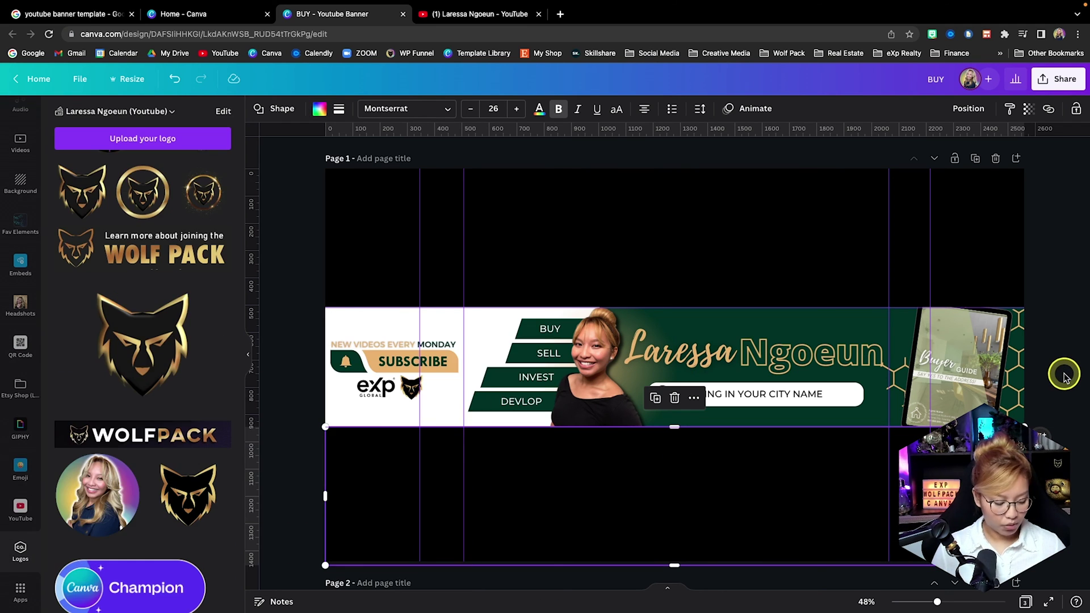
{"action": "key", "text": "shift+r"}
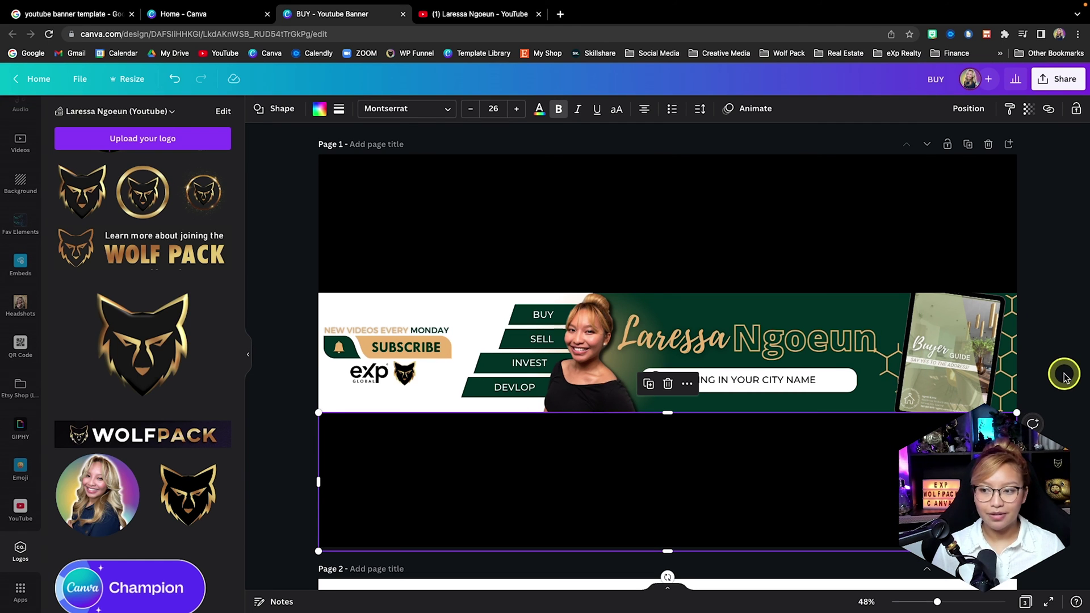
{"action": "left_click", "coordinate": [1062, 417]}
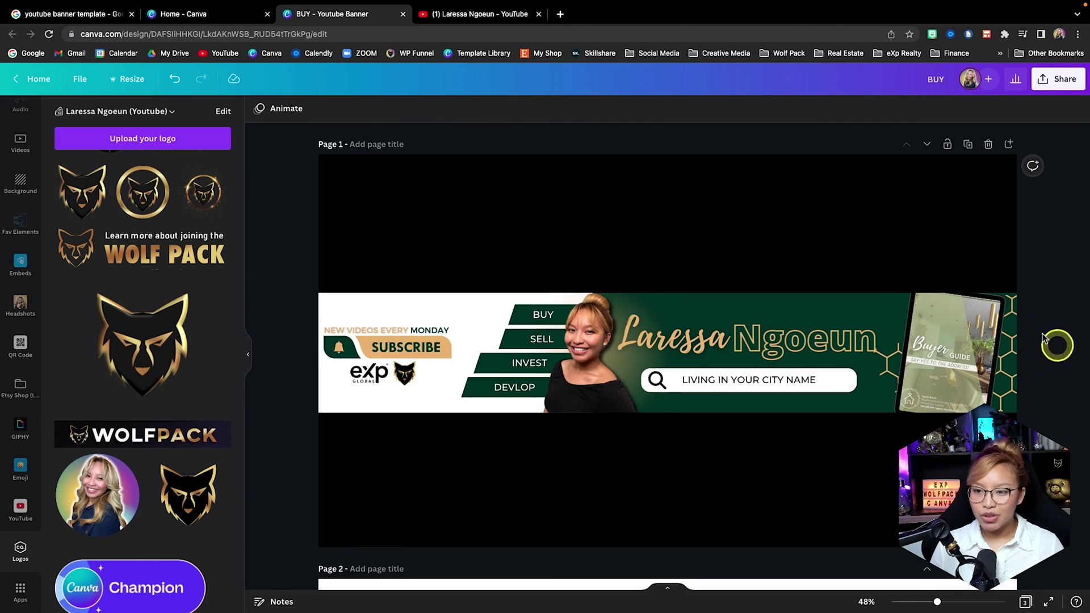
{"action": "left_click", "coordinate": [731, 208]}
{"action": "left_click_drag", "start_coordinate": [732, 208], "coordinate": [498, 482]}
{"action": "key", "text": "Delete"}
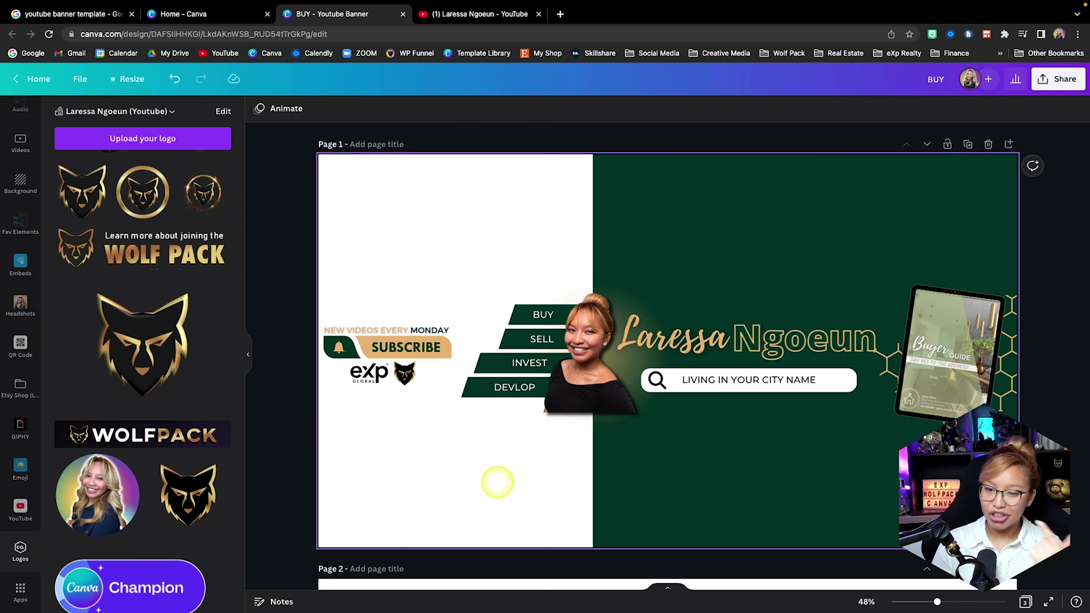
Download only Page 1 of the design as a PNG via Share > Download.
{"action": "left_click", "coordinate": [1073, 144]}
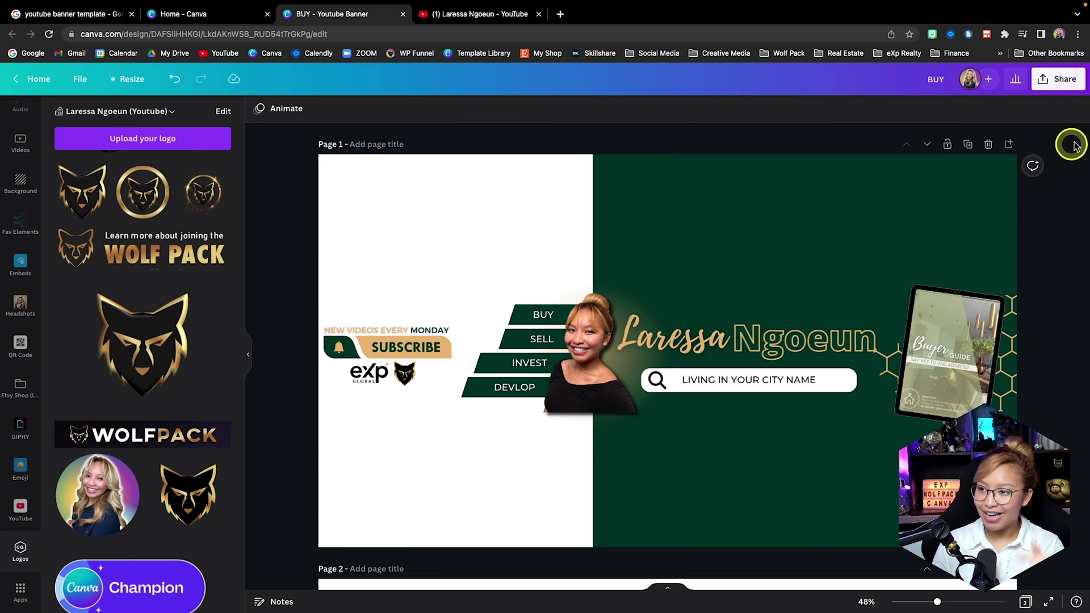
{"action": "left_click", "coordinate": [1054, 82]}
{"action": "left_click", "coordinate": [924, 346]}
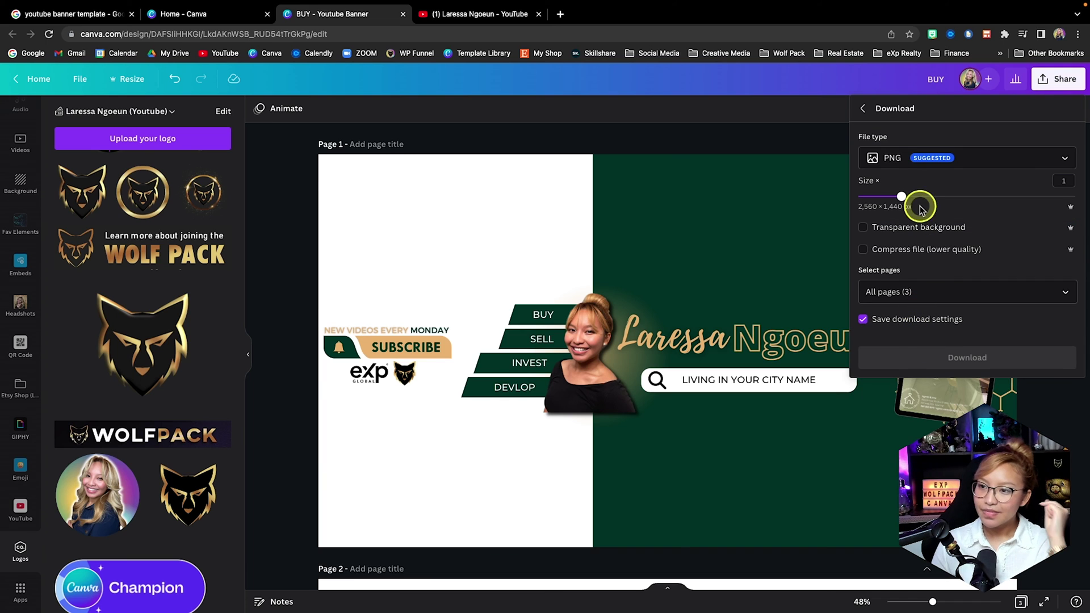
{"action": "left_click", "coordinate": [892, 294]}
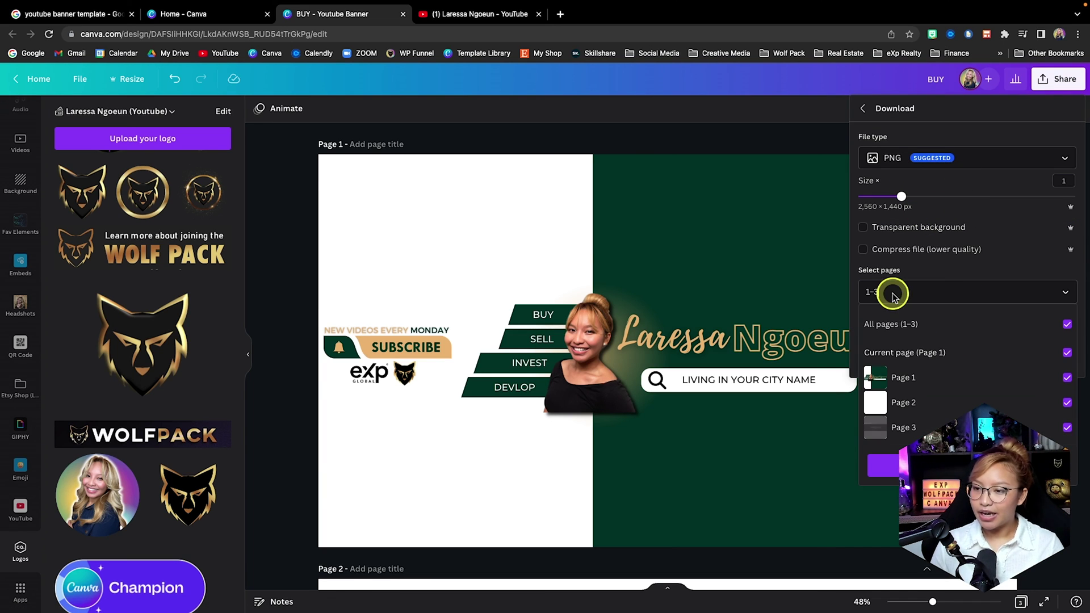
{"action": "left_click", "coordinate": [912, 323]}
{"action": "left_click", "coordinate": [925, 377]}
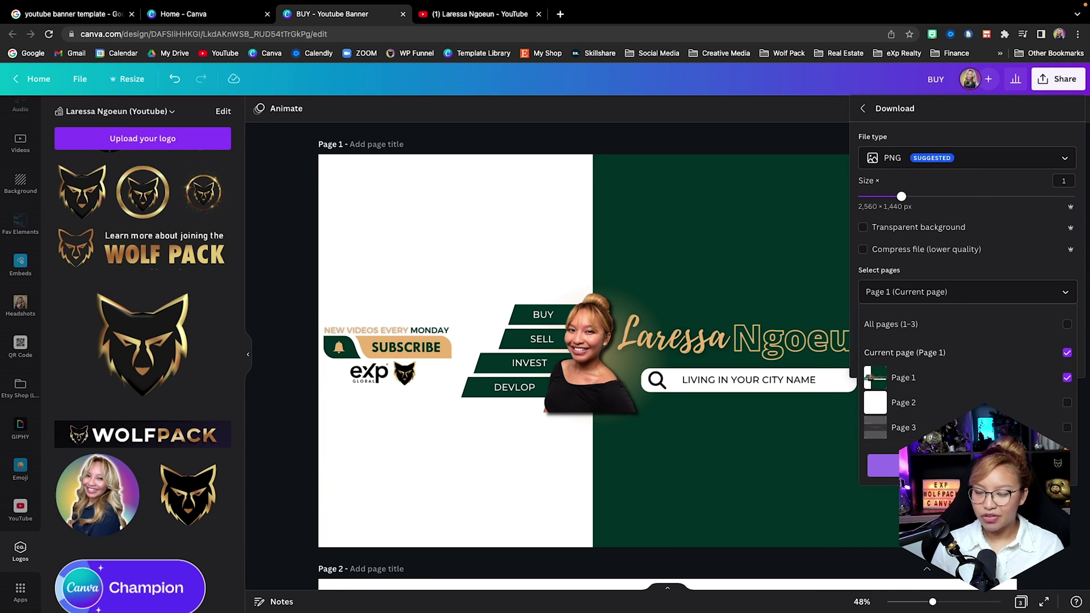
{"action": "left_click", "coordinate": [946, 292]}
{"action": "left_click", "coordinate": [986, 358]}
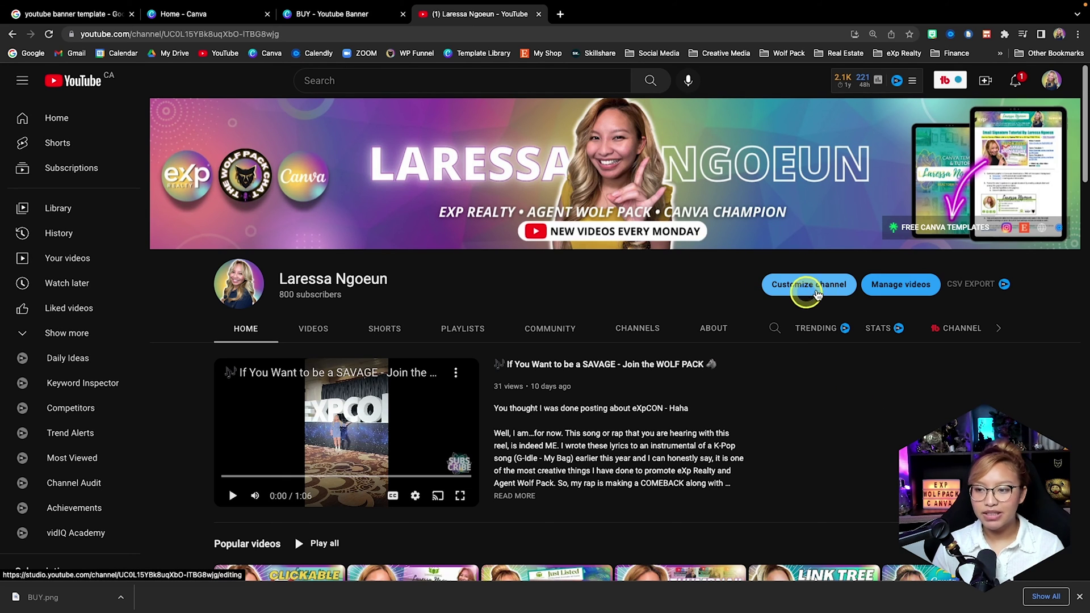
Go to Customize channel to reach YouTube Studio's Channel customization page.
{"action": "left_click", "coordinate": [1052, 81]}
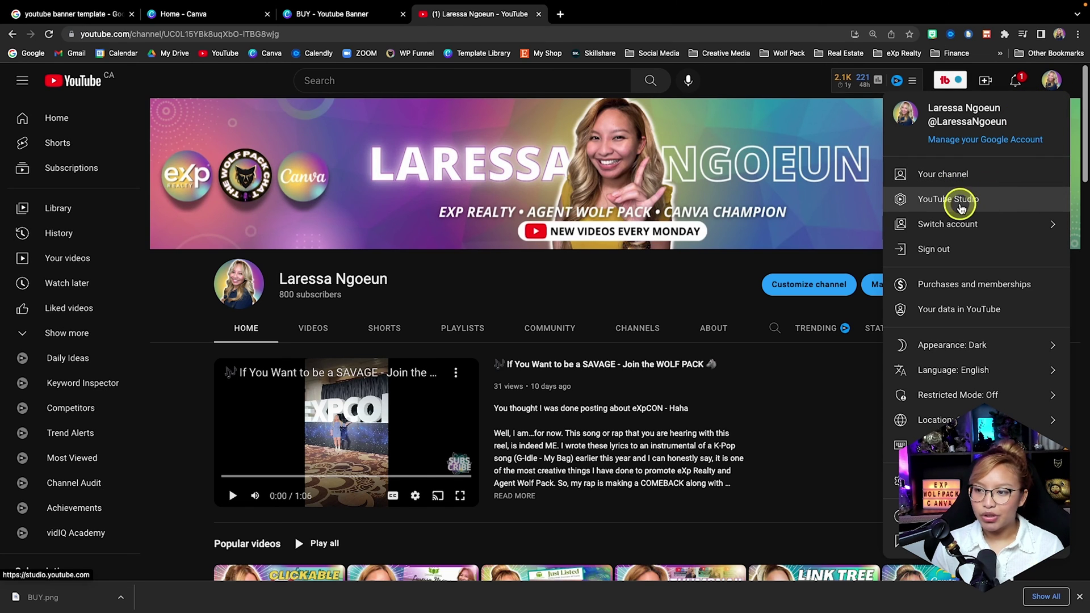
{"action": "left_click", "coordinate": [732, 279]}
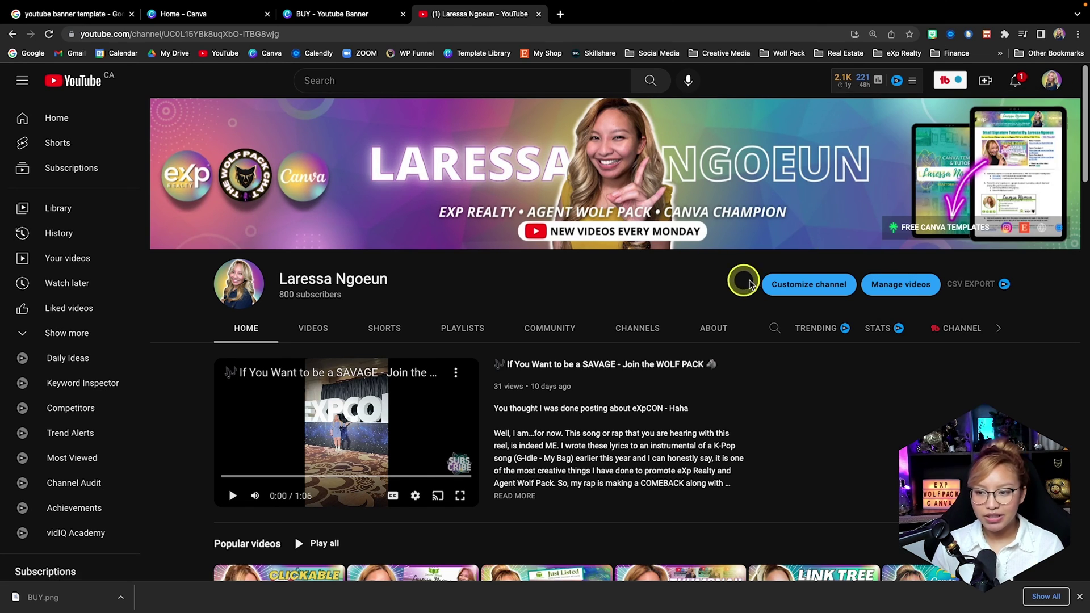
{"action": "left_click", "coordinate": [808, 287]}
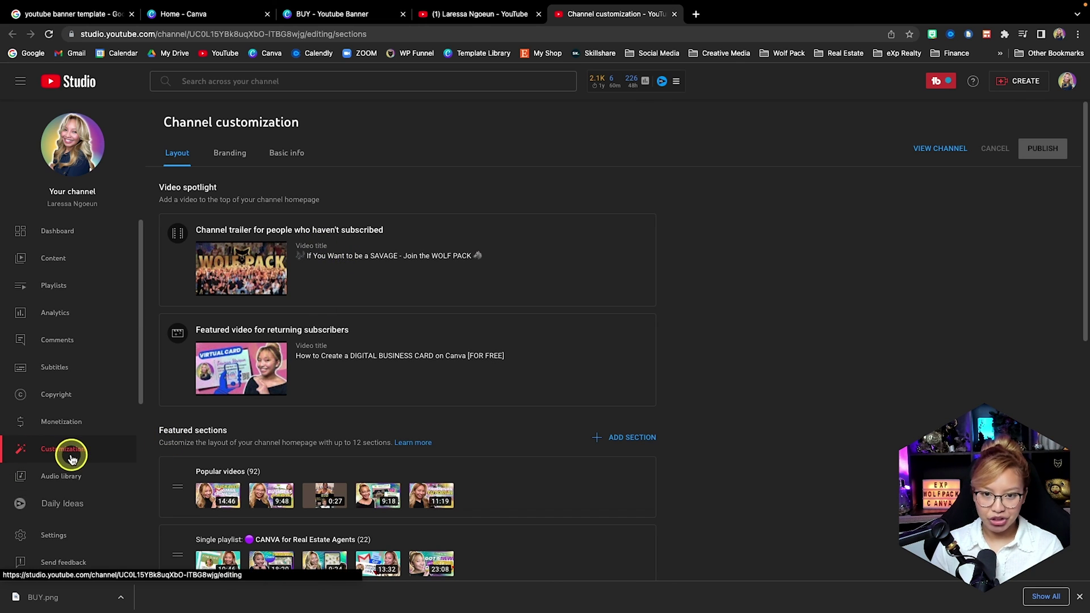
On the Branding tab, change the banner image and pick BUY.png from Downloads, previewing it first.
{"action": "left_click", "coordinate": [239, 159]}
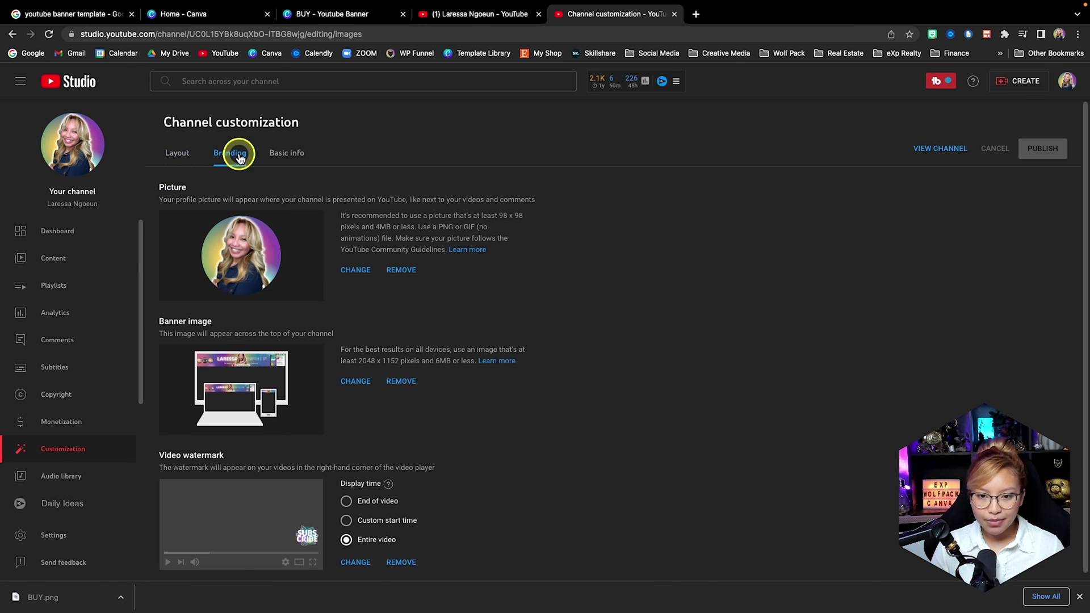
{"action": "left_click", "coordinate": [358, 386]}
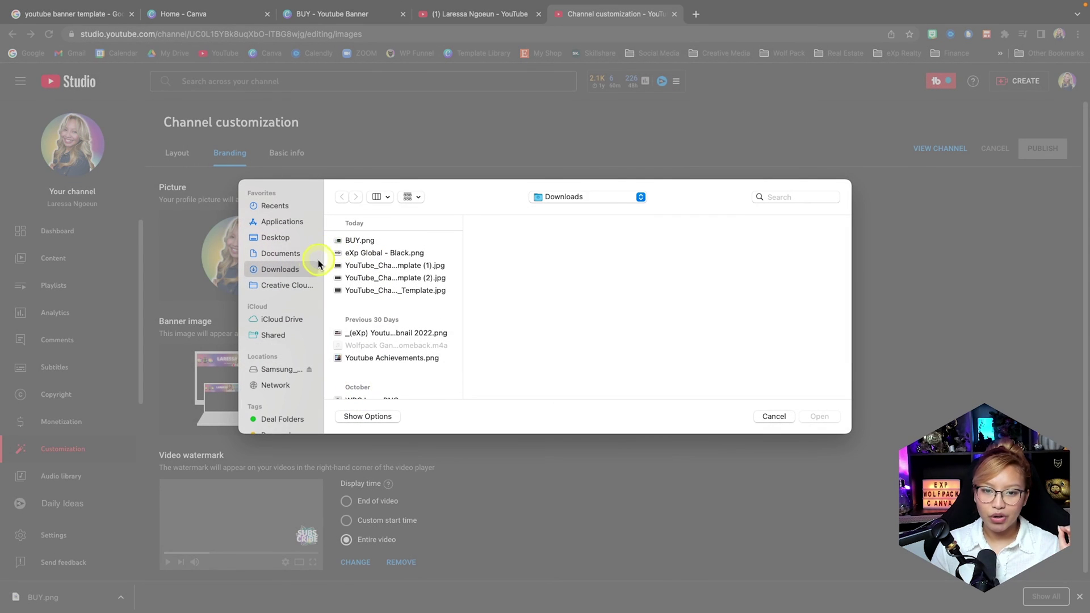
{"action": "left_click", "coordinate": [406, 279]}
{"action": "key", "text": "Down"}
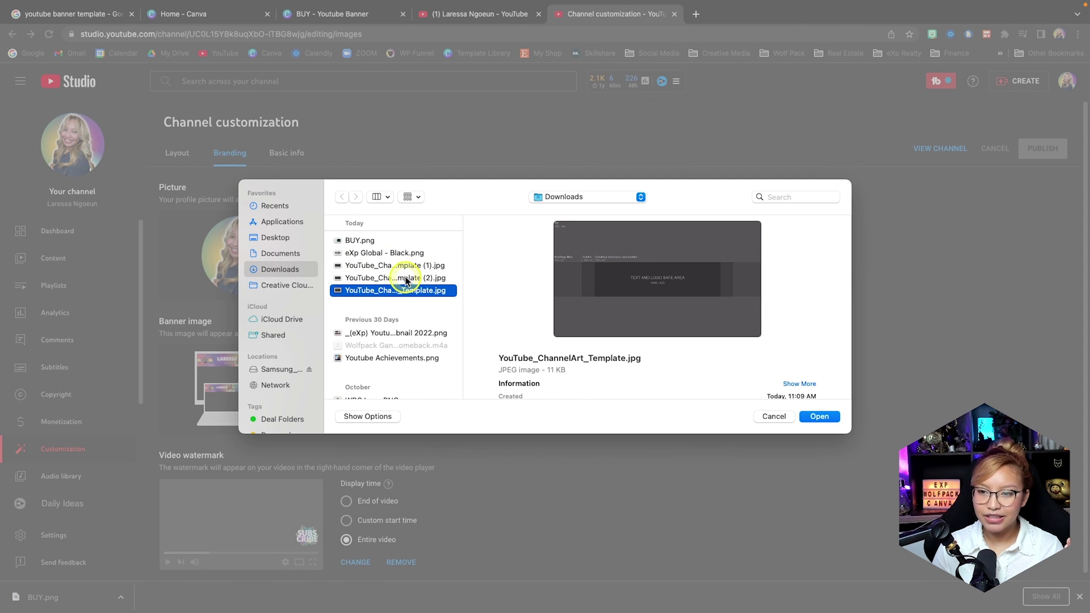
{"action": "left_click", "coordinate": [407, 279]}
{"action": "key", "text": "Up"}
{"action": "key", "text": "Up"}
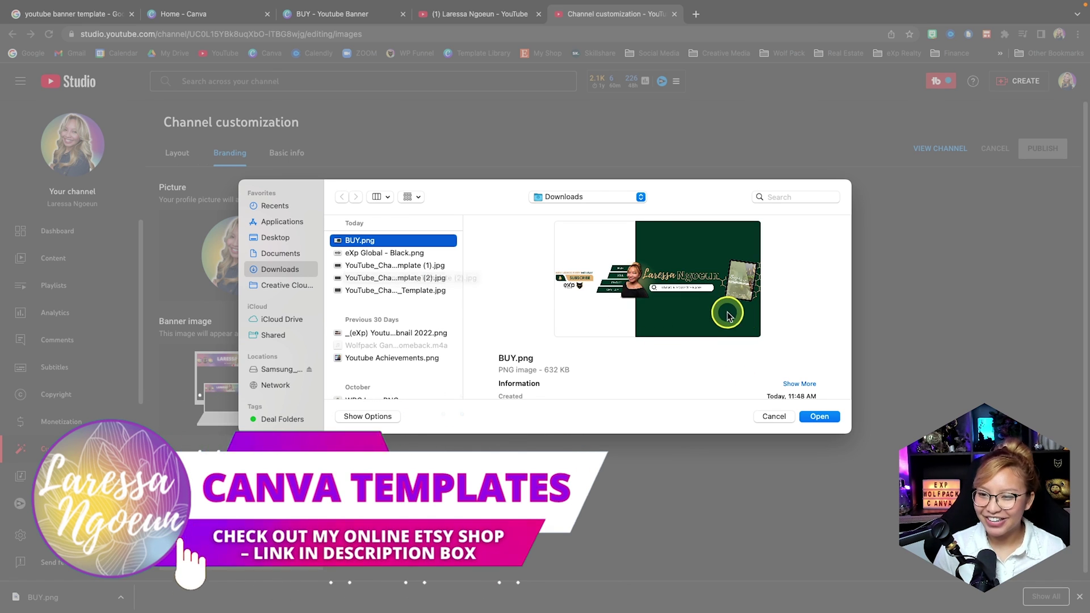
{"action": "key", "text": "space"}
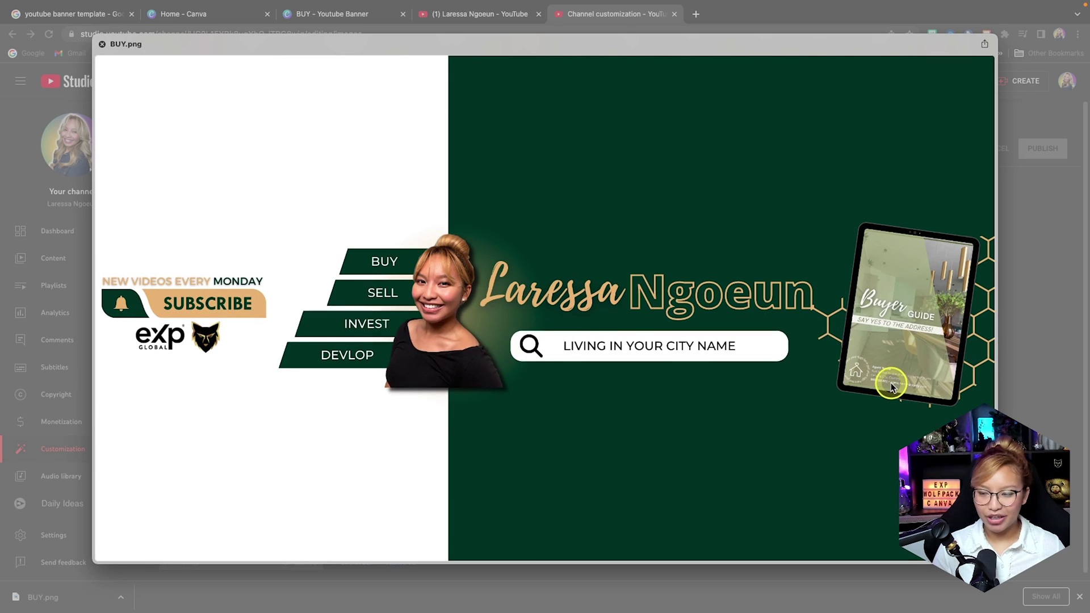
{"action": "key", "text": "space"}
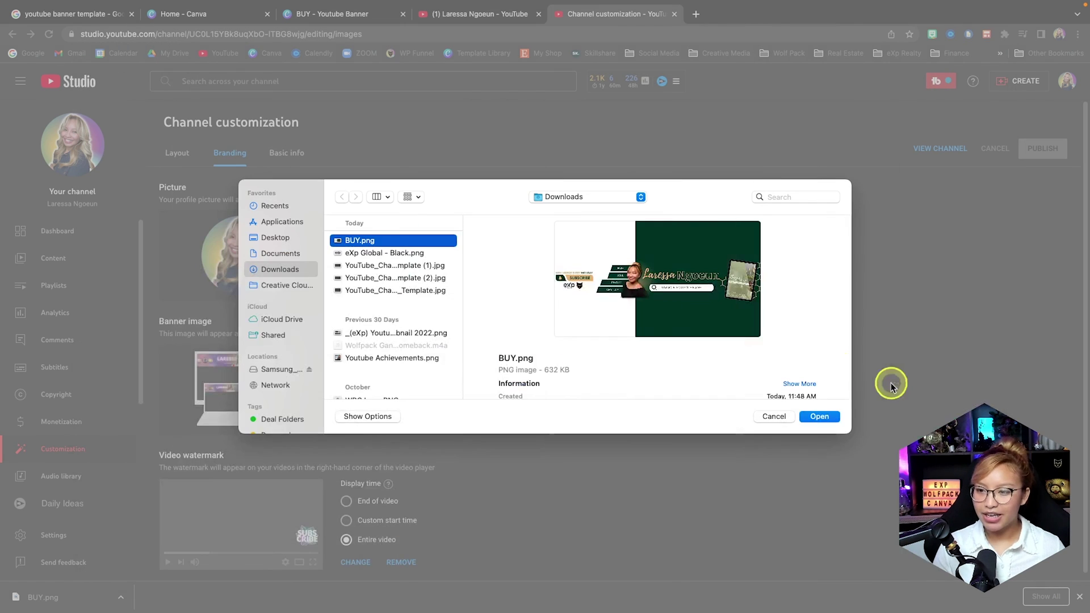
Upload BUY.png and accept the default banner crop with DONE.
{"action": "left_click", "coordinate": [819, 417]}
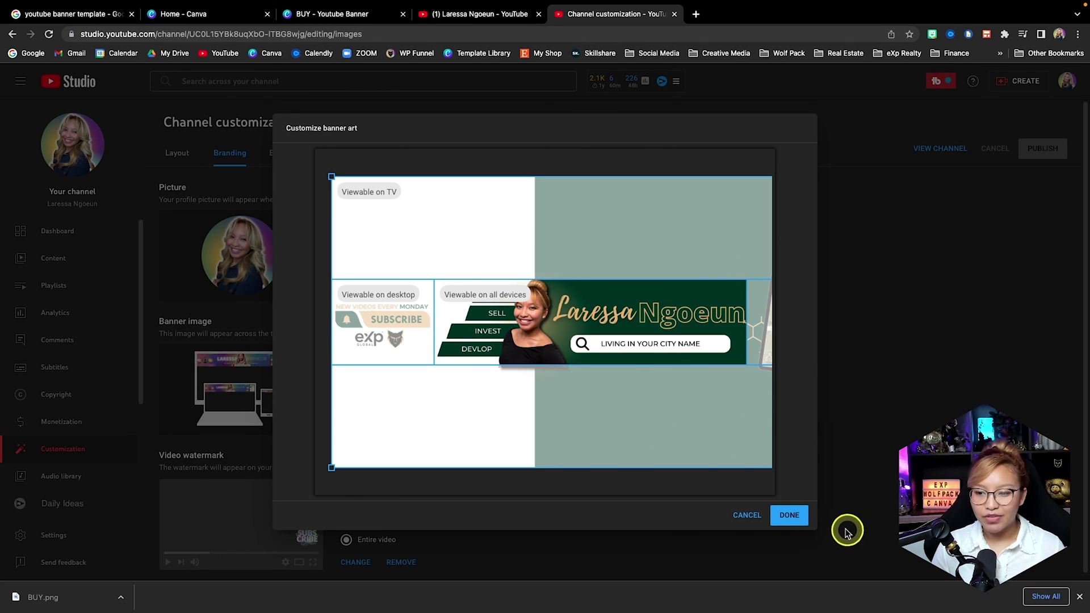
{"action": "left_click", "coordinate": [790, 516]}
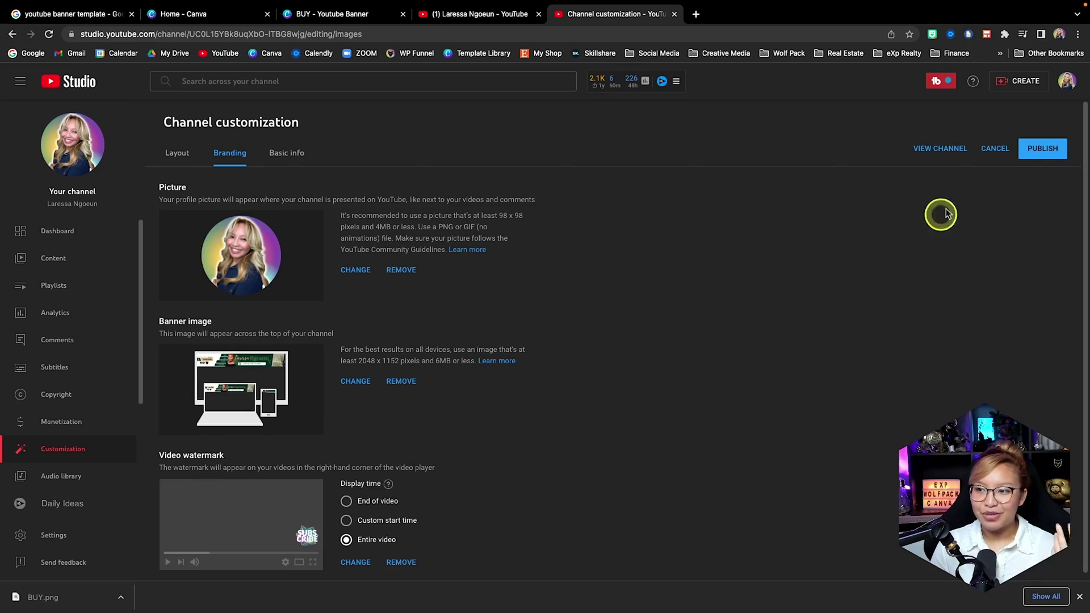